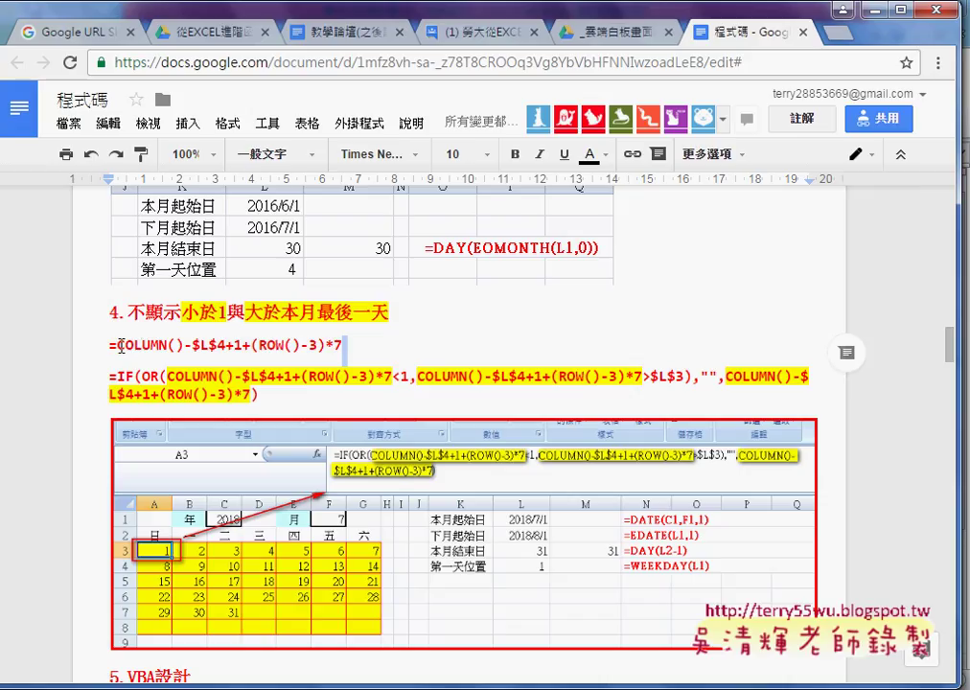
Step: In the formula notes, give the -$L$4+1 part of =COLUMN()-$L$4+1+(ROW()-3)*7 a yellow highlight
drag(110, 345, 179, 345)
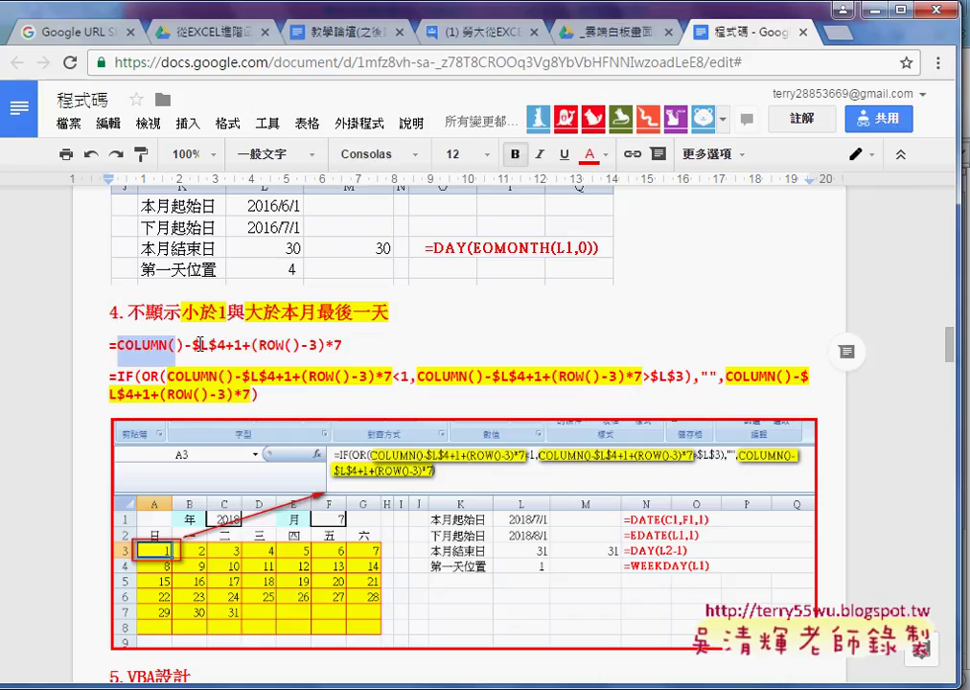
drag(185, 345, 241, 347)
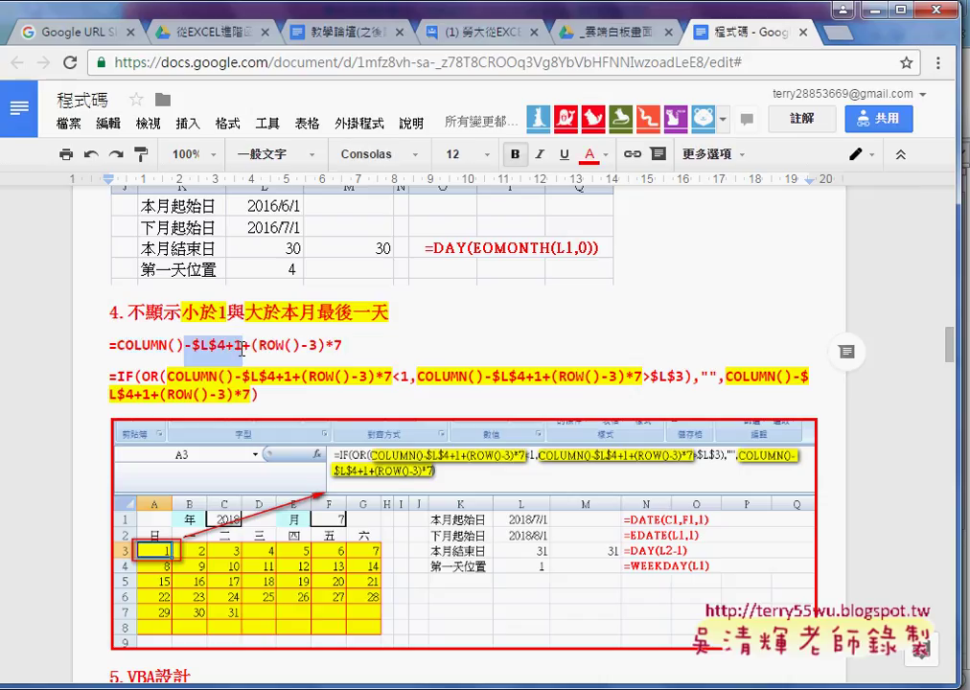
click(591, 155)
click(652, 270)
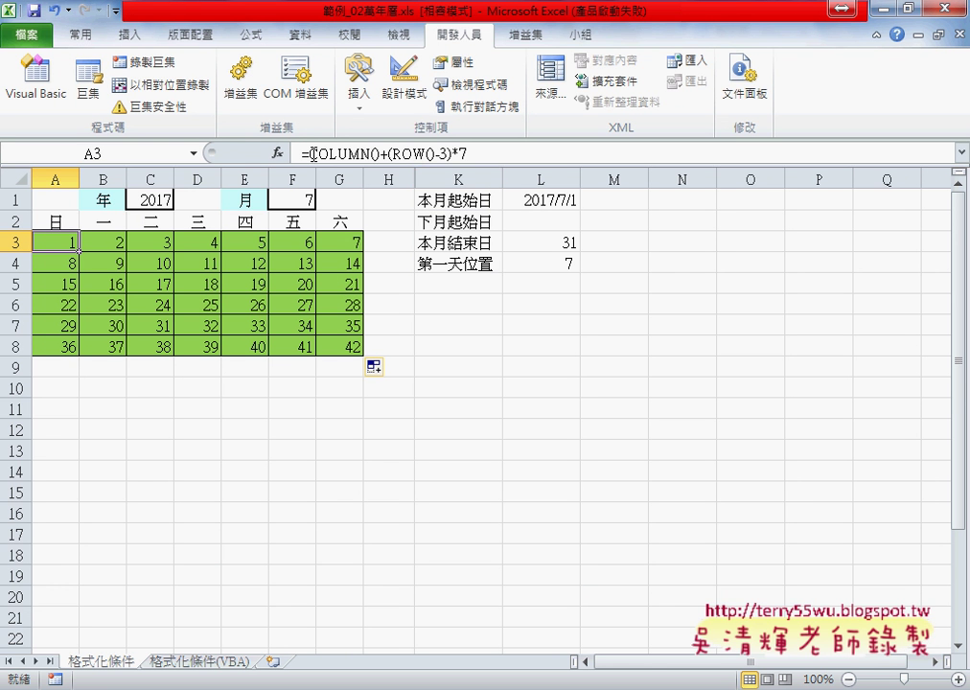
Step: Leave A3's formula unchanged, add blank sheet 工作表1, and go back to the 格式化條件 sheet
click(380, 153)
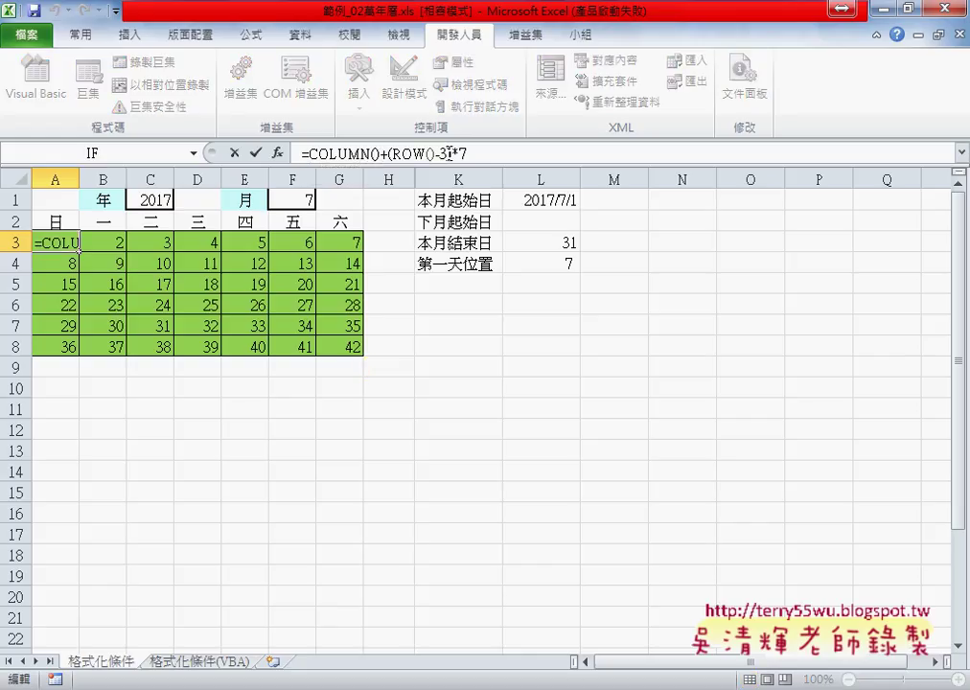
drag(391, 153, 447, 154)
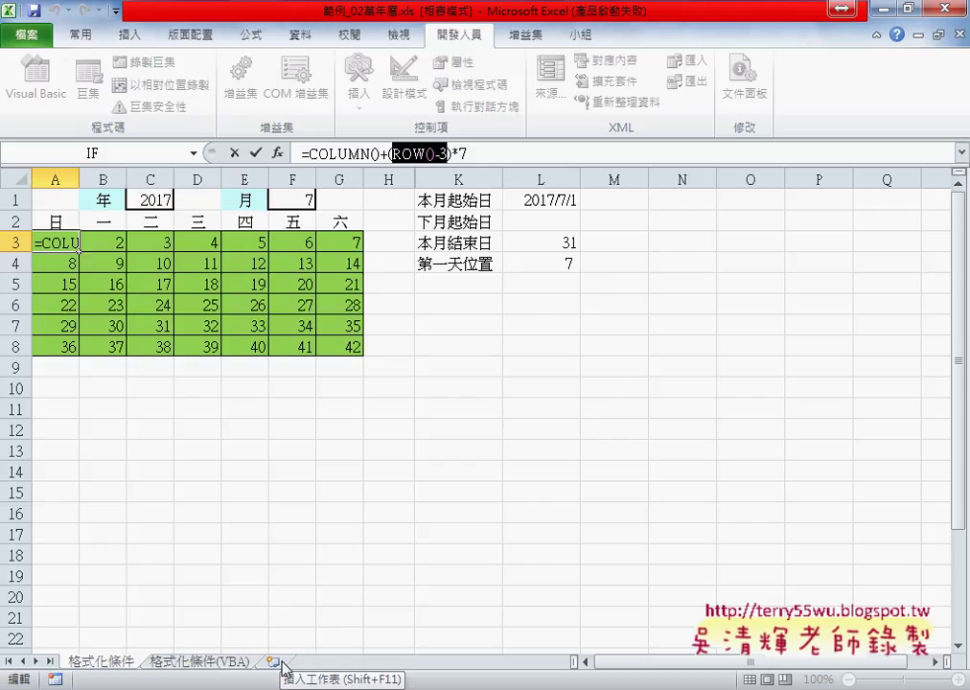
key(Escape)
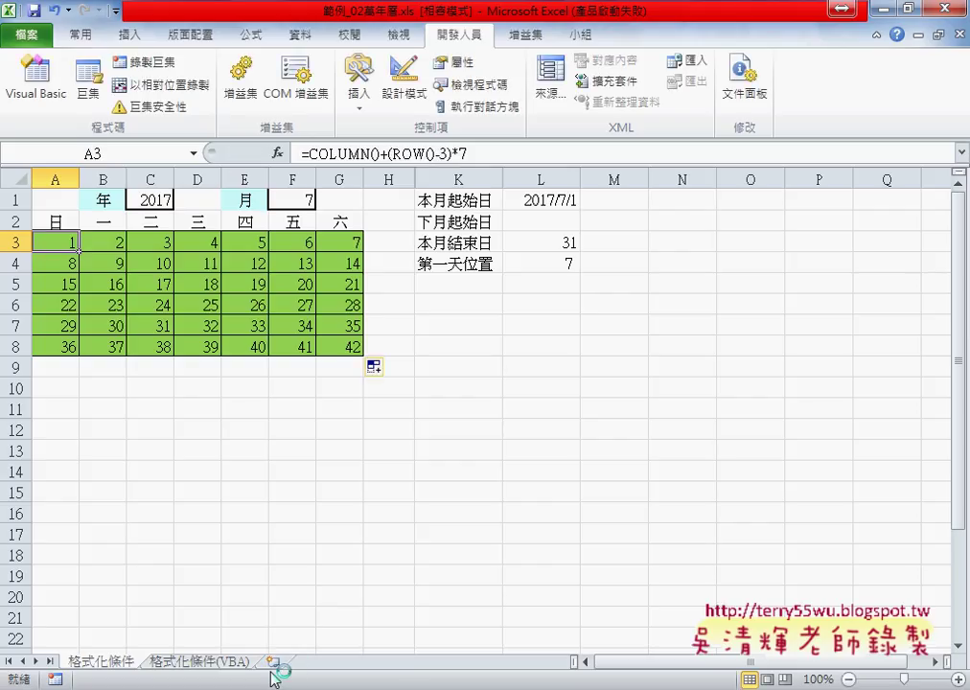
click(273, 661)
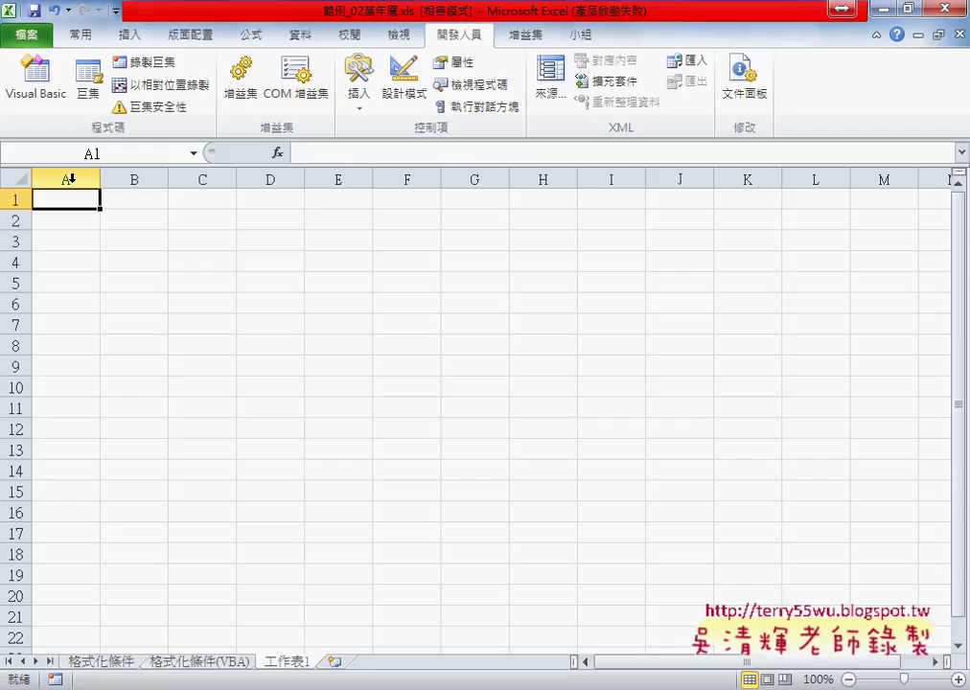
click(113, 662)
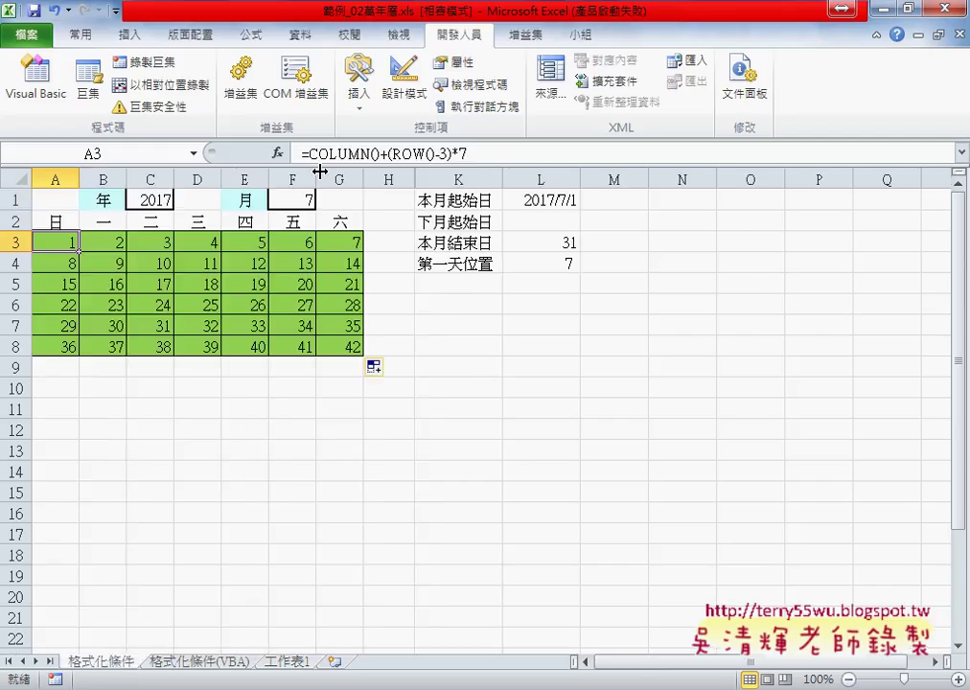
Step: Change A3 to =COLUMN()-$L$4+1+(ROW()-3)*7 and fill it across A3:G8, giving days -5 to 36
drag(309, 153, 484, 153)
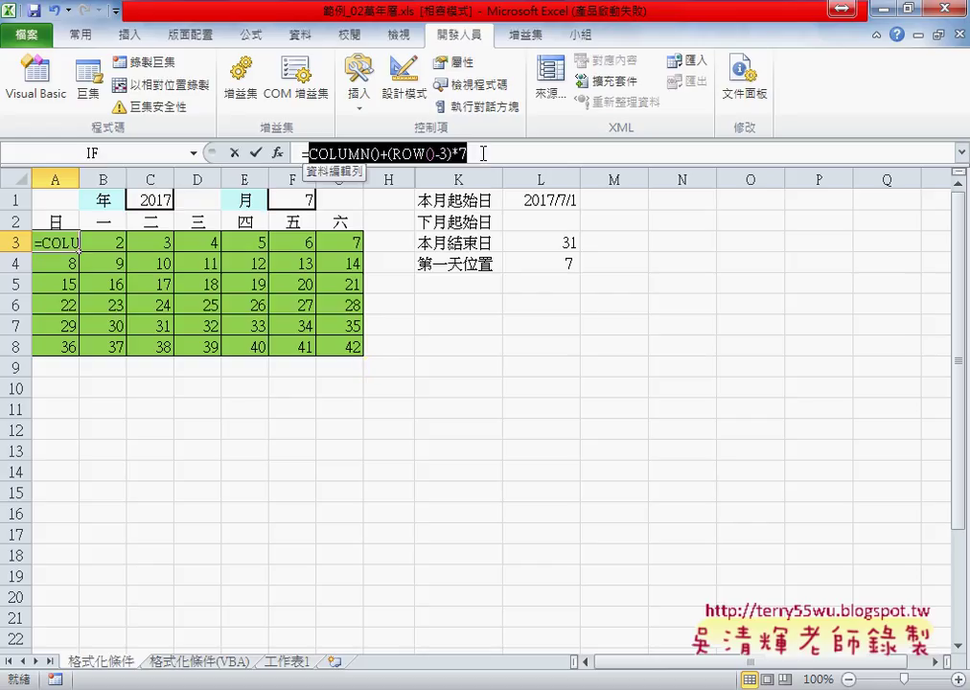
click(387, 153)
key(Left)
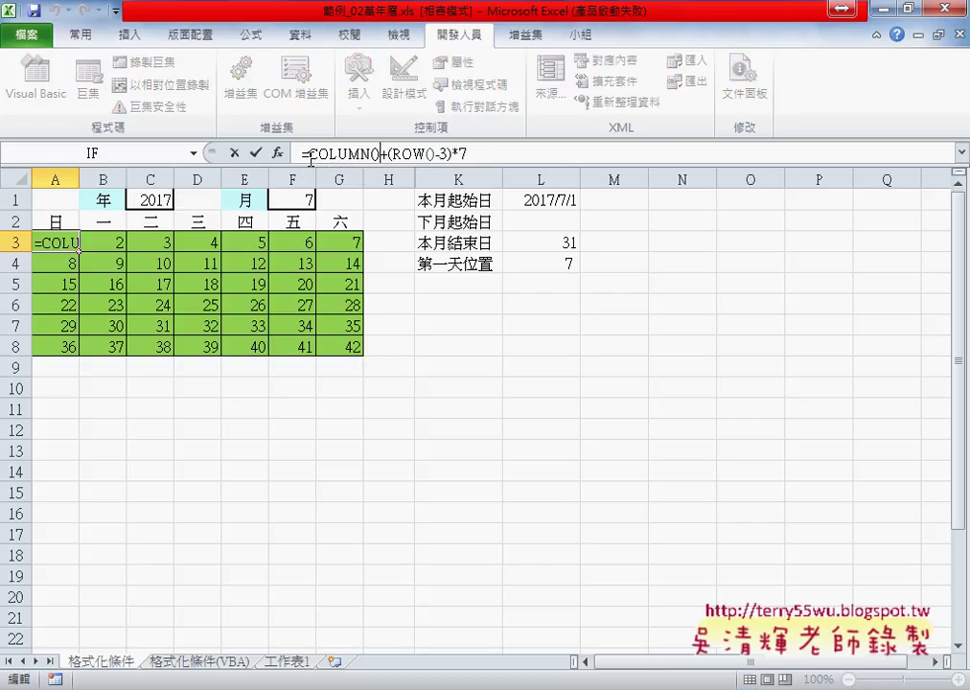
key(ctrl+shift+Left)
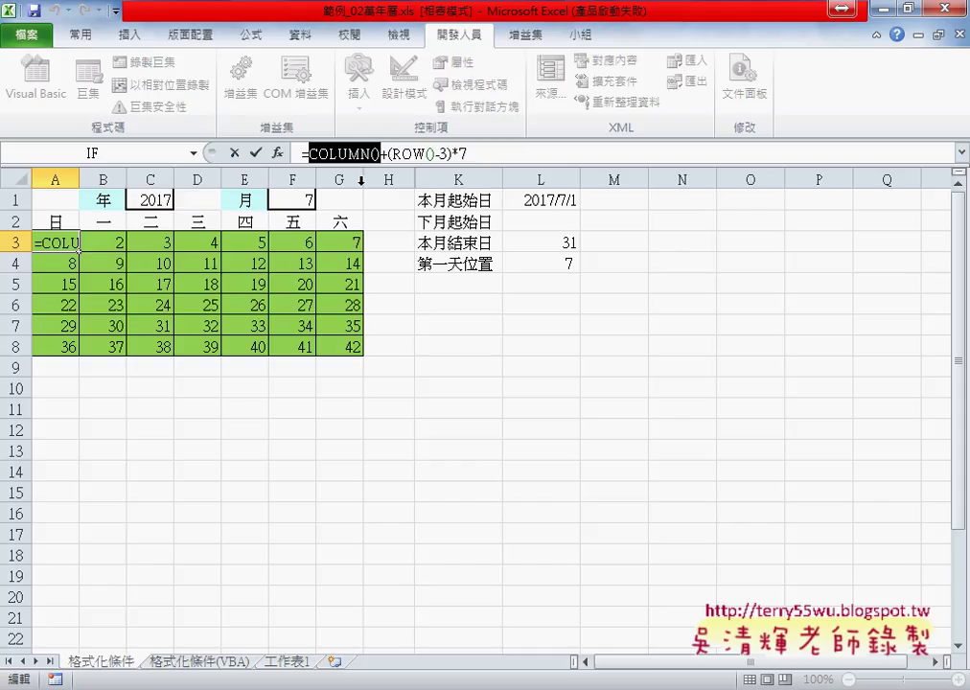
click(374, 154)
key(Left)
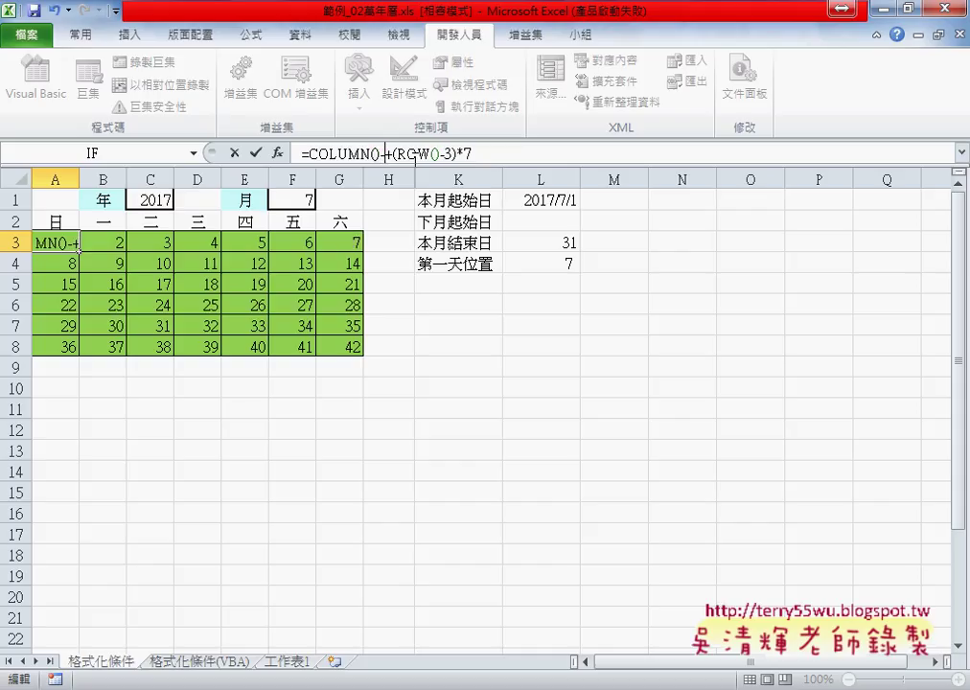
click(542, 264)
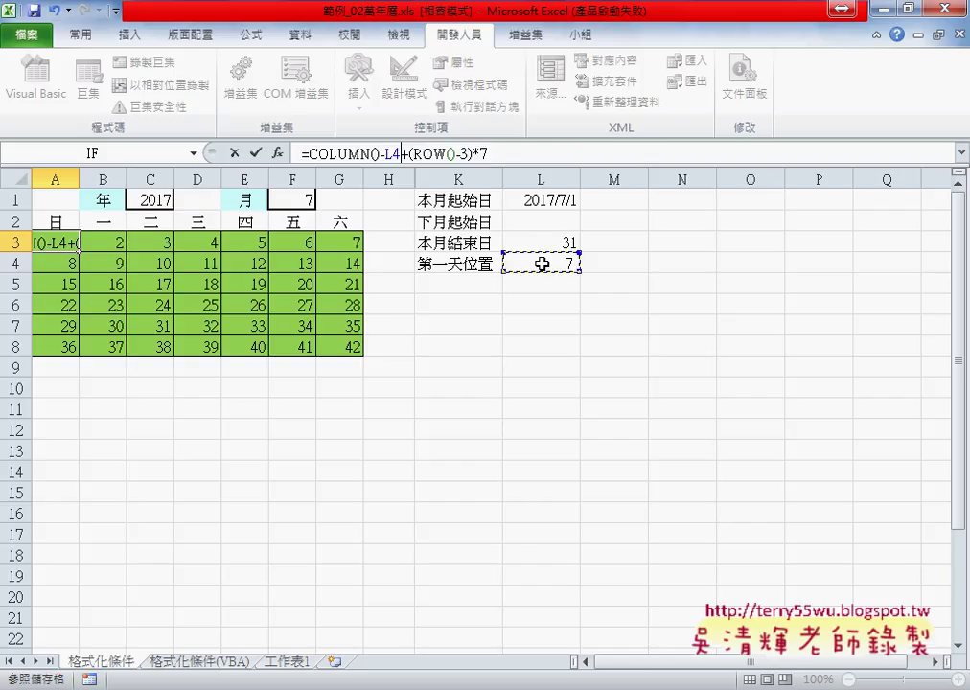
text(+1)
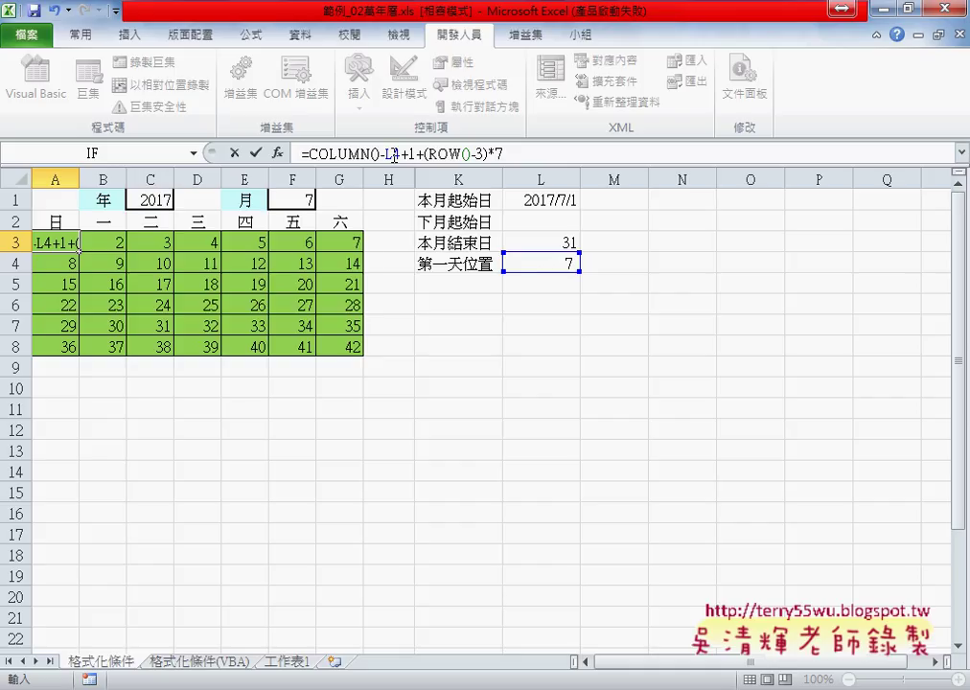
click(396, 155)
key(F4)
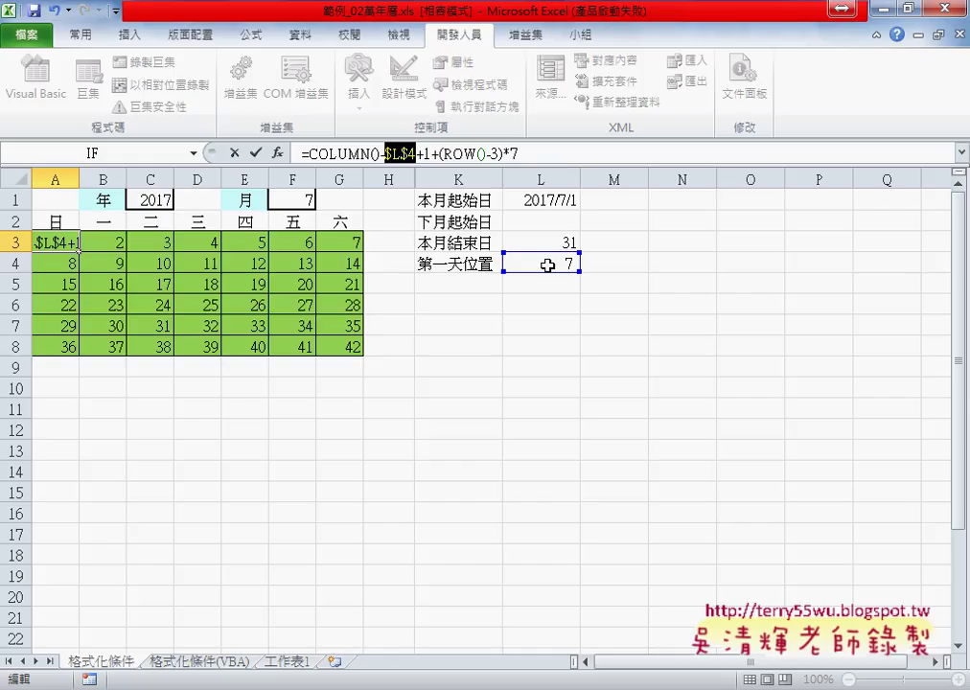
click(255, 152)
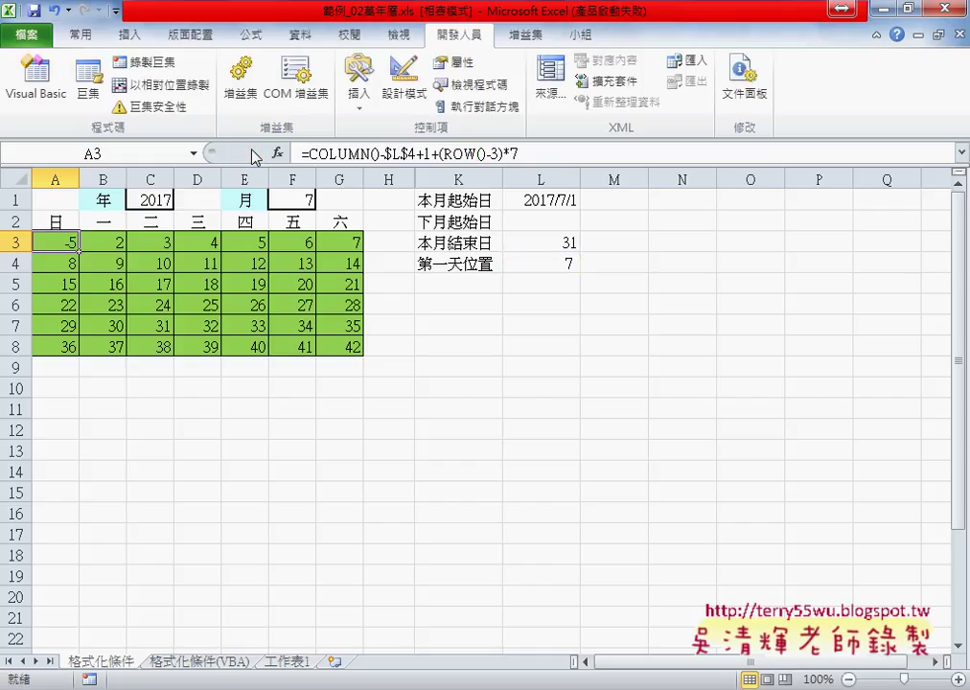
mouse_move(79, 251)
mouse_down()
mouse_move(362, 250)
mouse_move(361, 345)
mouse_up()
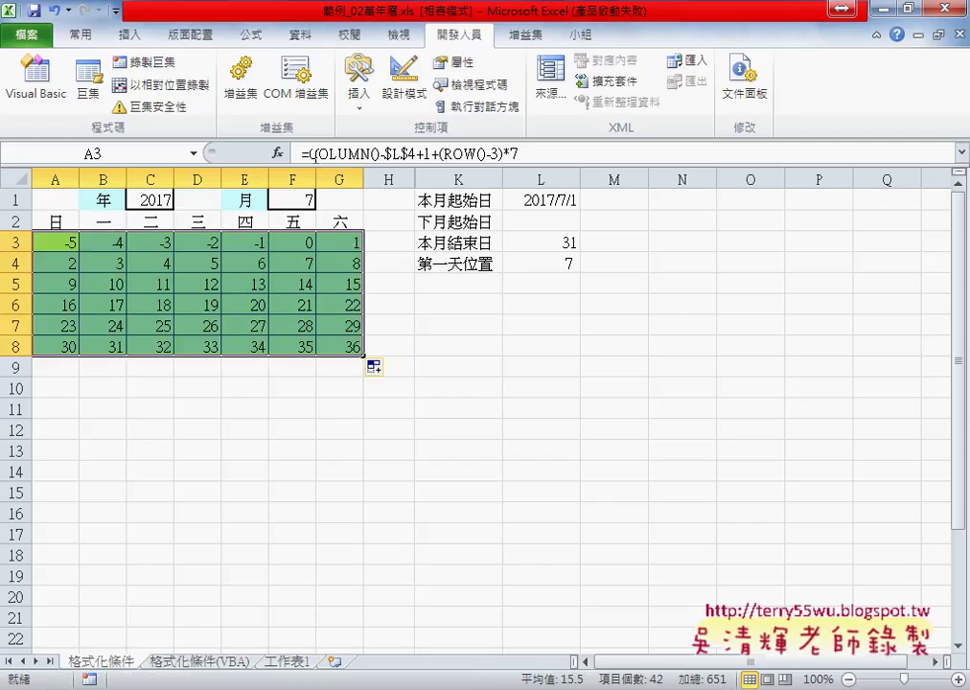
Step: Cut the calculation after the equals sign in A3, then cancel the function dialog, which restores the formula
click(343, 155)
key(Left)
key(Left)
key(Left)
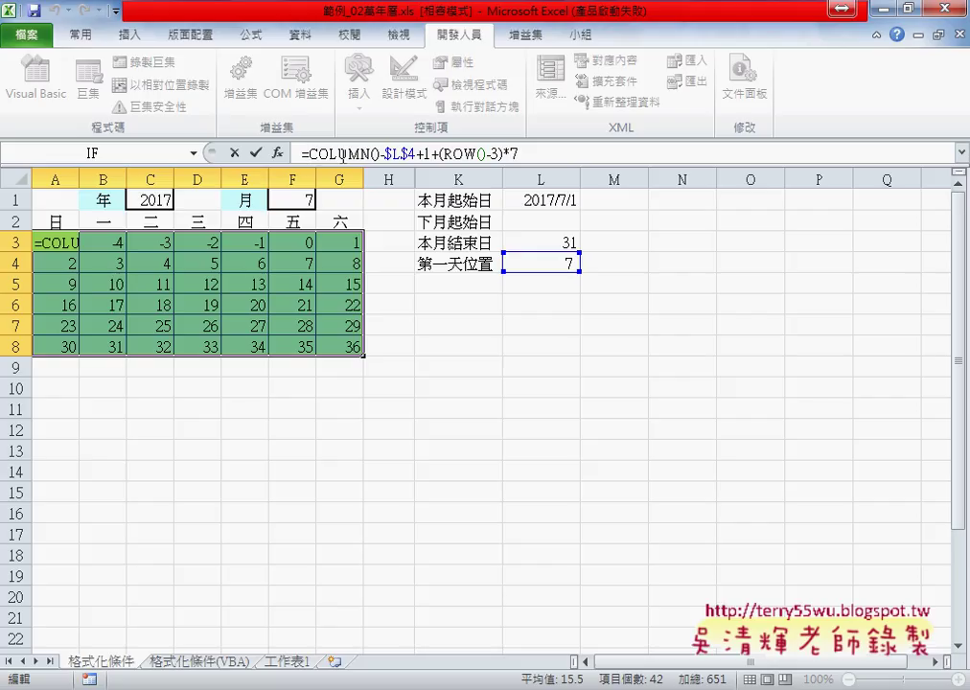
drag(308, 153, 535, 153)
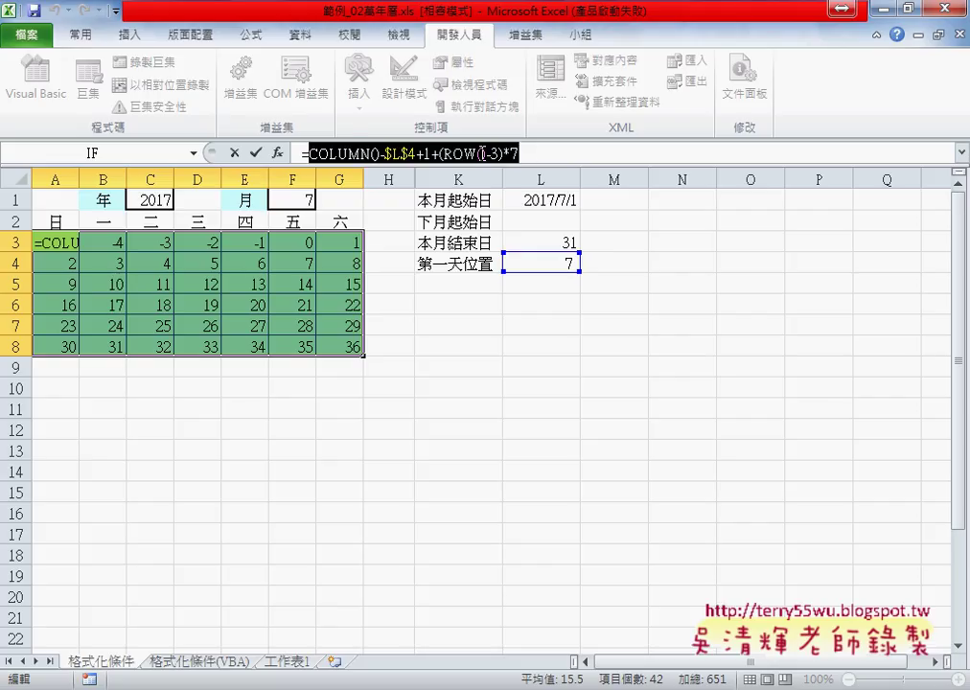
right_click(484, 154)
click(522, 164)
click(278, 153)
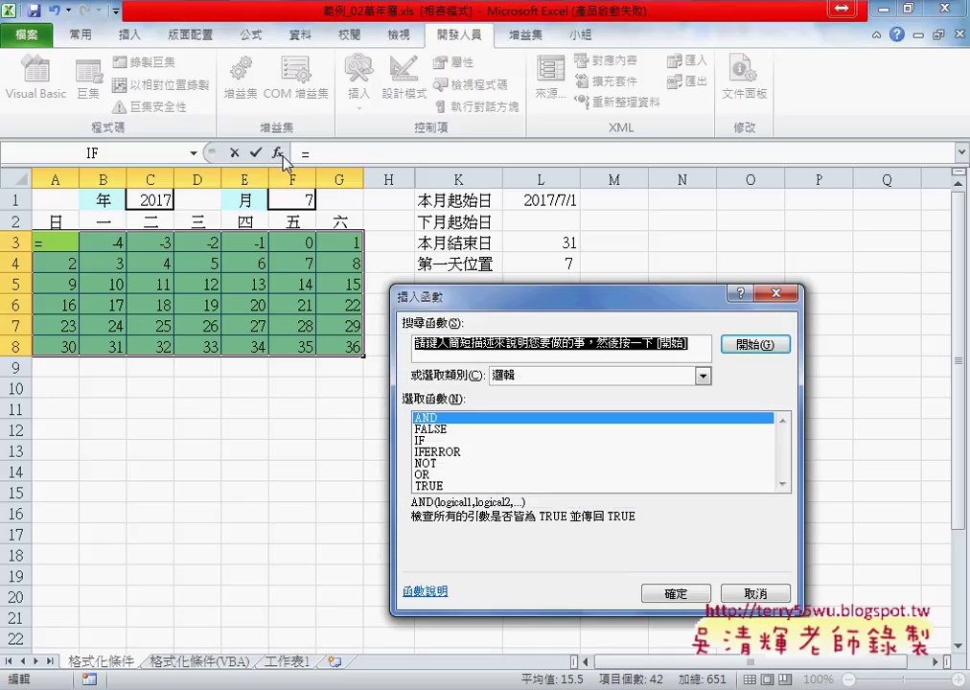
drag(426, 297, 427, 154)
key(Escape)
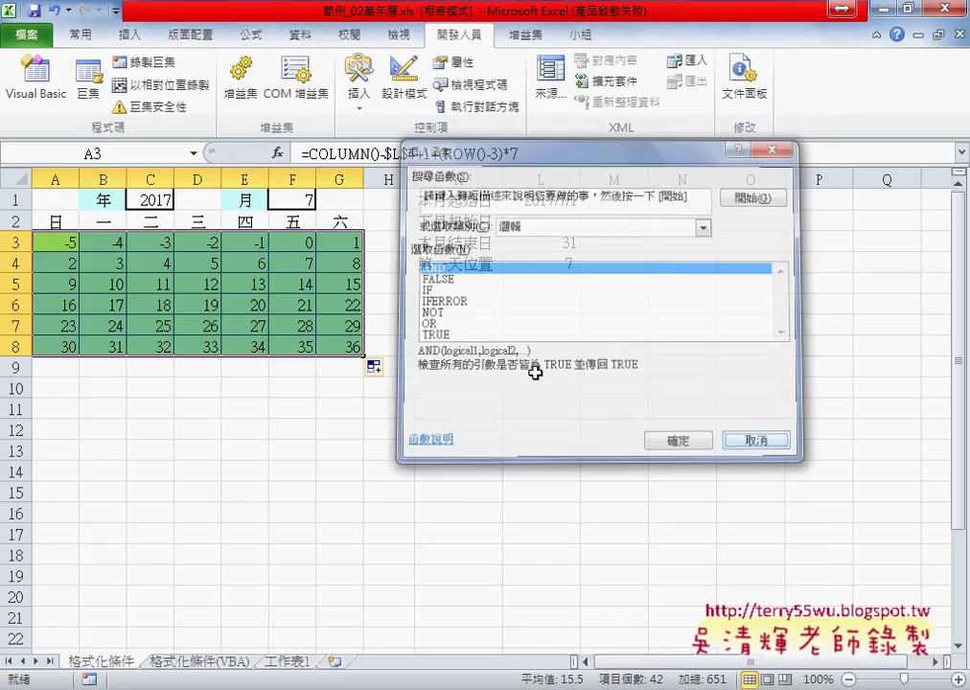
Step: Cut the day-number calculation from A3 again and insert an empty IF function in its place
click(308, 152)
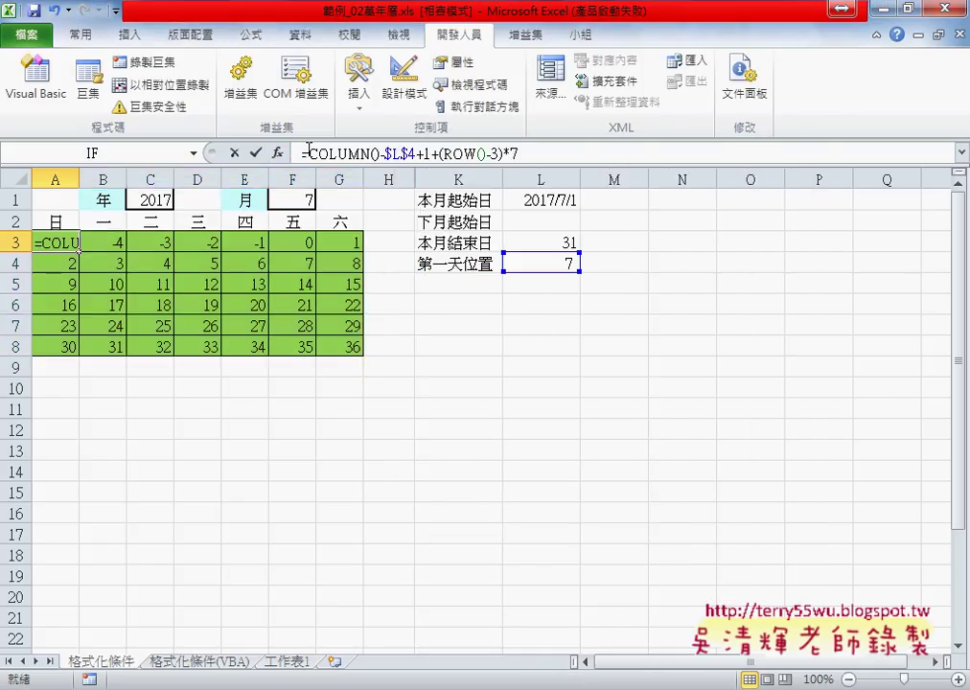
drag(308, 153, 535, 153)
right_click(444, 163)
click(475, 174)
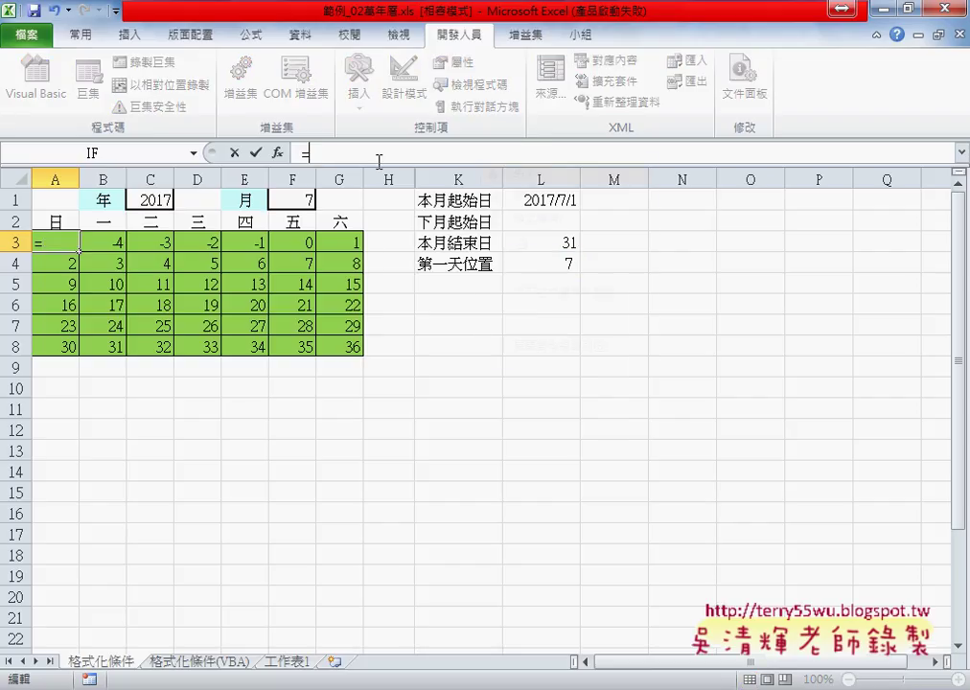
click(277, 152)
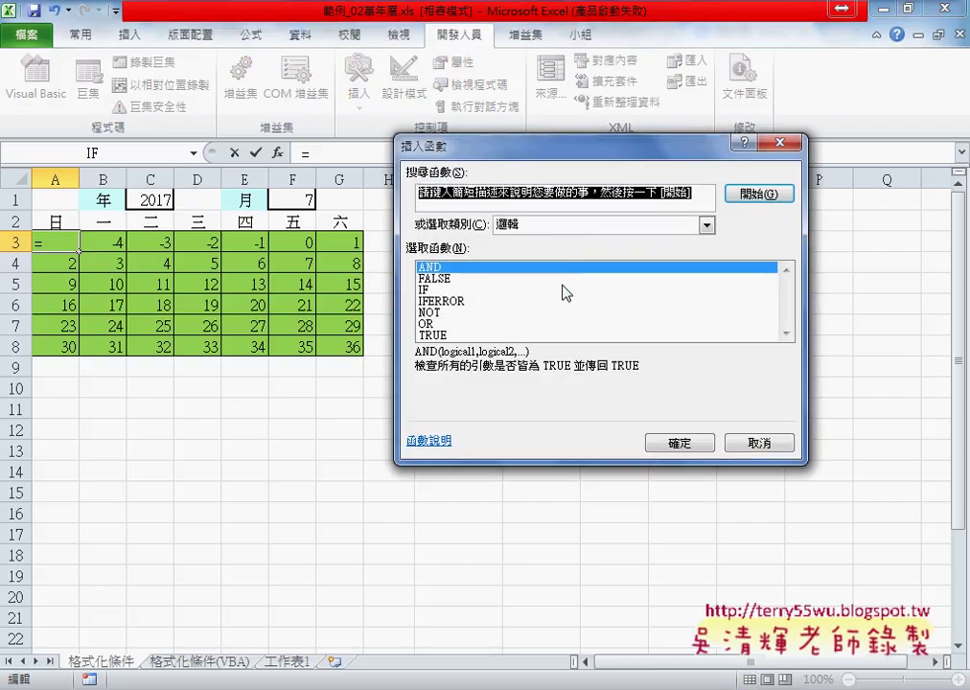
double_click(424, 289)
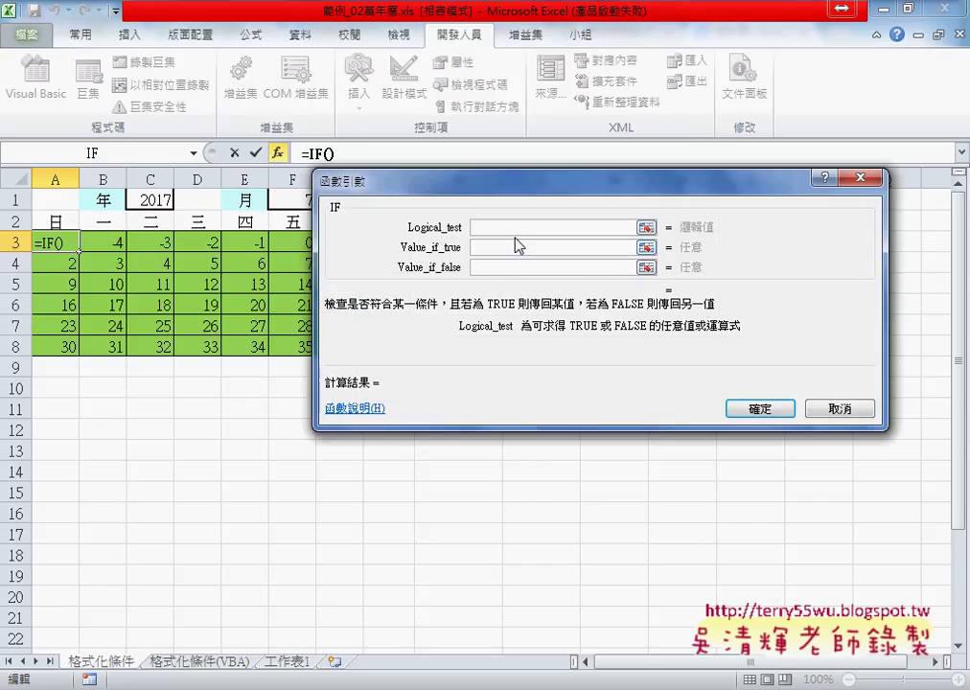
Step: Enter the IF condition OR(day-number<1, day-number>$L$3) using the pasted COLUMN()-$L$4+1+(ROW()-3)*7 expression
text(o)
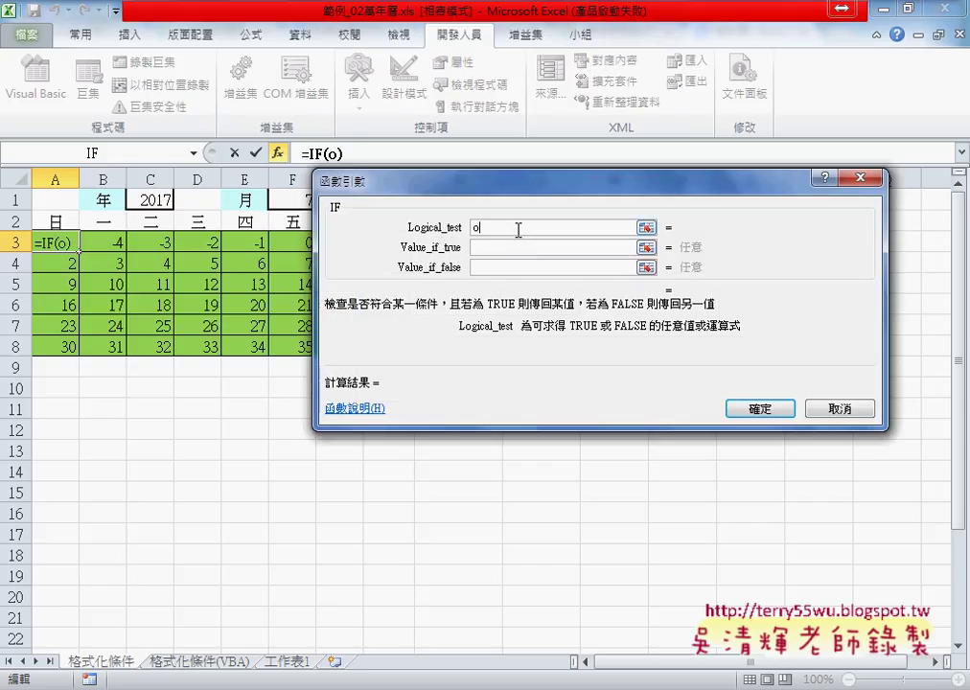
text(r)
text(()
key(ctrl+v)
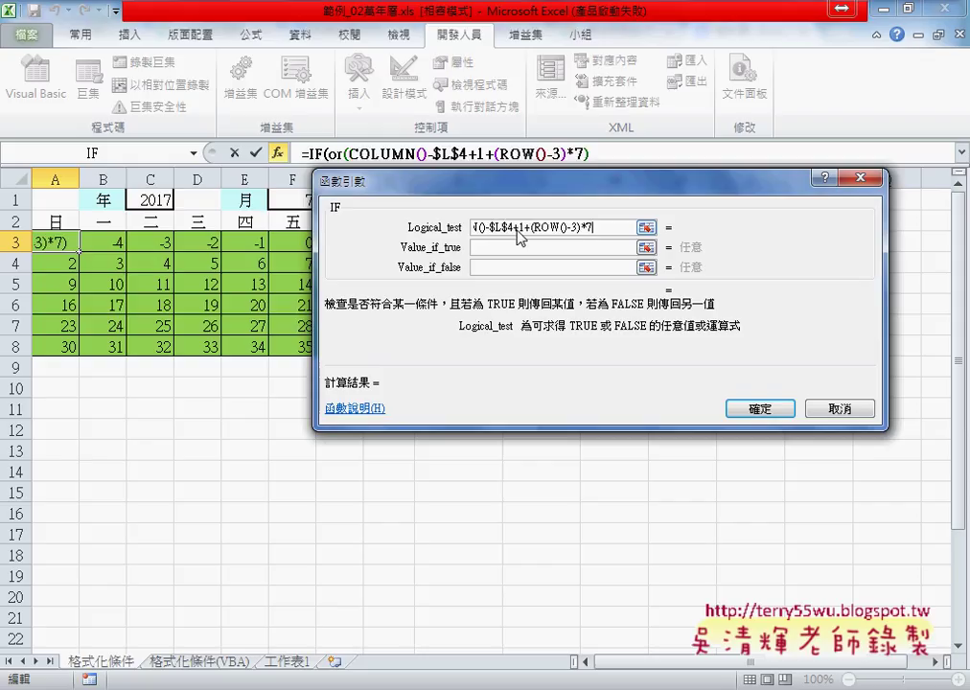
text(<)
text(1)
key(ctrl+v)
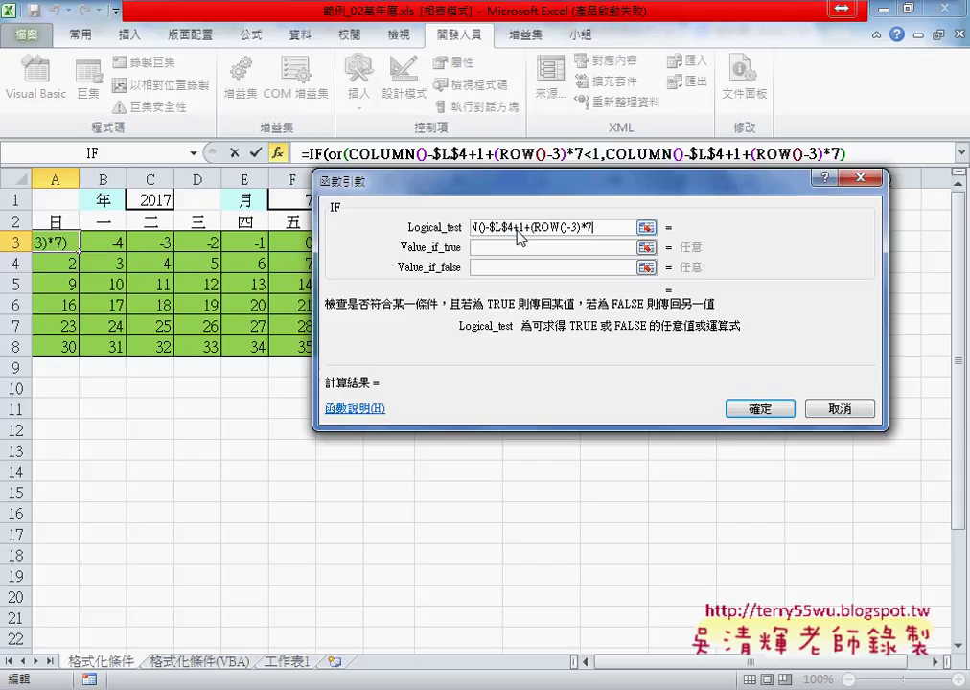
text(>)
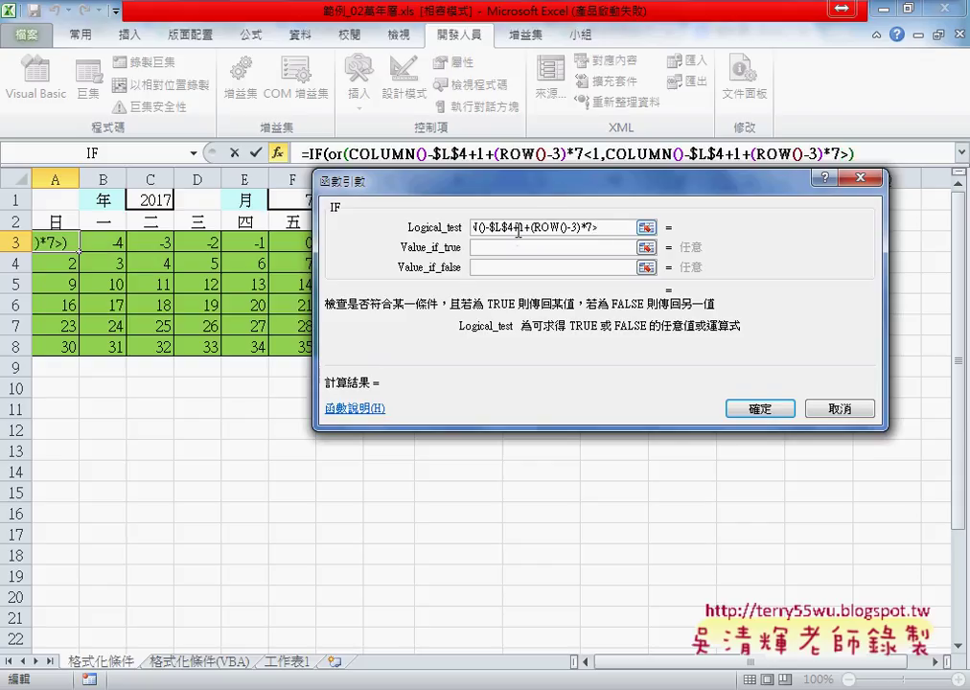
drag(542, 195, 544, 373)
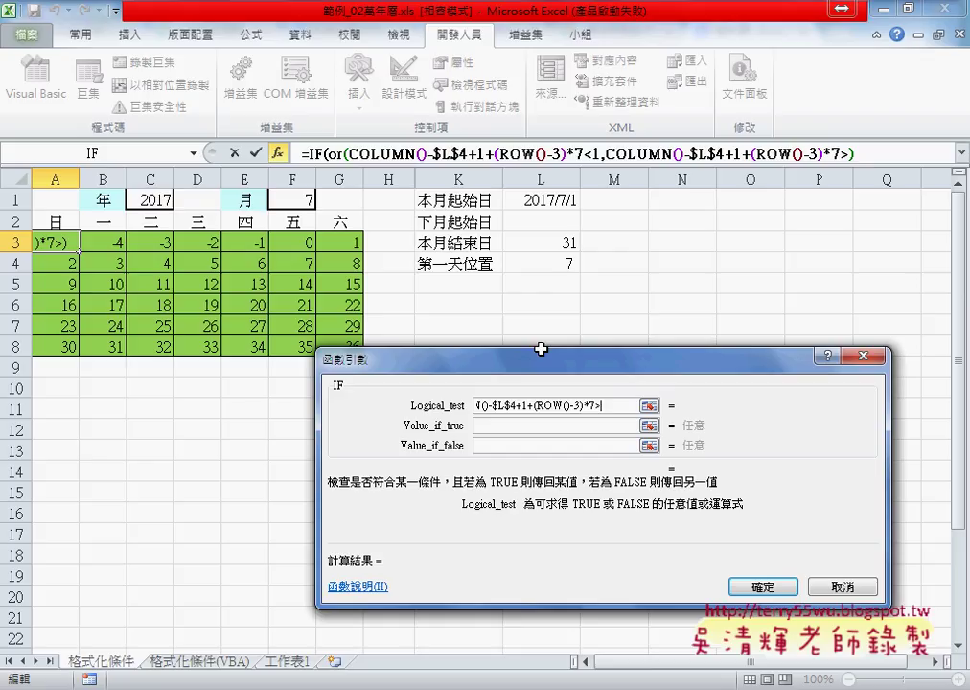
click(547, 242)
key(F2)
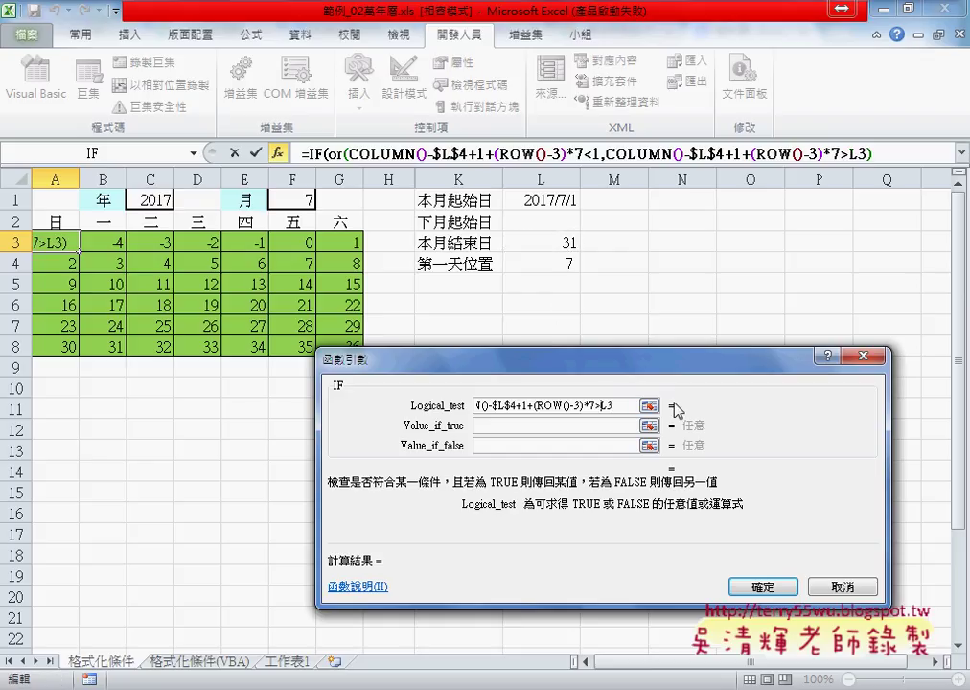
key(F4)
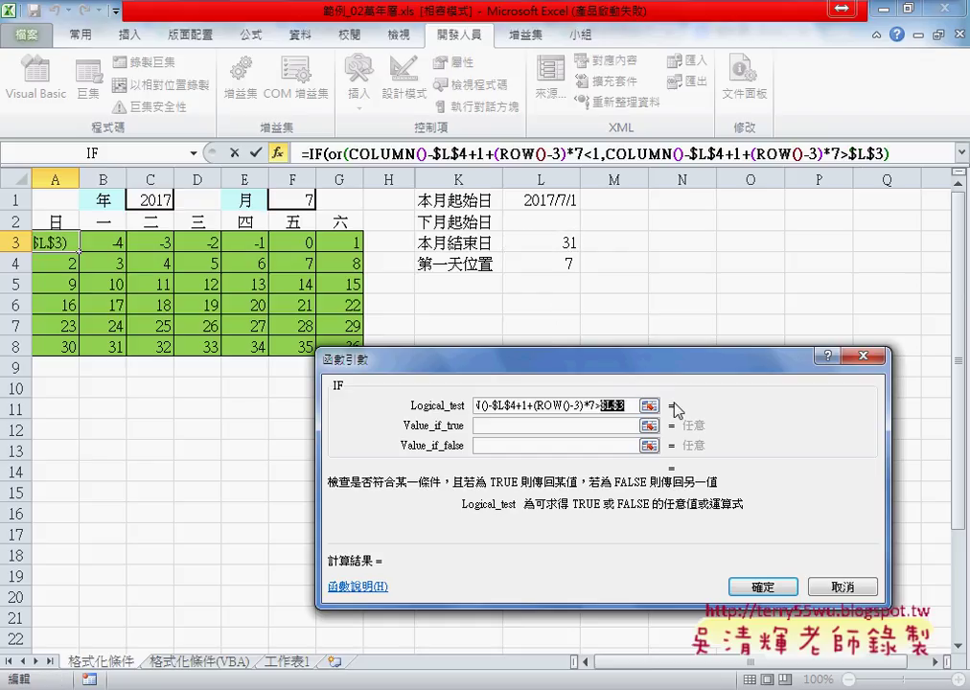
key(End)
text())
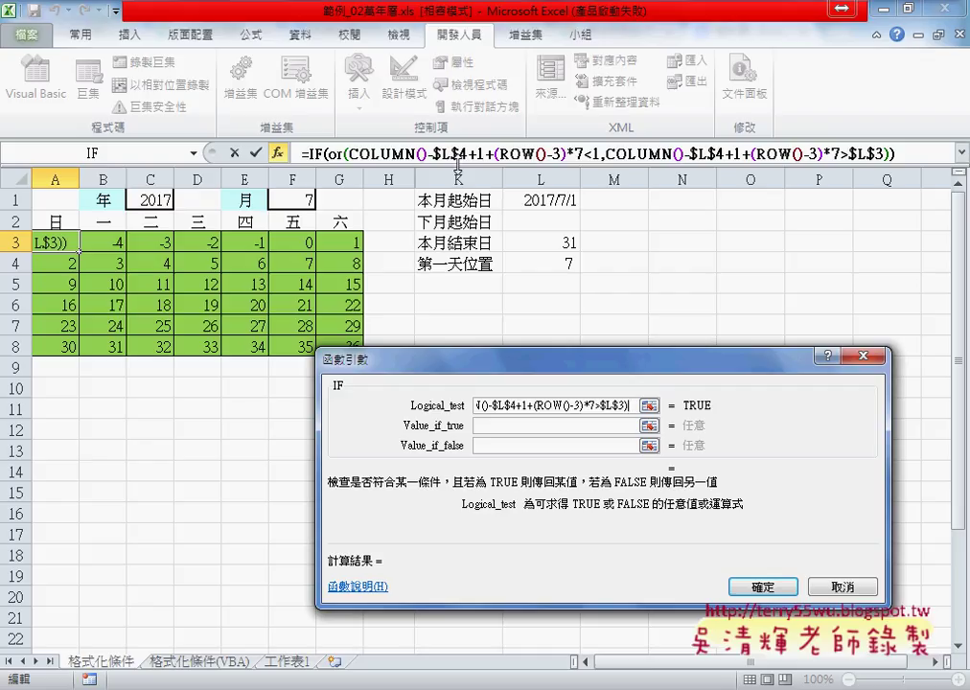
Step: Set the IF to return "" when true and COLUMN()-$L$4+1+(ROW()-3)*7 when false
click(500, 428)
text("")
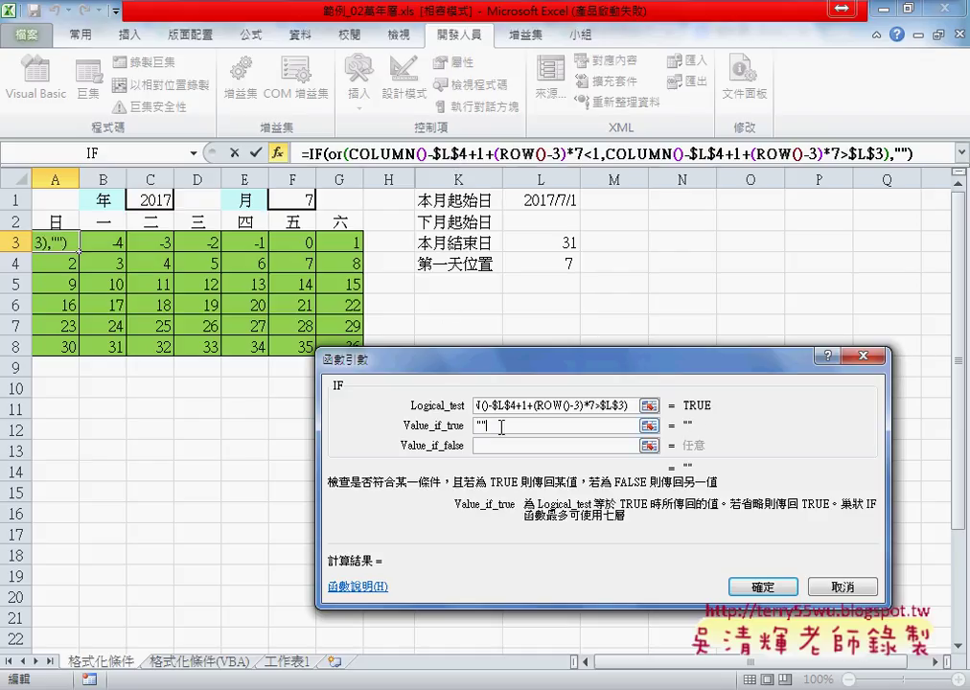
click(500, 447)
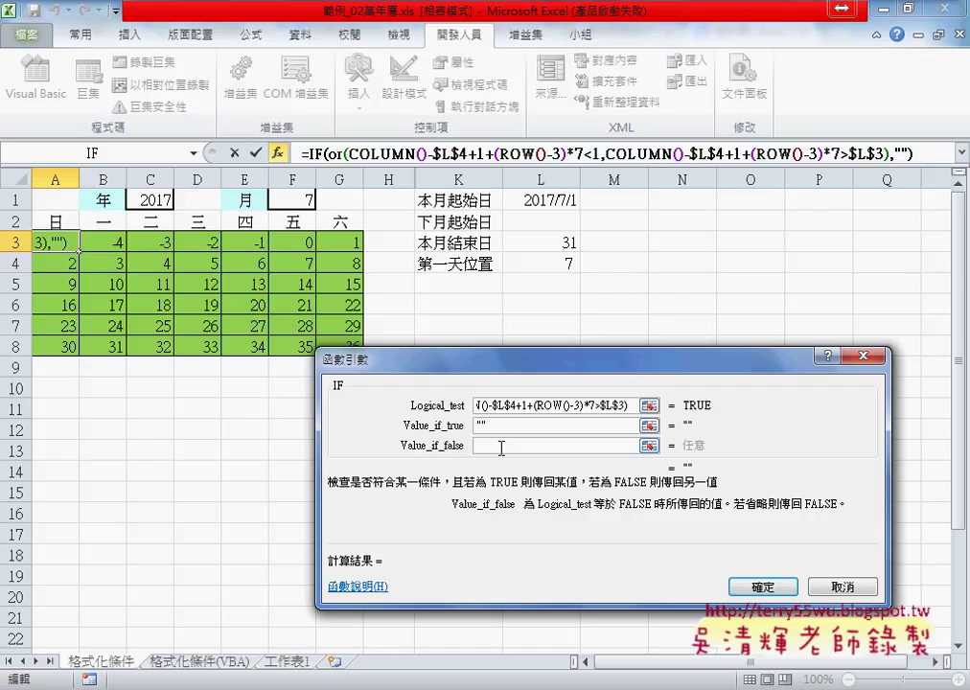
key(ctrl+v)
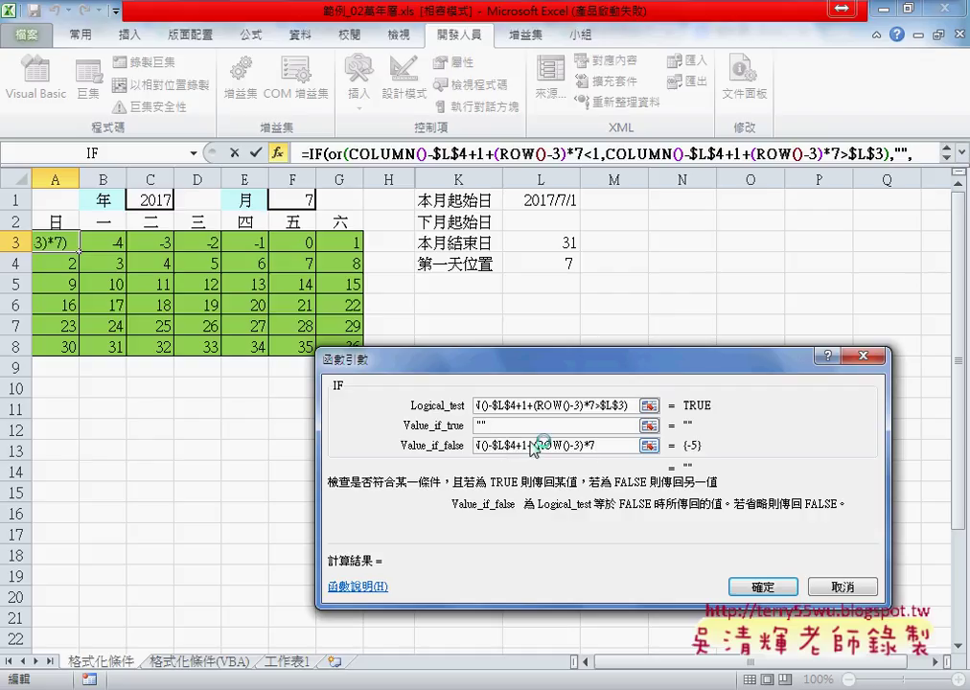
click(962, 154)
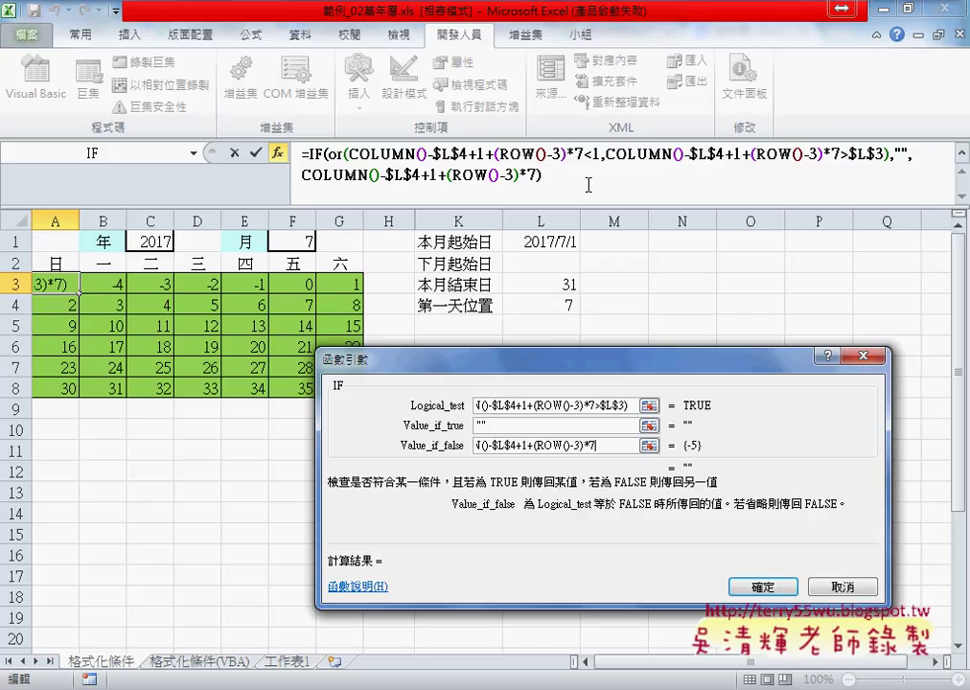
Step: Confirm A3's IF formula, fill it across A3:G8, and switch to the 格式化條件(VBA) sheet
click(762, 588)
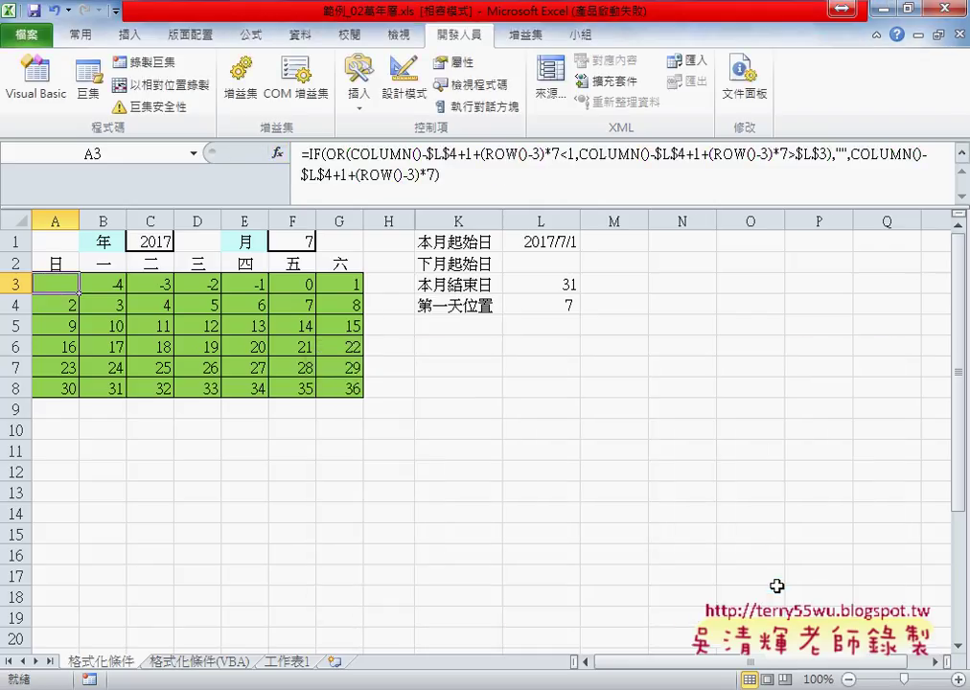
mouse_move(80, 294)
mouse_down()
mouse_move(363, 294)
mouse_move(365, 397)
mouse_up()
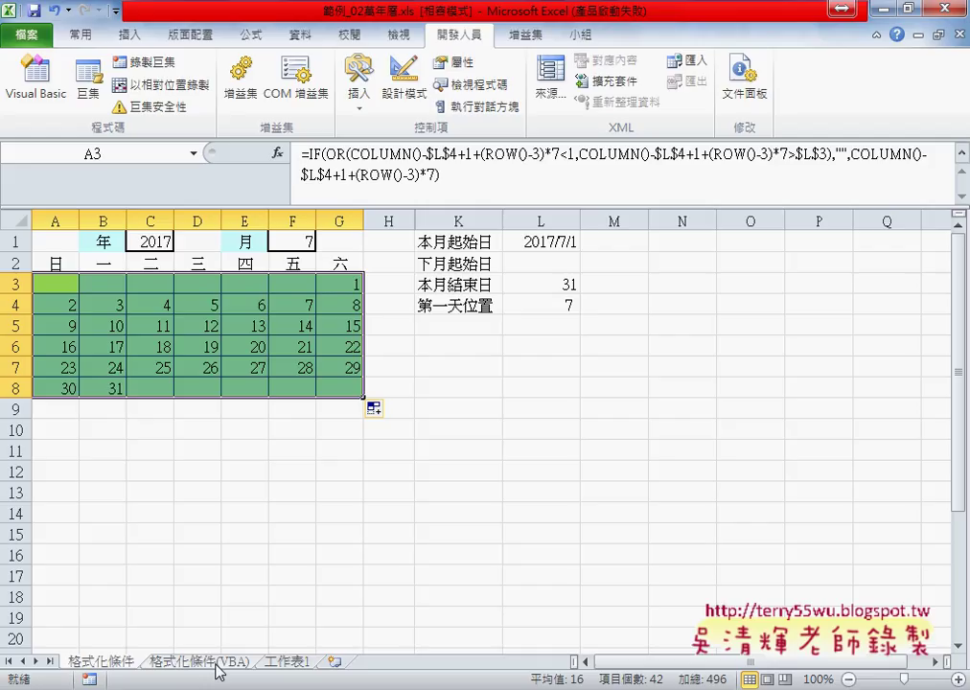
click(216, 664)
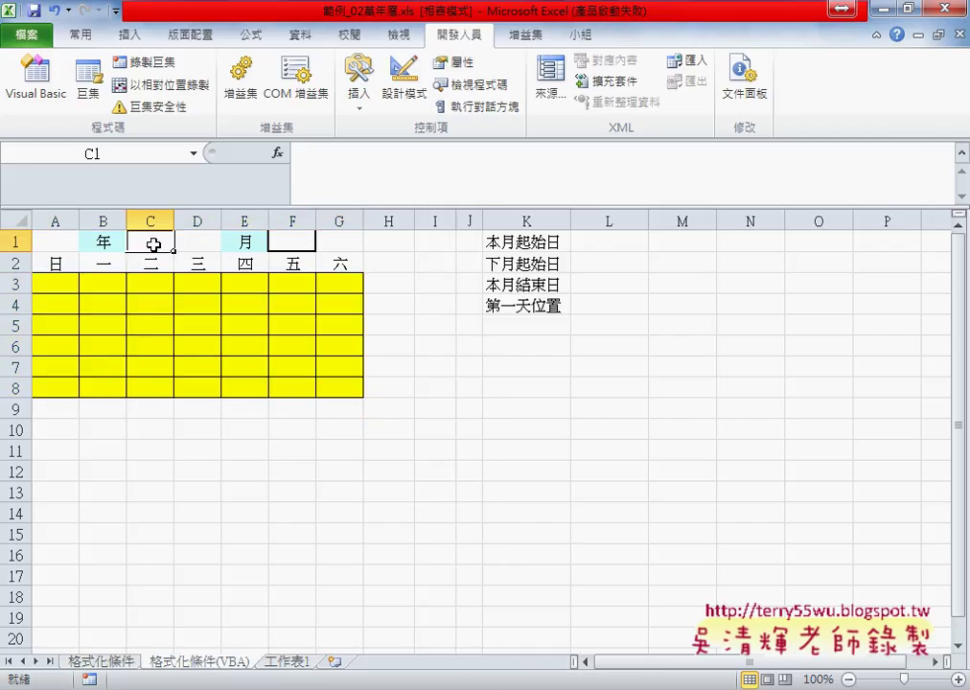
Step: Give C1 a list validation sourced from the named range 年 and check its year dropdown
click(299, 36)
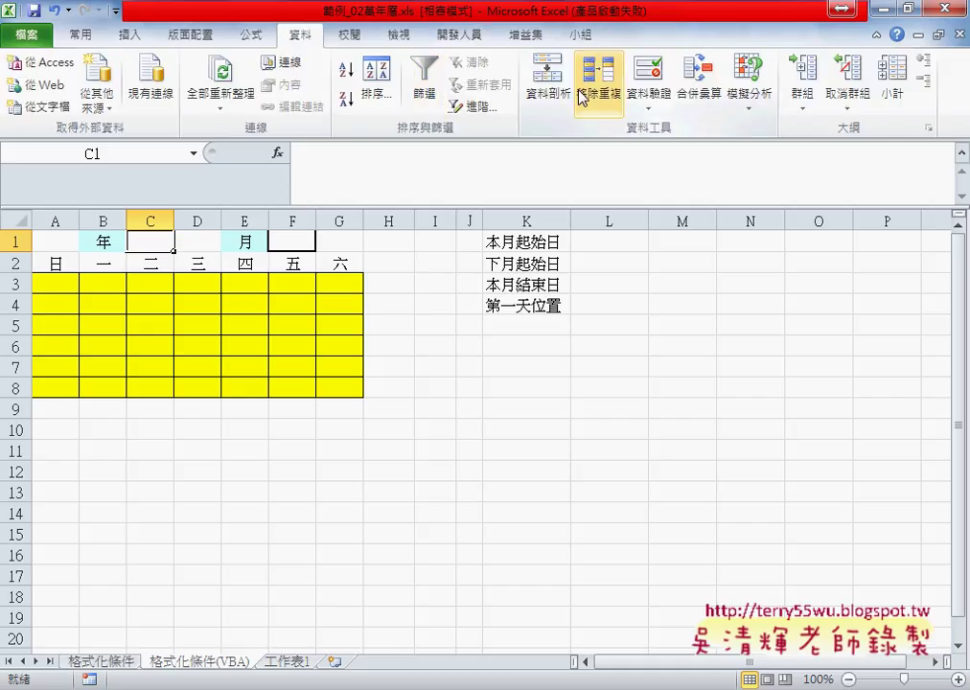
click(645, 76)
click(498, 439)
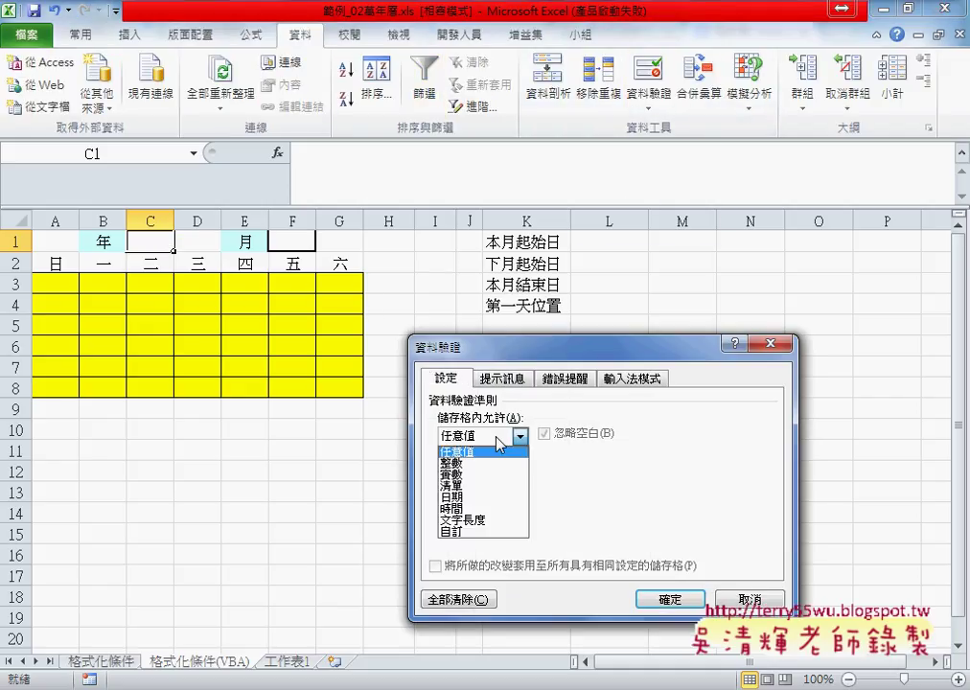
click(494, 486)
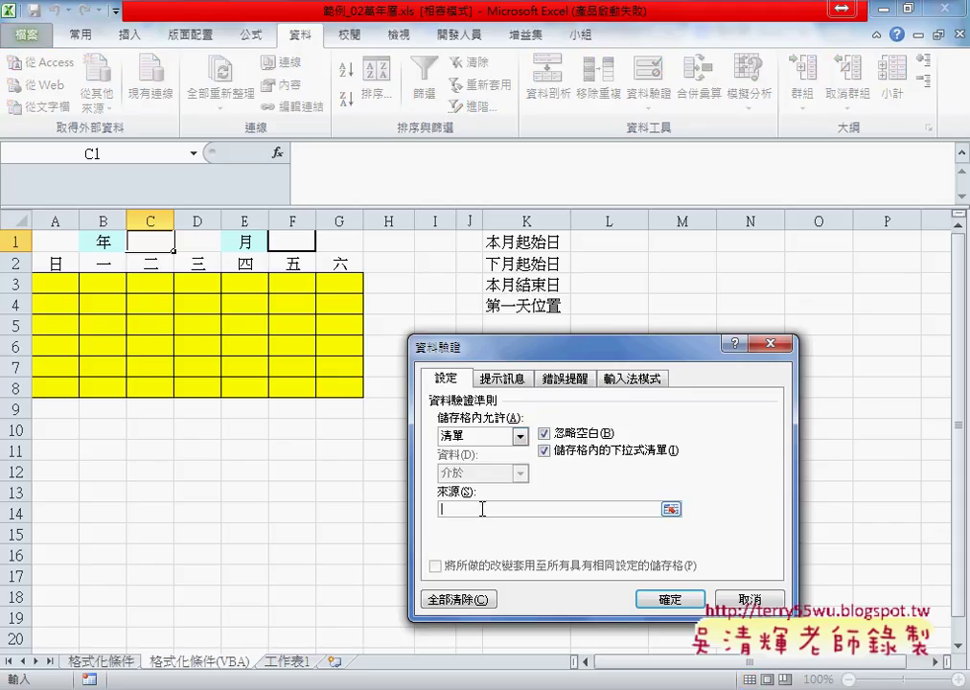
key(F3)
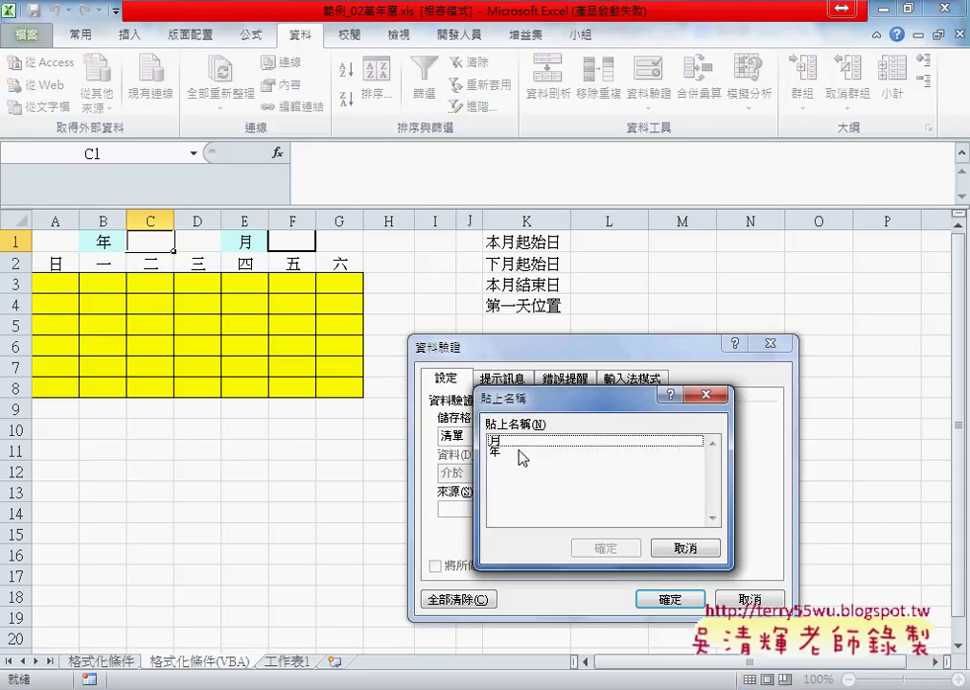
double_click(494, 447)
click(661, 598)
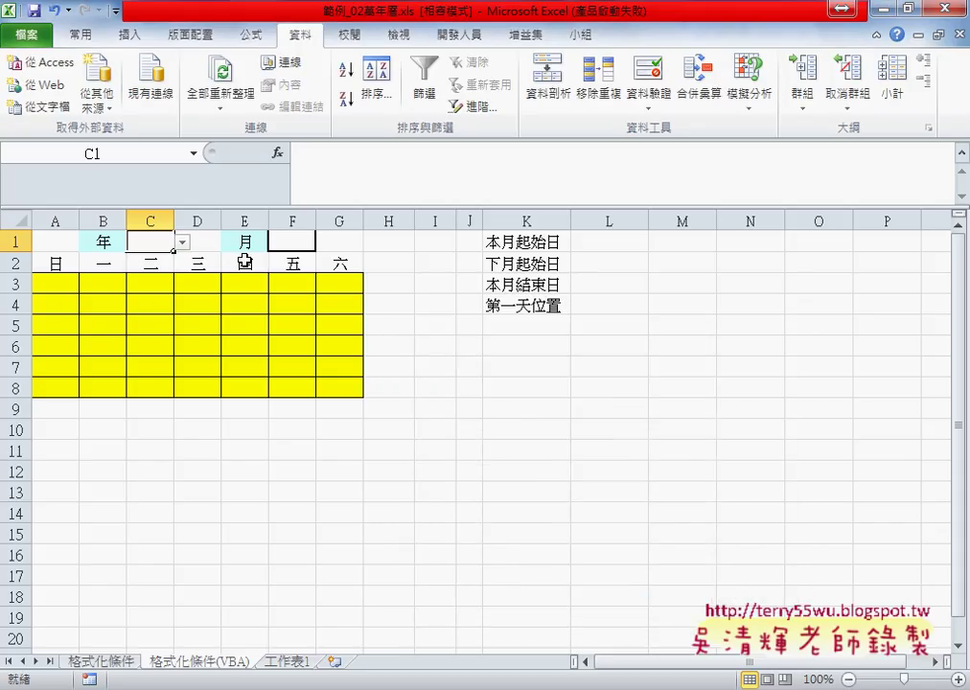
click(181, 245)
Step: Give F1 a list validation sourced from the named range 月 and check its month dropdown
click(305, 241)
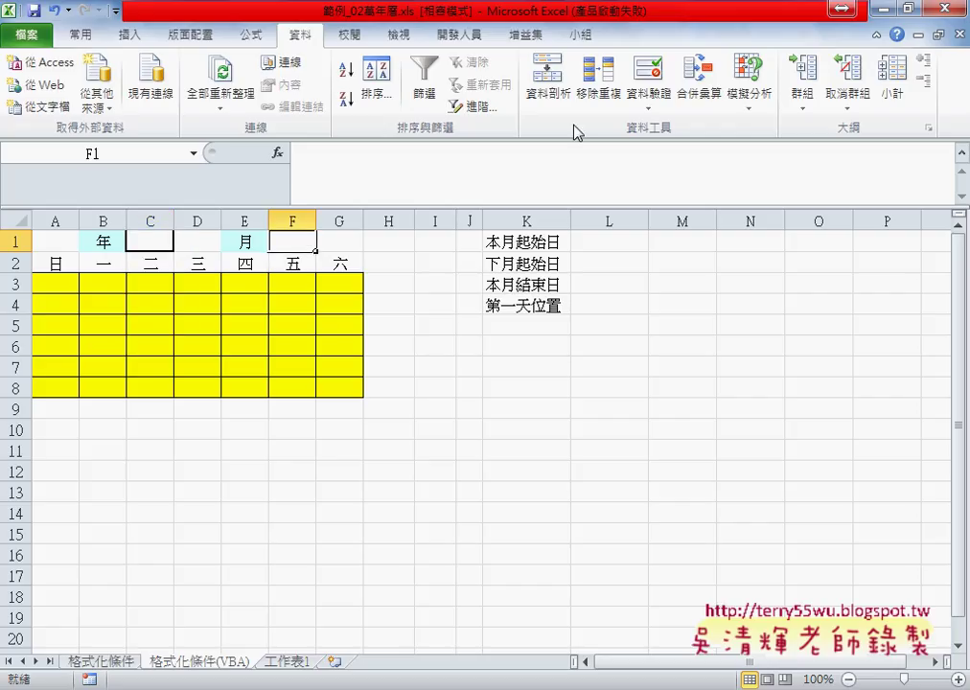
click(650, 75)
click(520, 436)
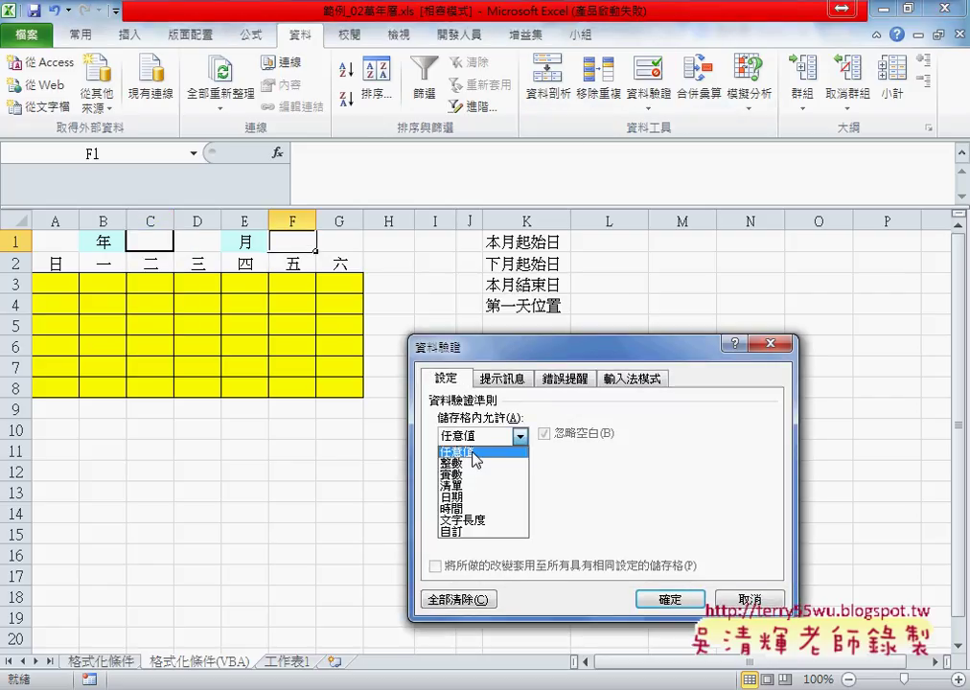
click(471, 487)
click(476, 508)
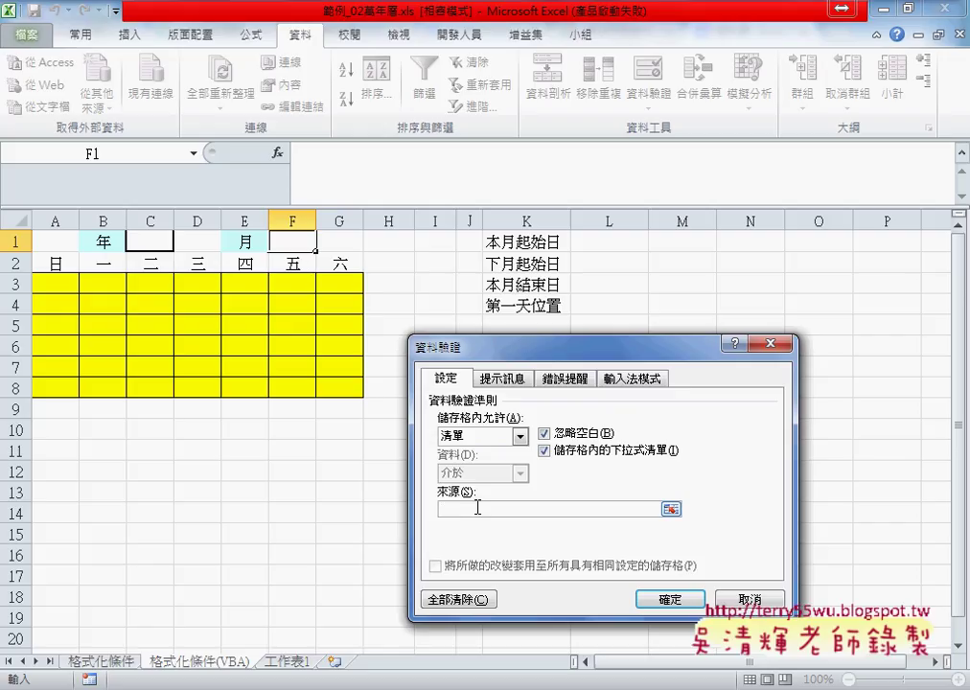
key(F3)
double_click(501, 452)
click(670, 599)
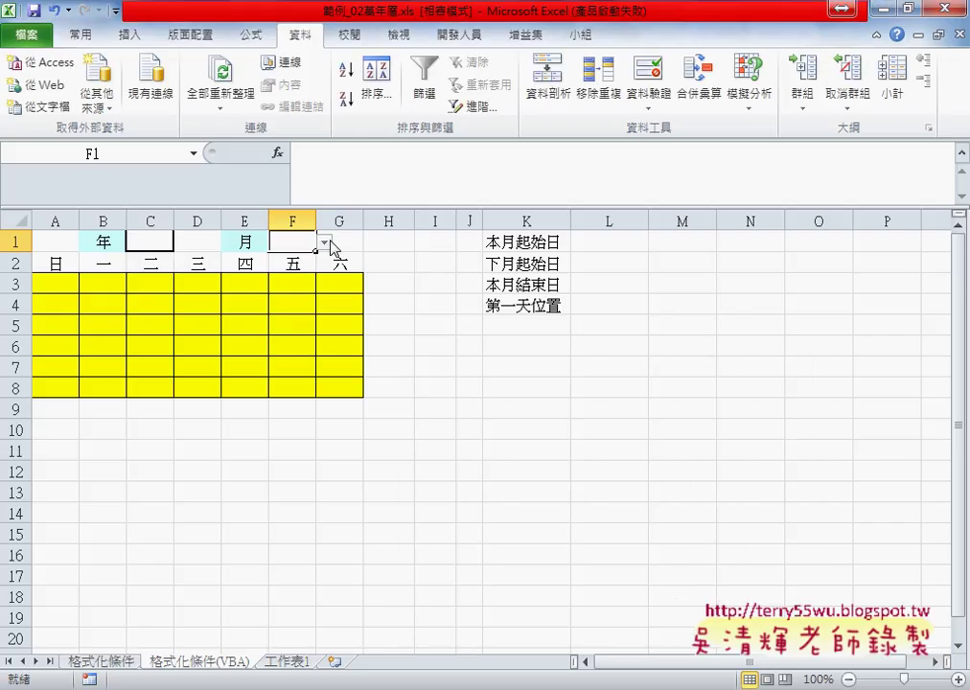
click(326, 244)
key(Escape)
click(103, 661)
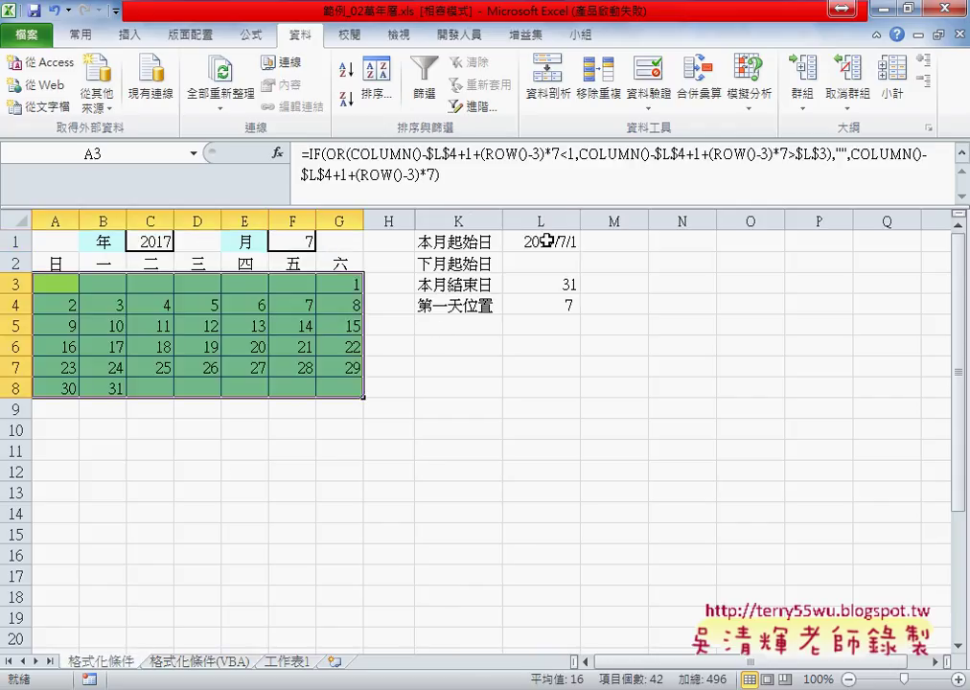
drag(543, 241, 549, 303)
key(ctrl+c)
click(199, 661)
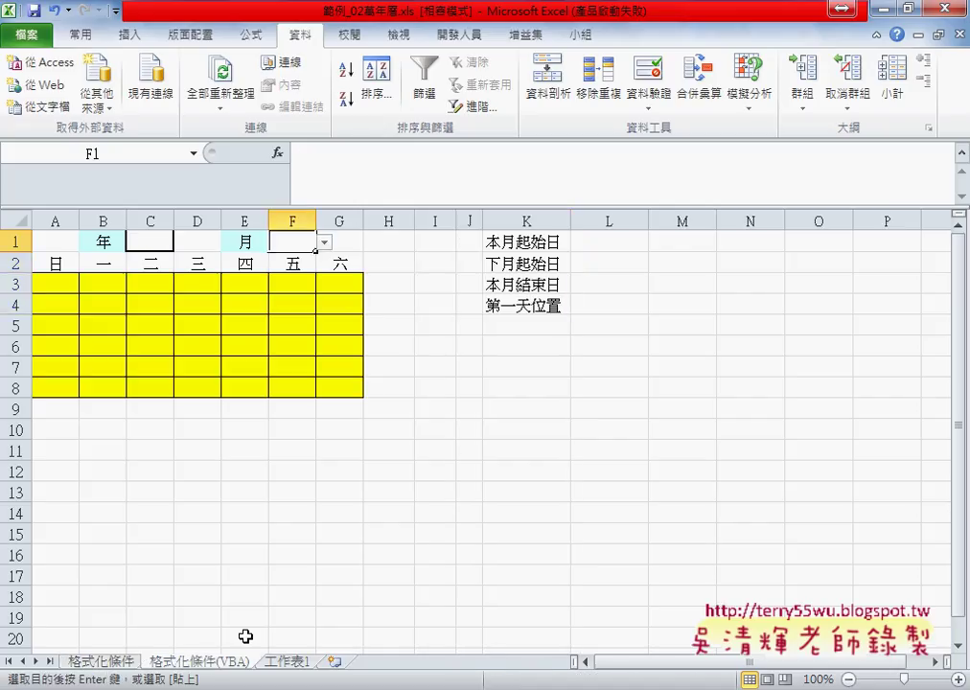
click(610, 243)
key(ctrl+v)
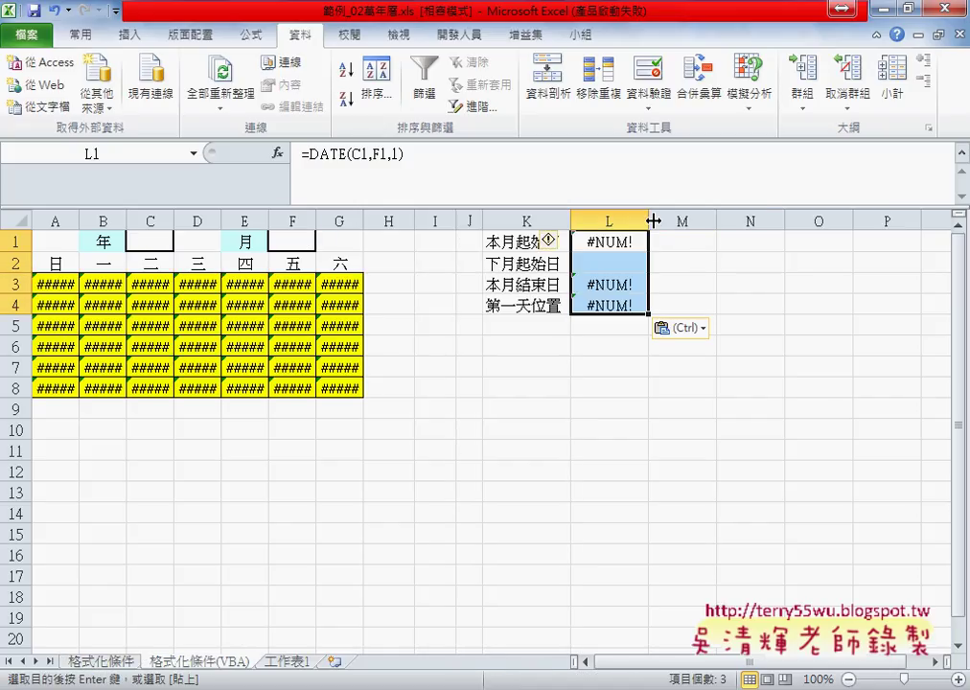
mouse_move(649, 222)
mouse_down()
mouse_move(631, 223)
mouse_move(678, 221)
mouse_up()
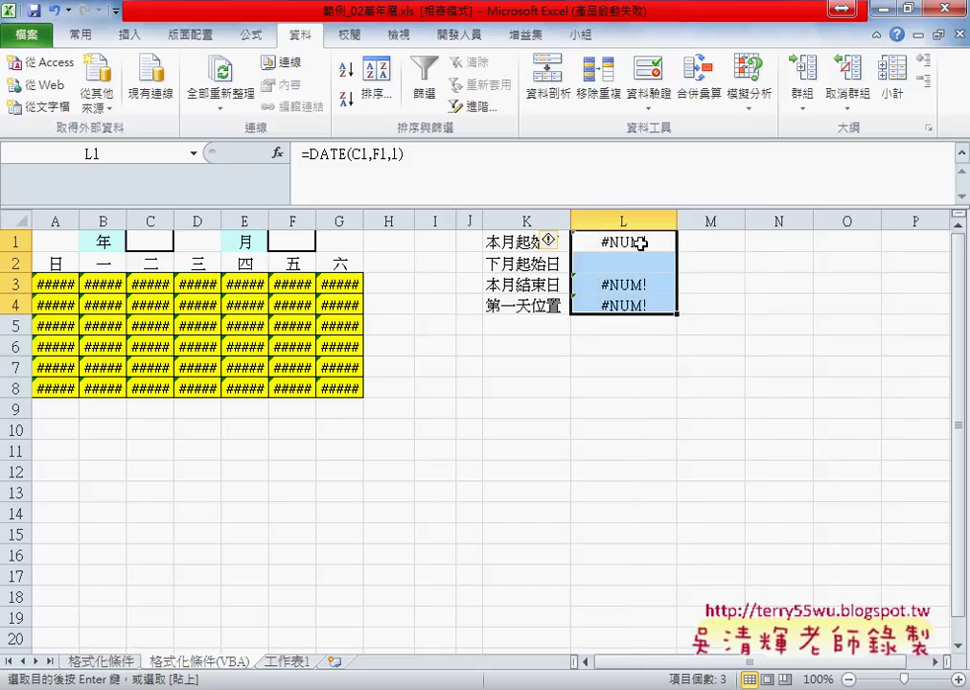
click(639, 242)
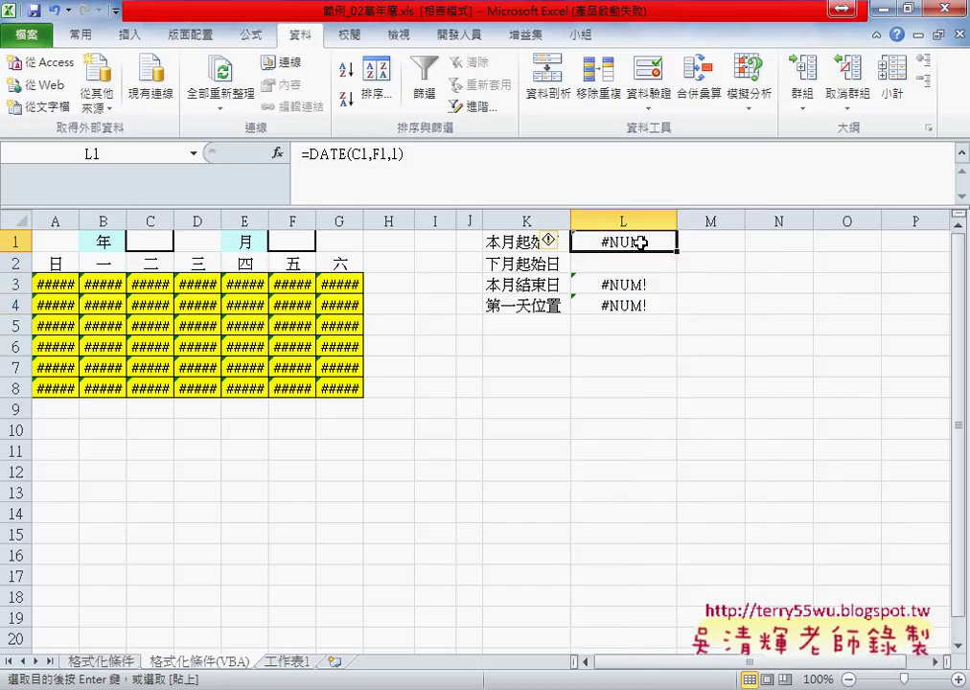
click(144, 242)
click(182, 242)
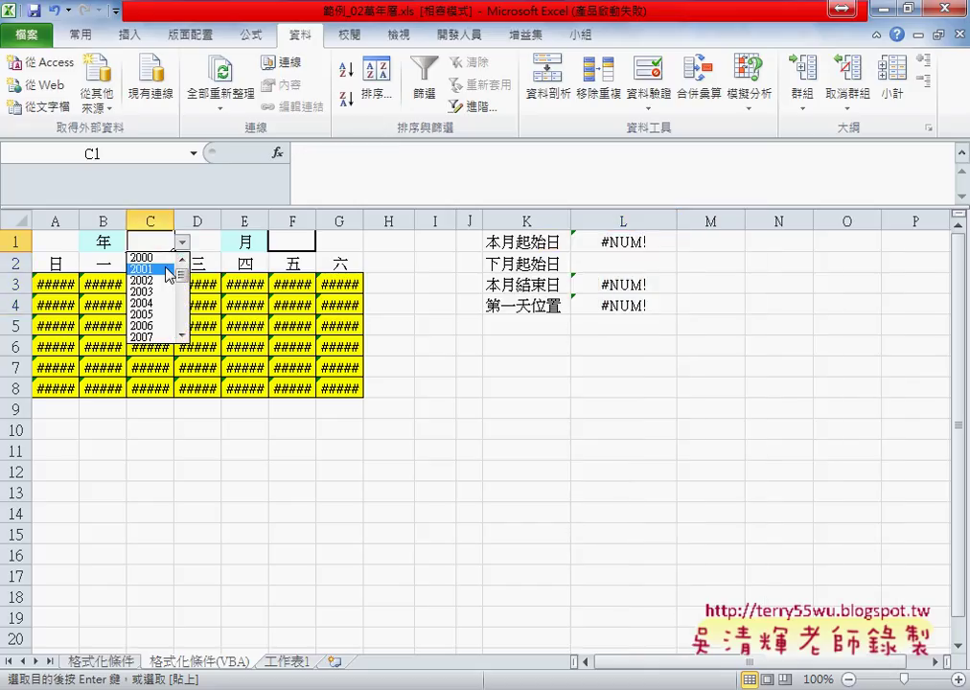
click(158, 280)
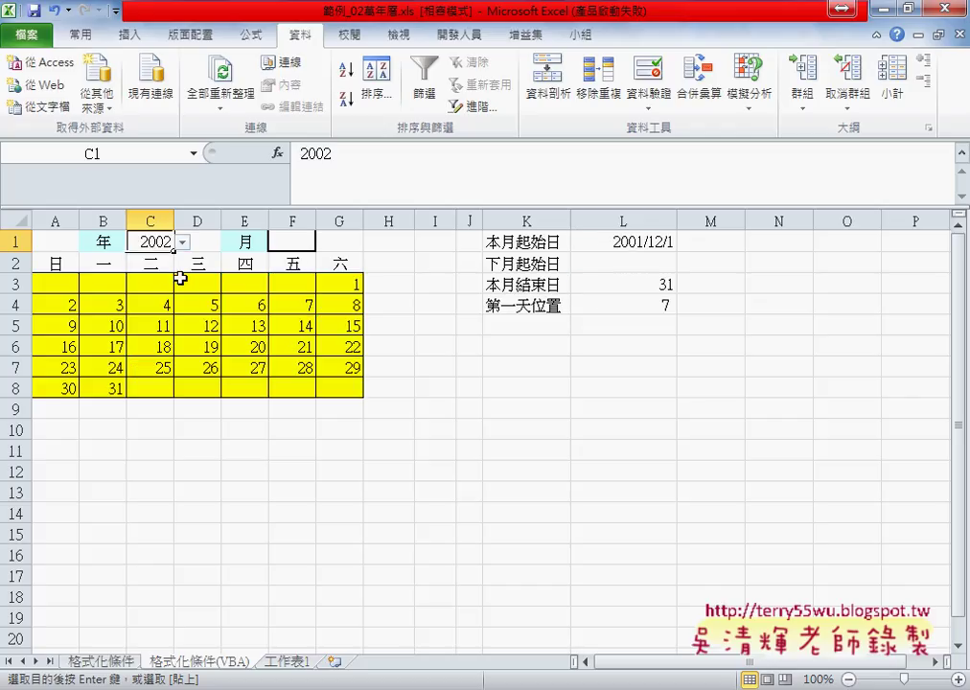
click(182, 243)
mouse_move(182, 277)
mouse_down()
mouse_move(184, 338)
mouse_move(184, 314)
mouse_up()
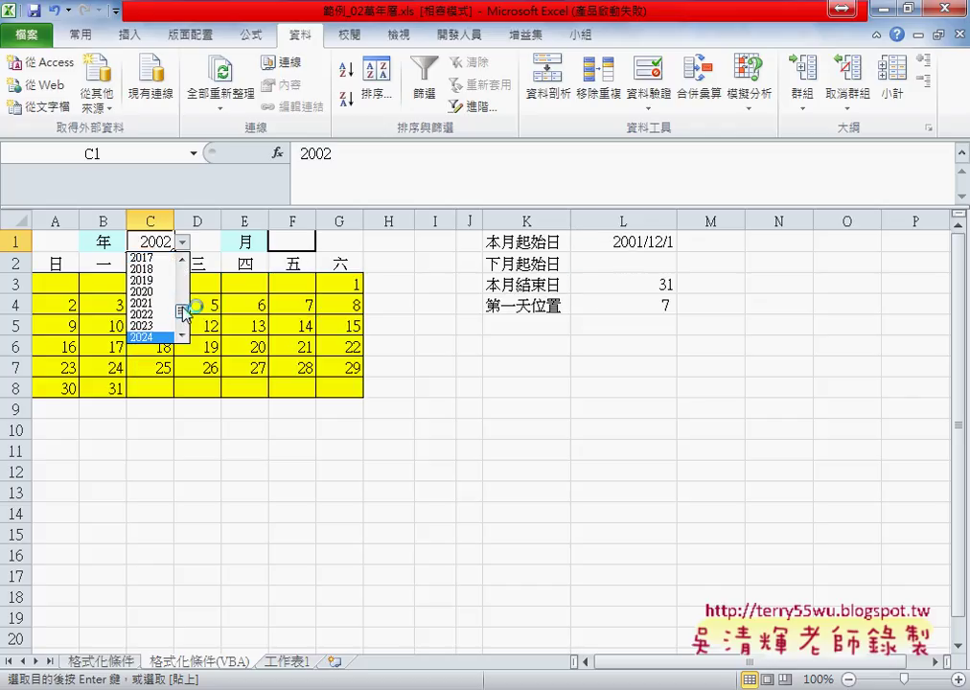
click(167, 258)
click(307, 242)
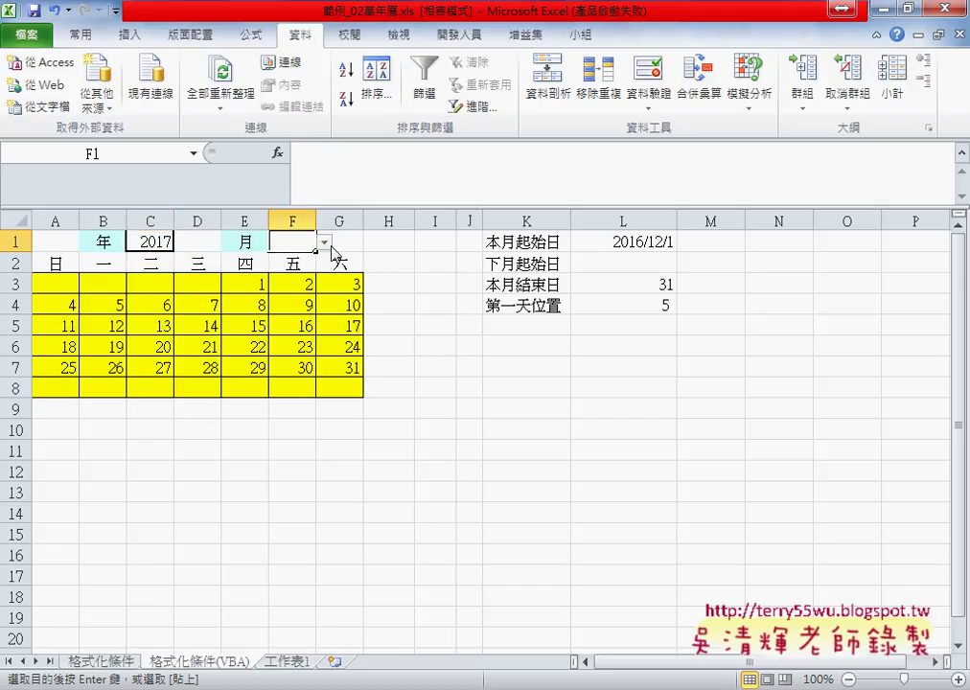
click(324, 243)
click(305, 303)
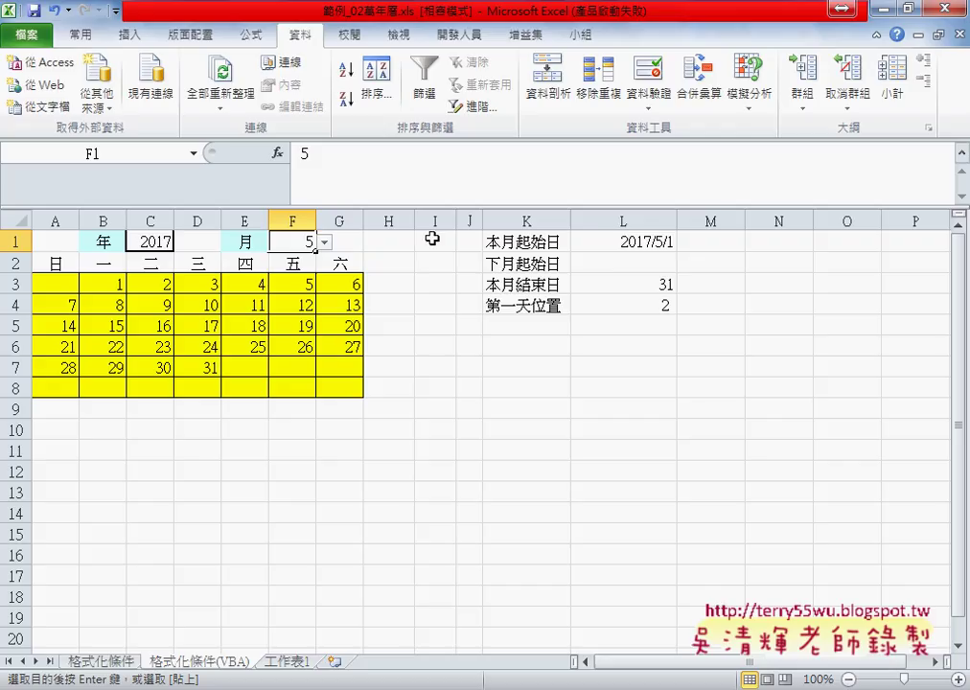
key(Delete)
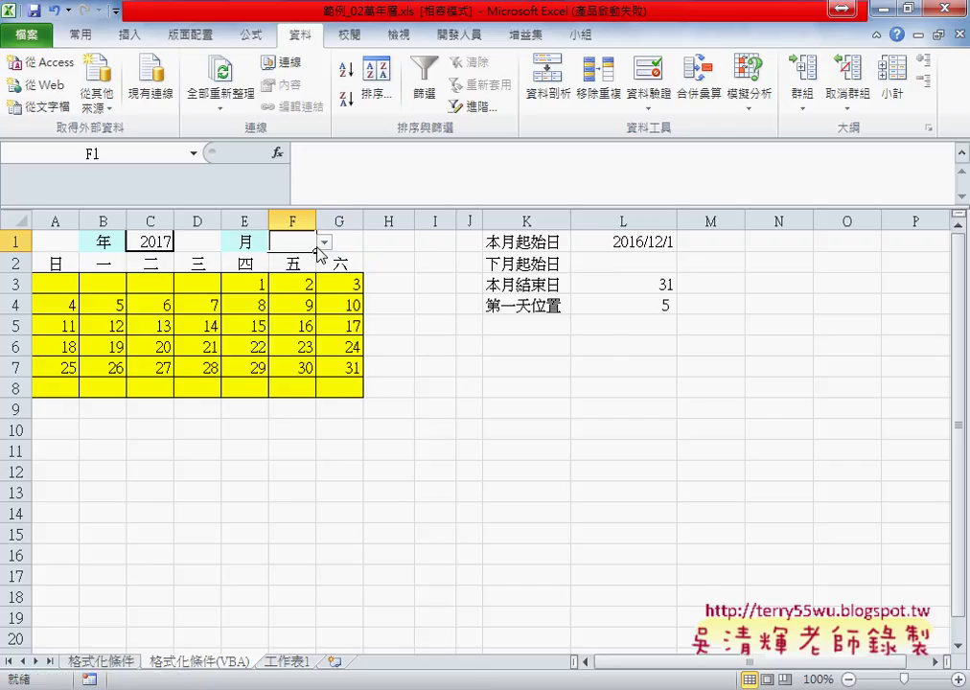
click(142, 243)
key(Delete)
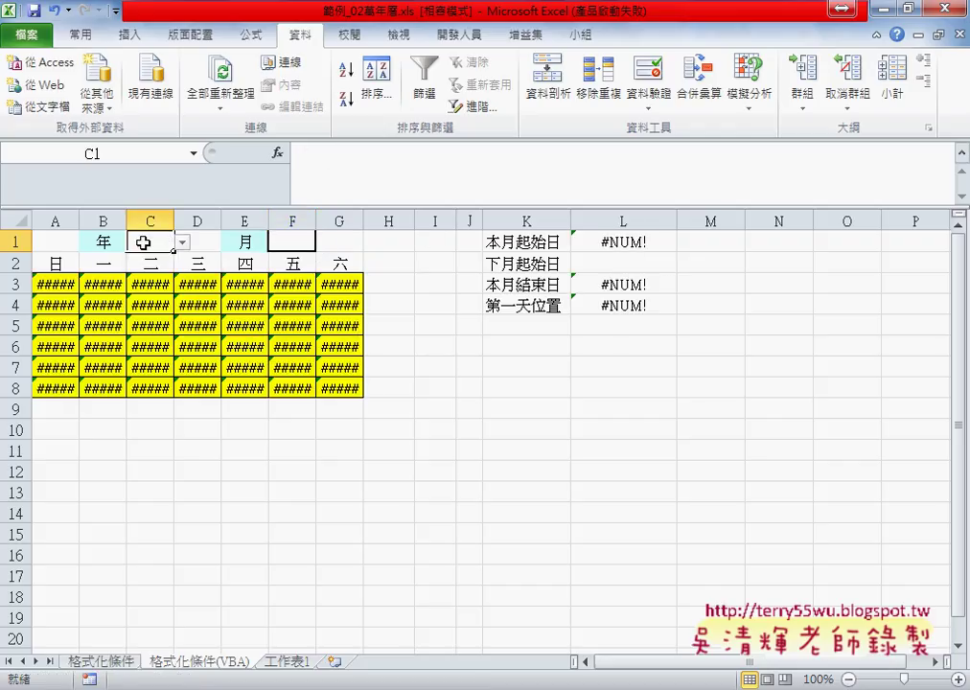
click(619, 241)
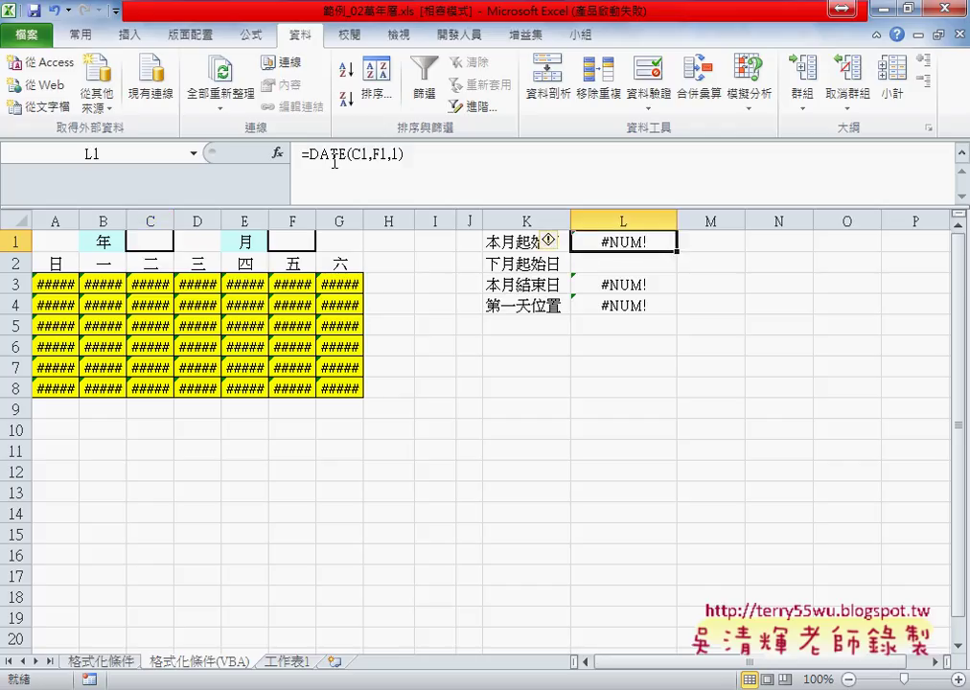
Step: Cut DATE(C1,F1,1) from L1's formula and insert an IF function in its place
drag(305, 153, 423, 153)
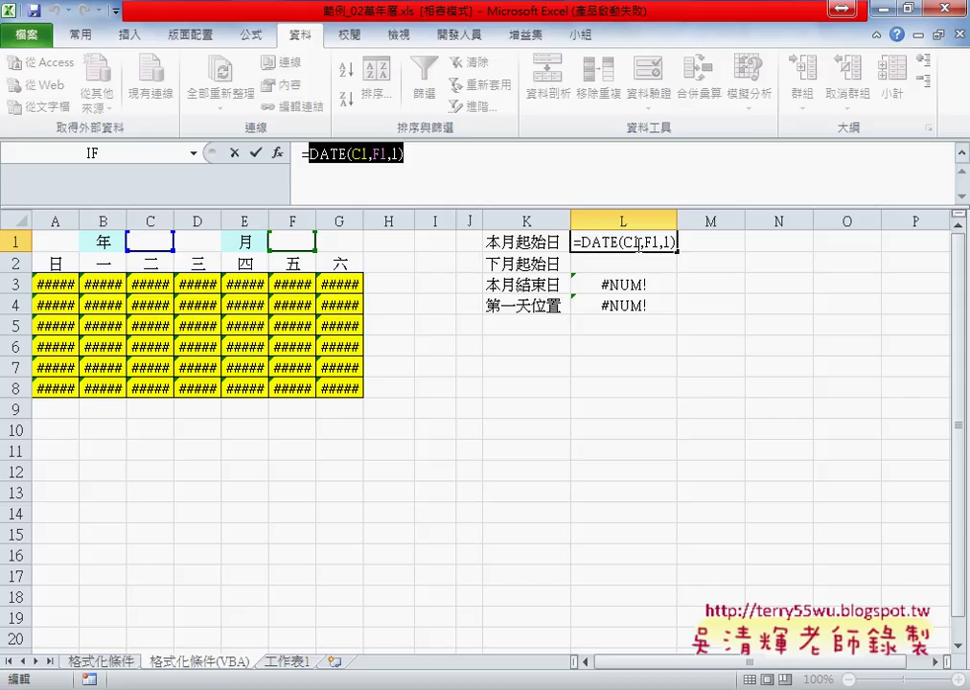
right_click(383, 156)
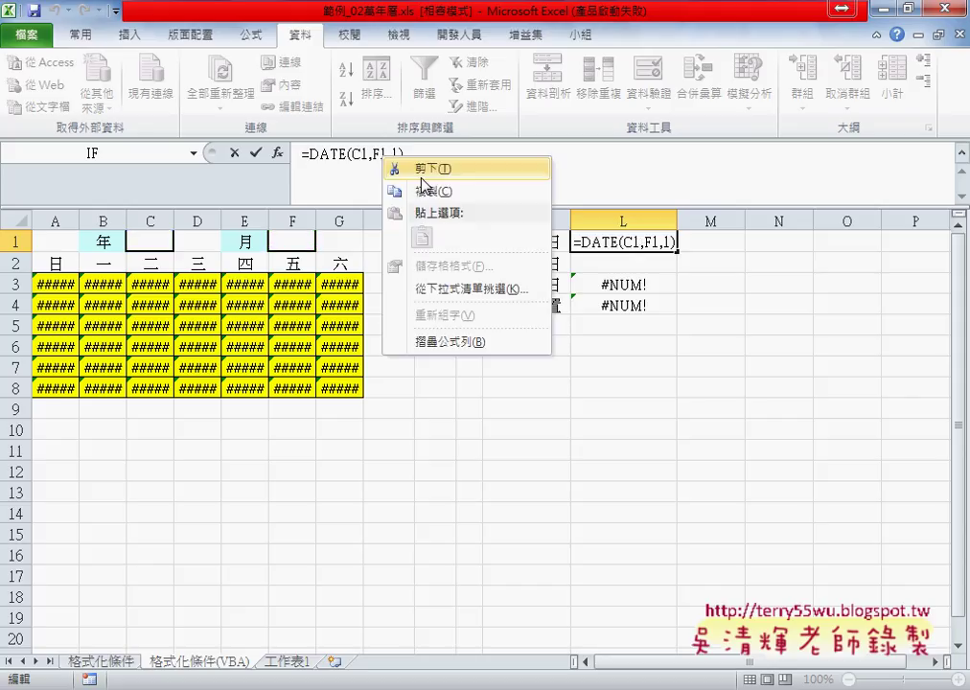
click(422, 168)
click(277, 152)
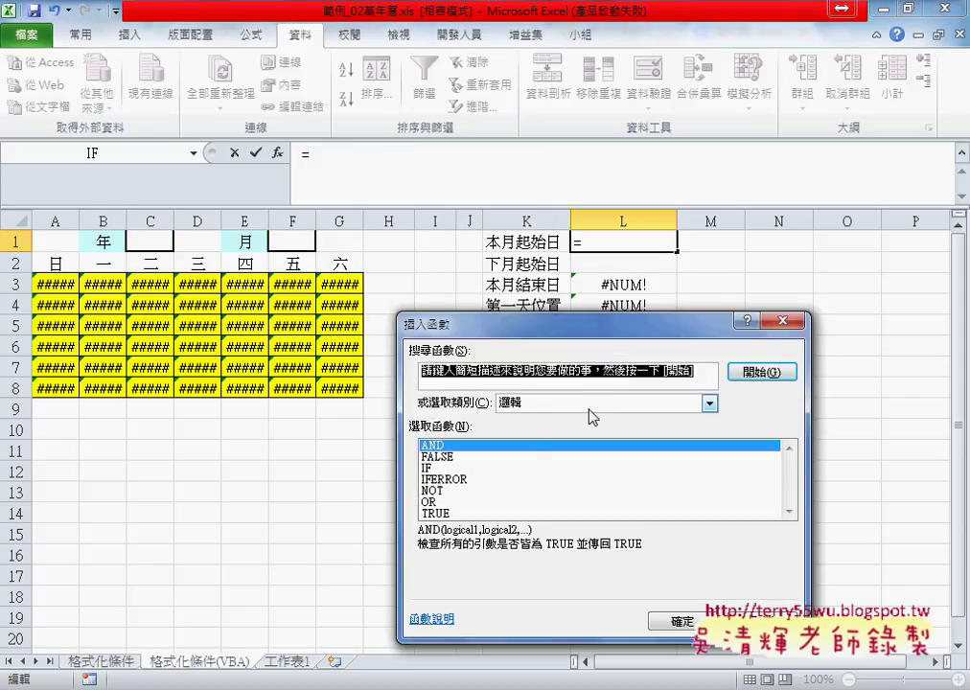
double_click(434, 469)
Step: Fill the IF arguments as DATE(C1,F1,1)="", "", and DATE(C1,F1,1), then confirm
right_click(493, 405)
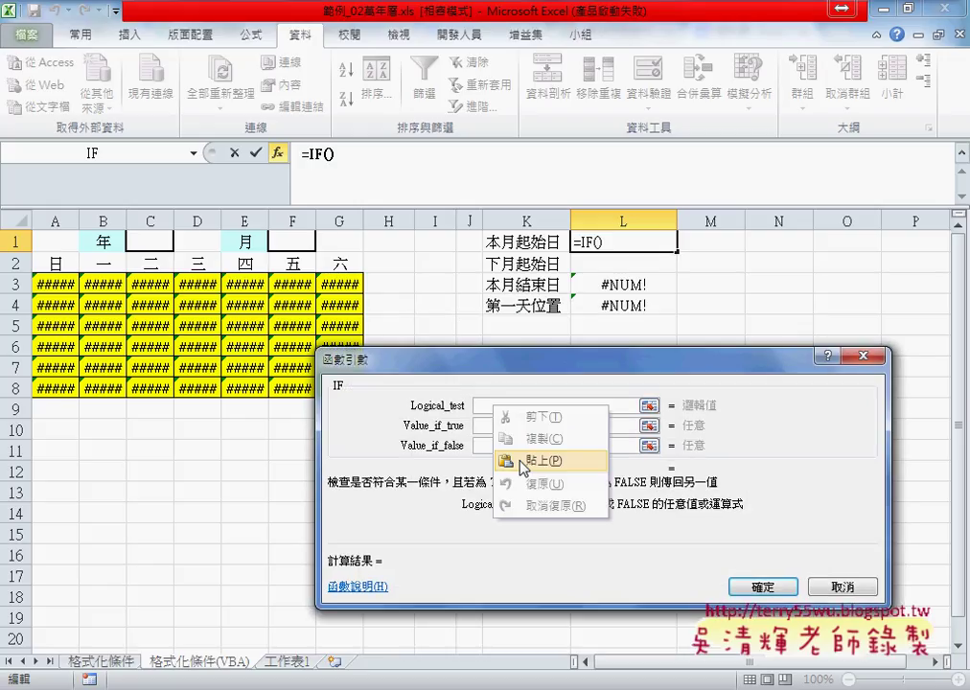
click(527, 464)
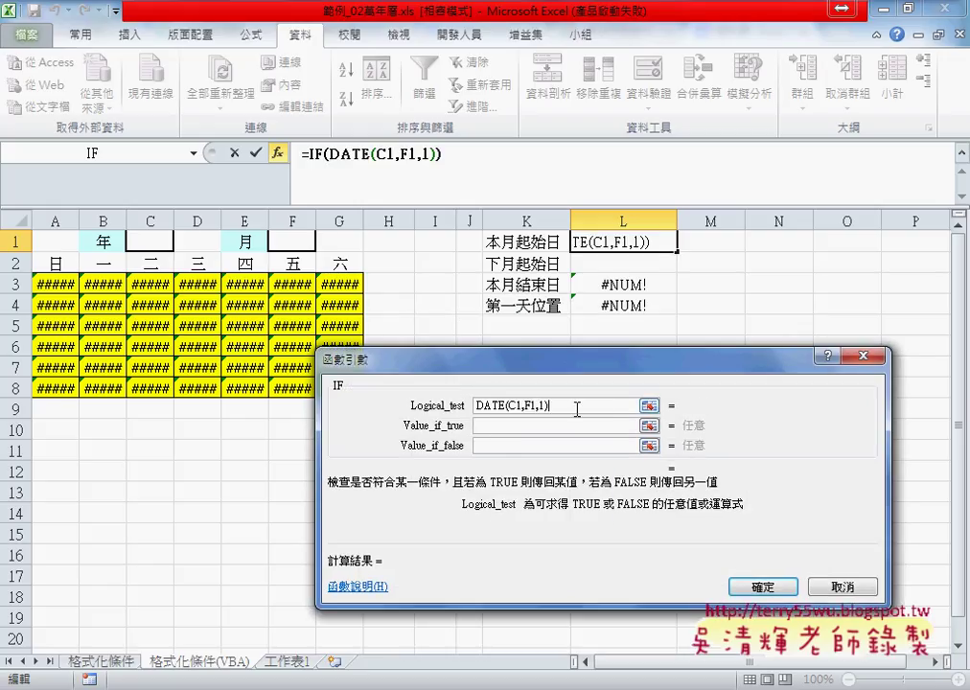
text(="")
click(561, 423)
text("")
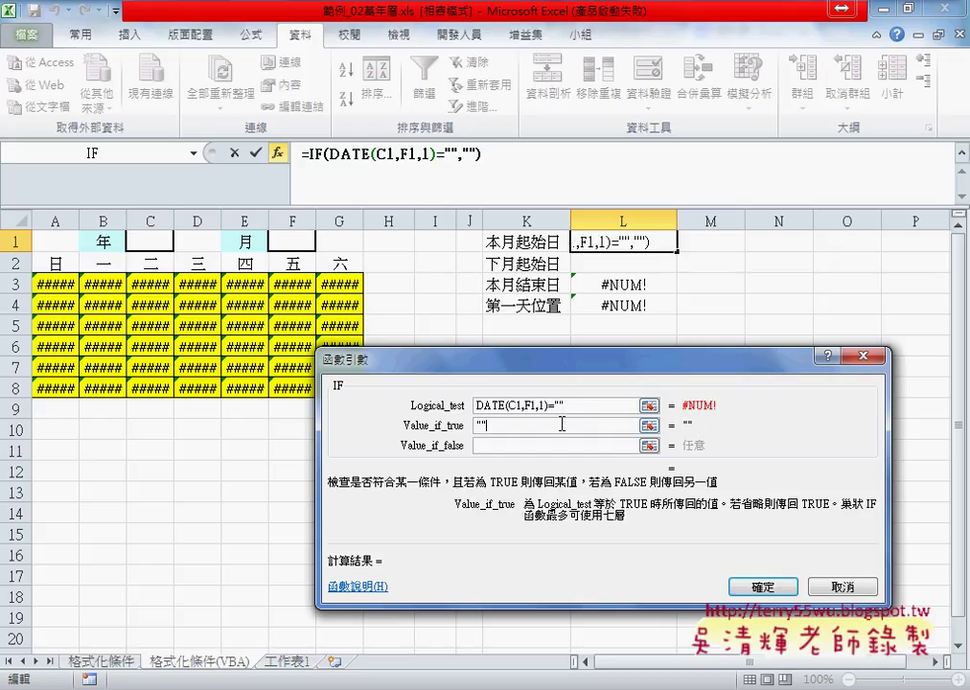
click(503, 446)
right_click(502, 446)
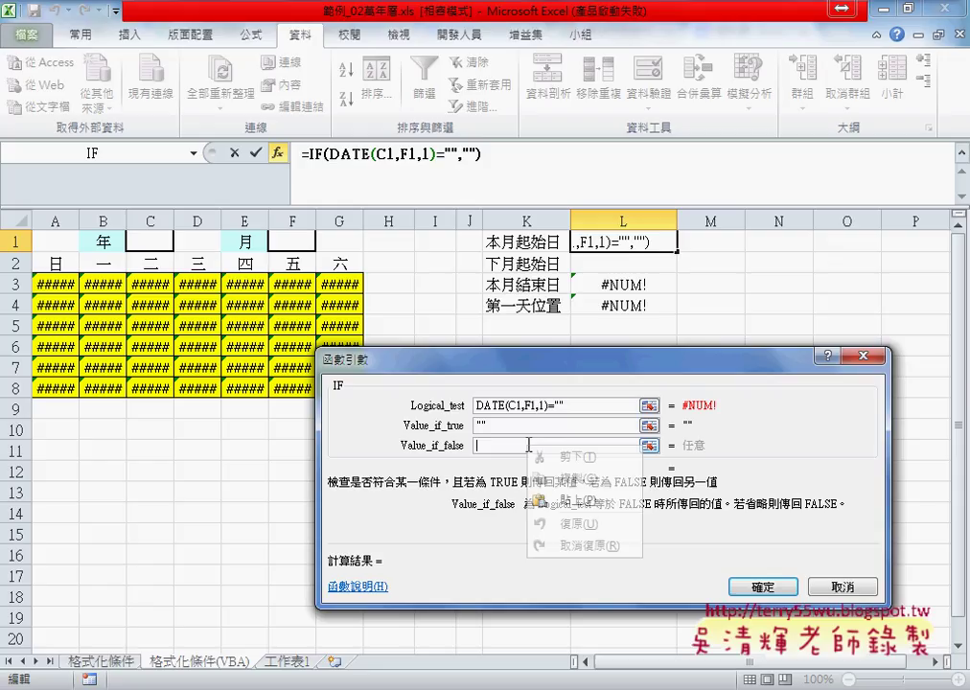
click(563, 512)
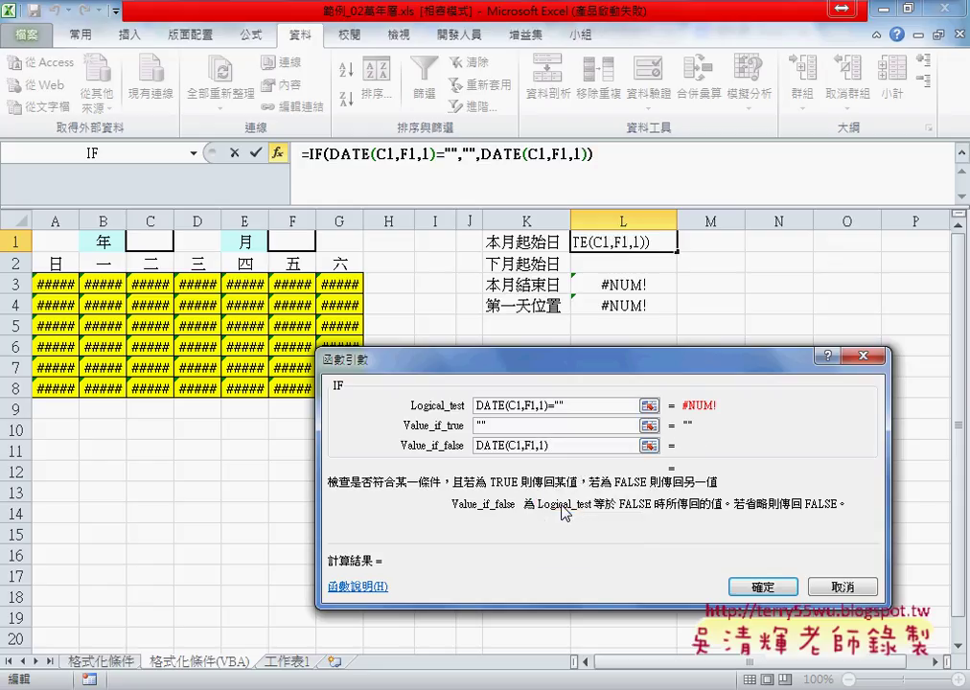
click(754, 585)
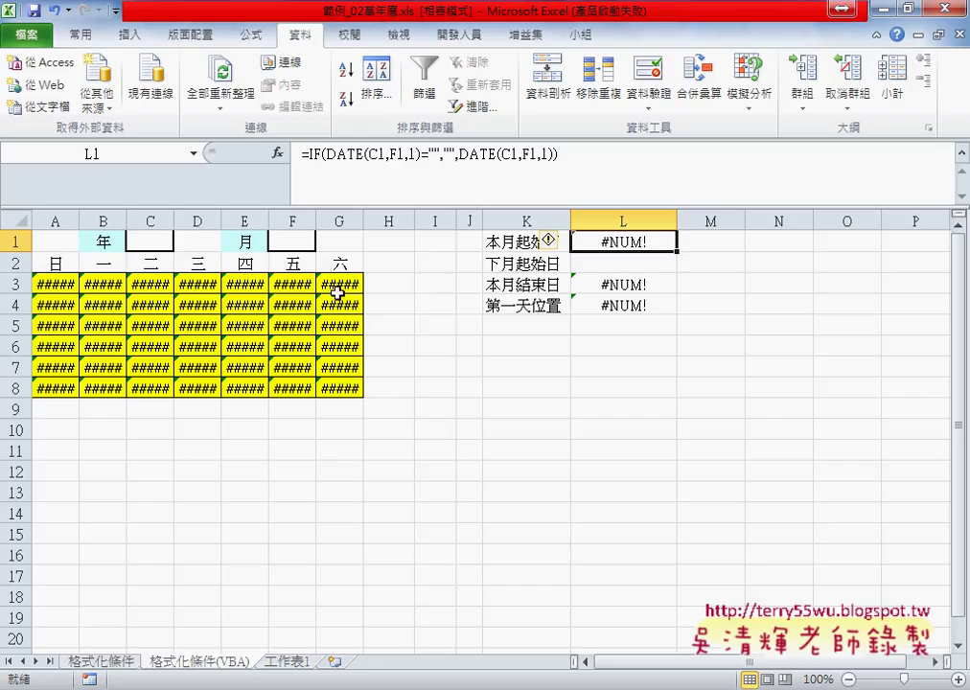
Step: Undo the IF formula change in the start-of-month cell L1
mouse_move(339, 284)
click(150, 239)
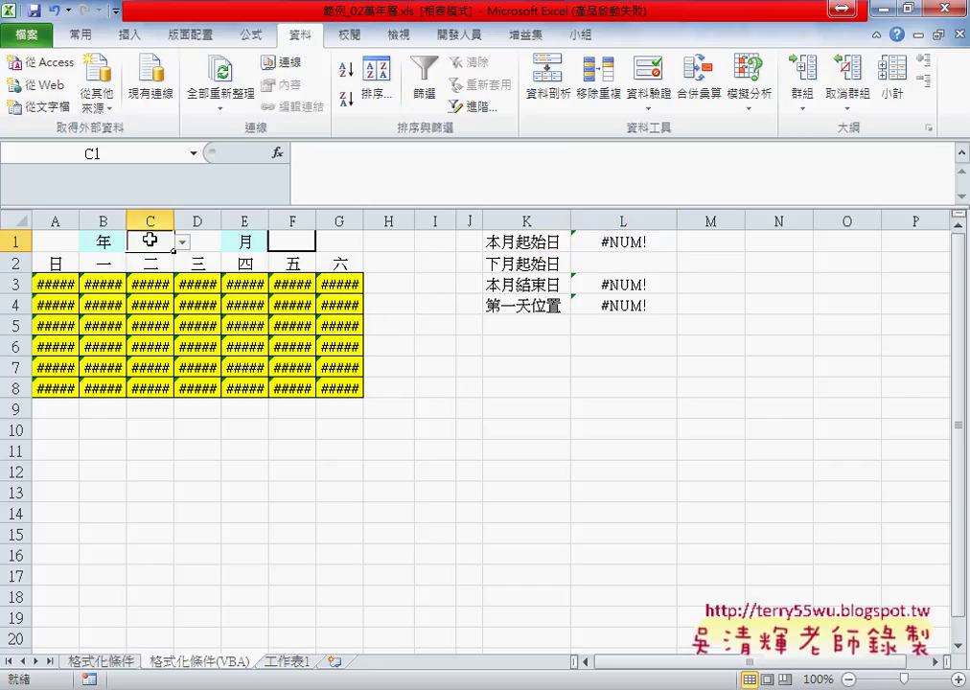
click(627, 240)
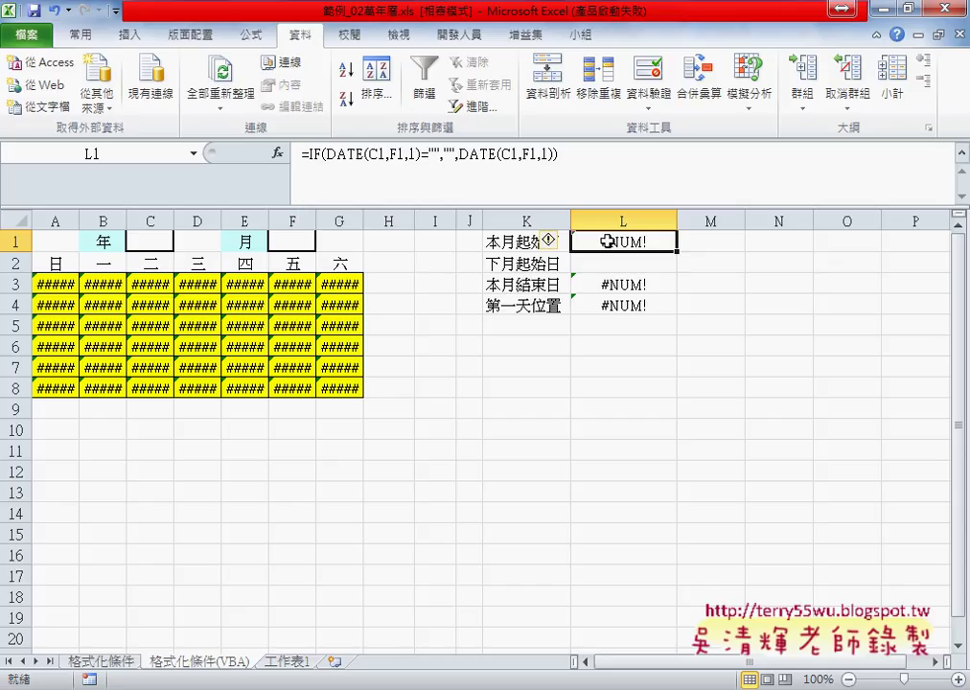
key(ctrl+z)
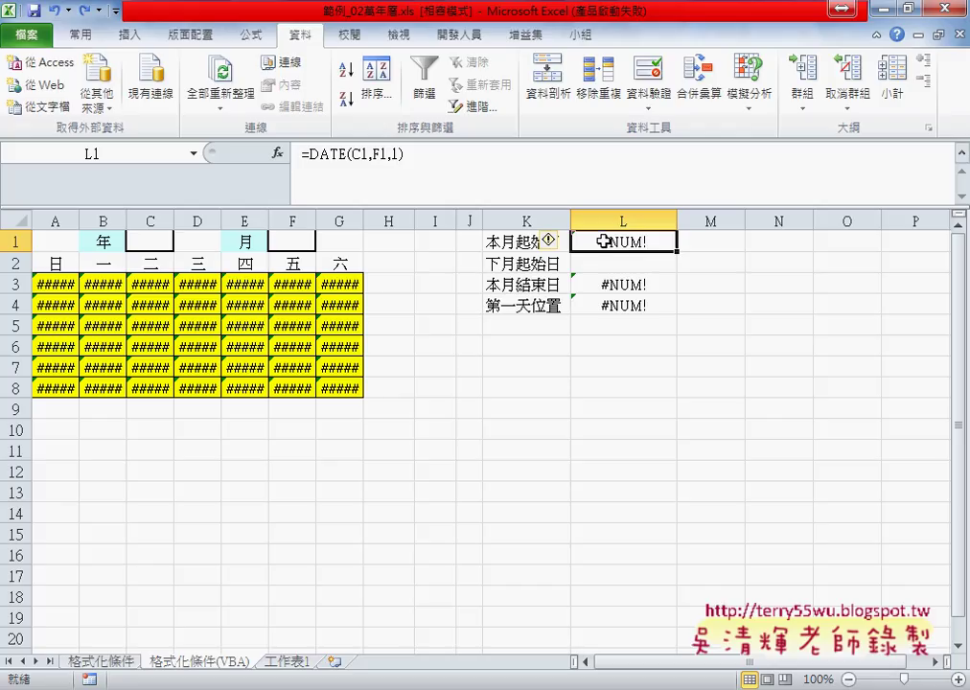
Step: Cut DATE(C1,F1,1) from L1's formula and insert an IFERROR function in its place
drag(310, 153, 427, 154)
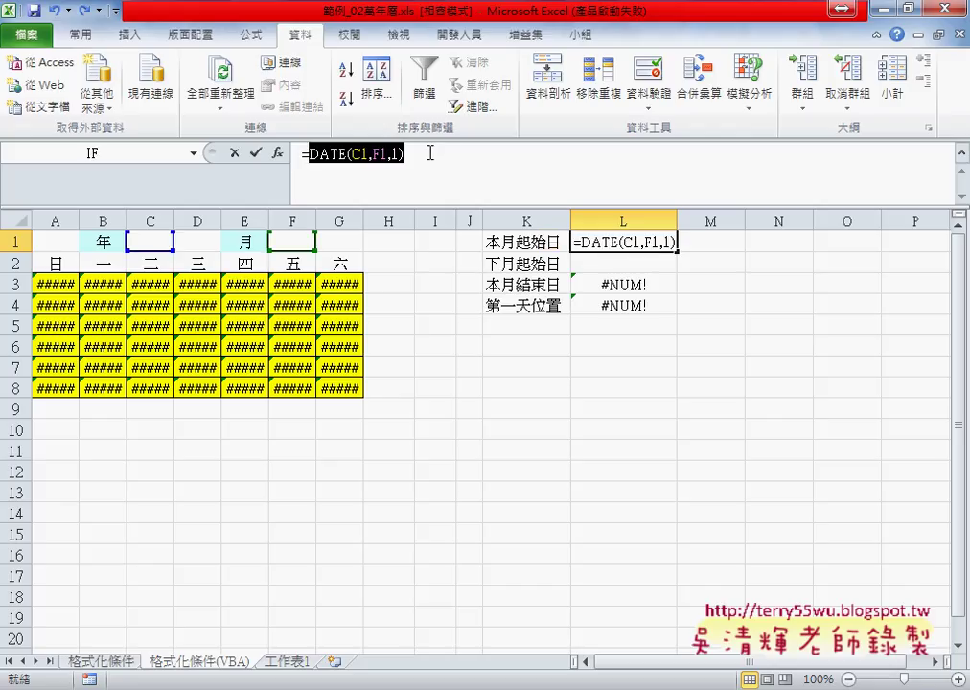
right_click(377, 156)
click(433, 169)
click(277, 152)
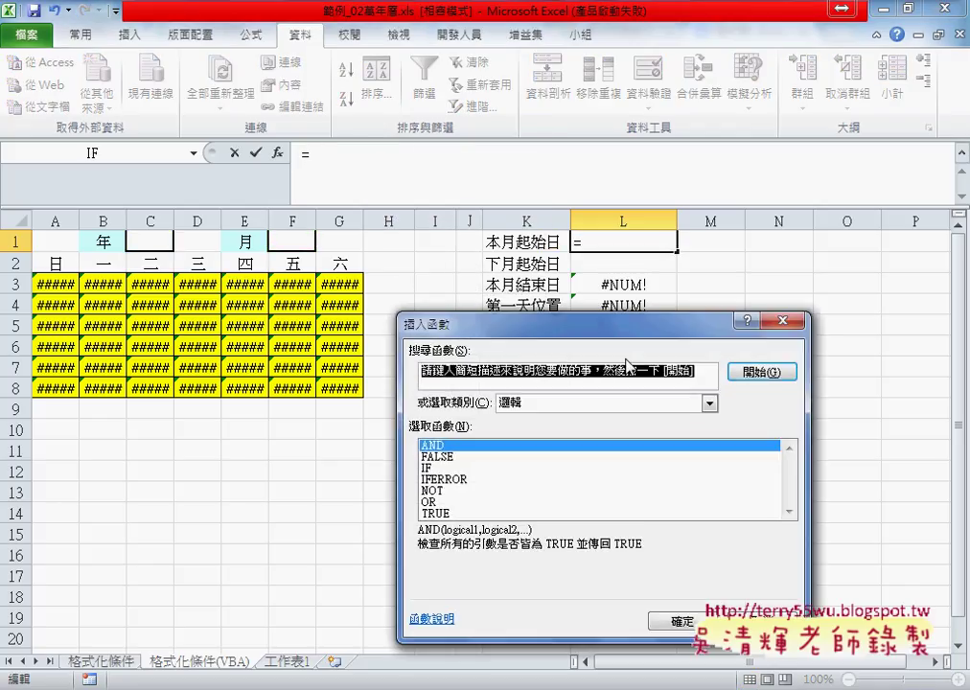
drag(613, 321, 614, 313)
click(451, 471)
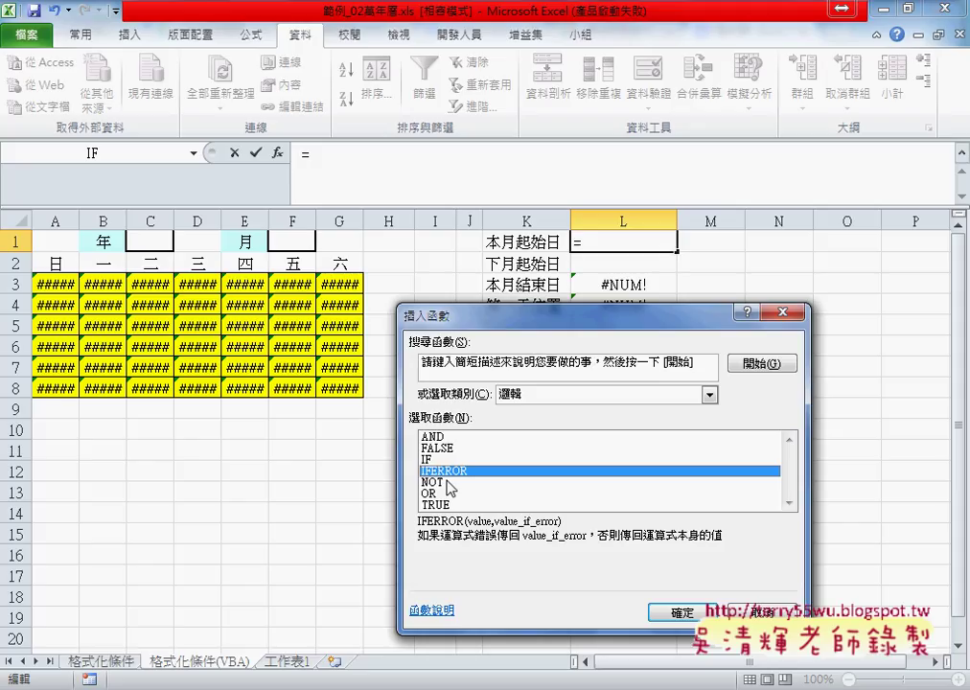
double_click(451, 471)
Step: Set IFERROR's Value to DATE(C1,F1,1) and Value_if_error to "", then confirm
right_click(471, 411)
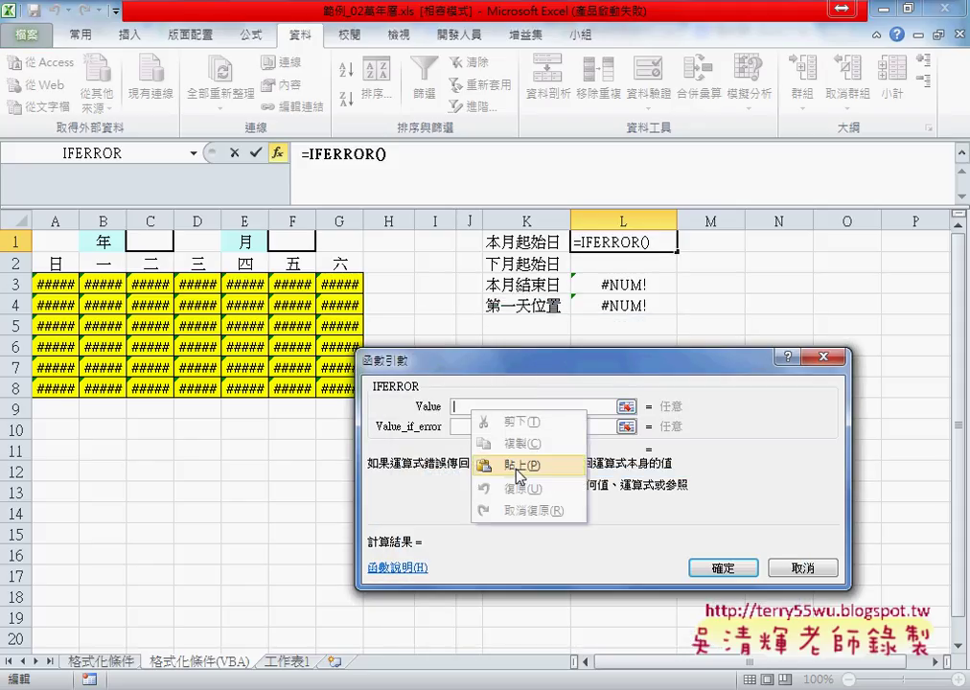
click(521, 465)
click(505, 426)
text("")
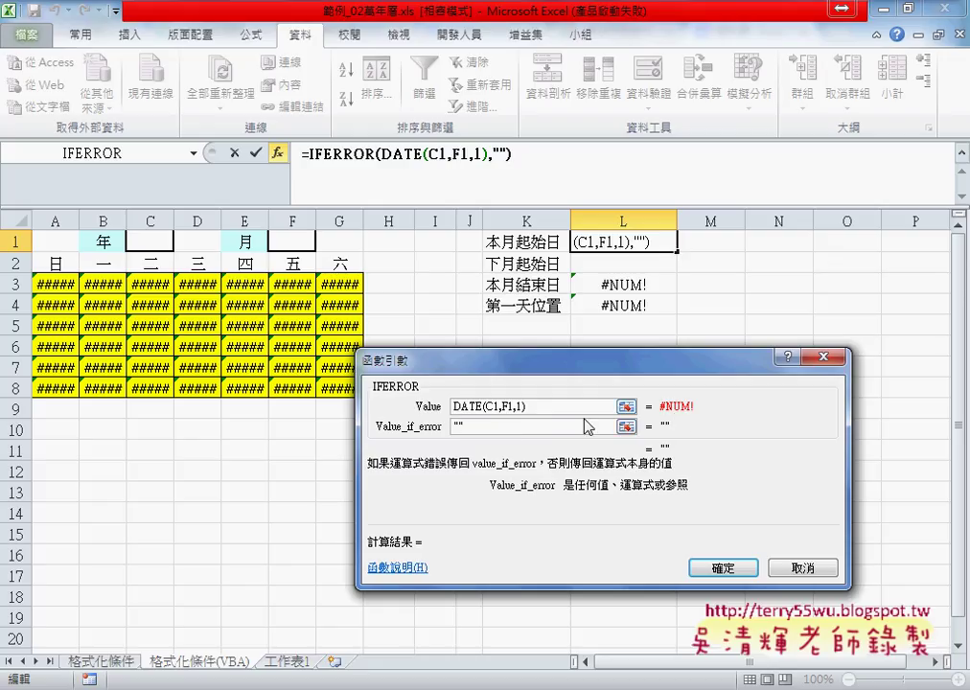
click(729, 570)
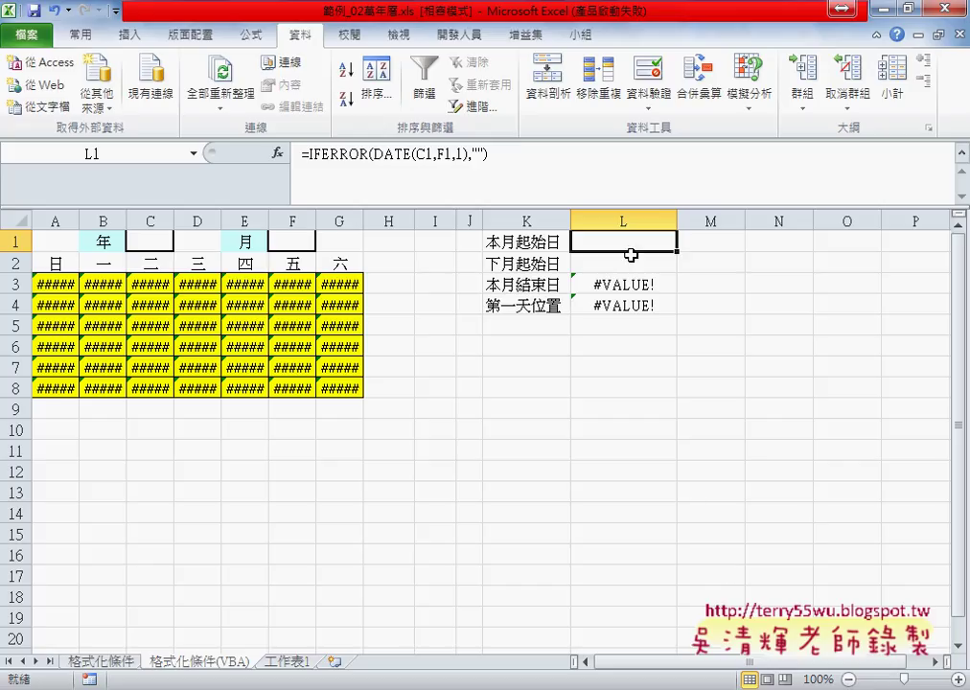
Step: Change L3 to =IFERROR(DAY(EOMONTH(L1,0)),"") so it shows blank instead of #VALUE!
click(640, 290)
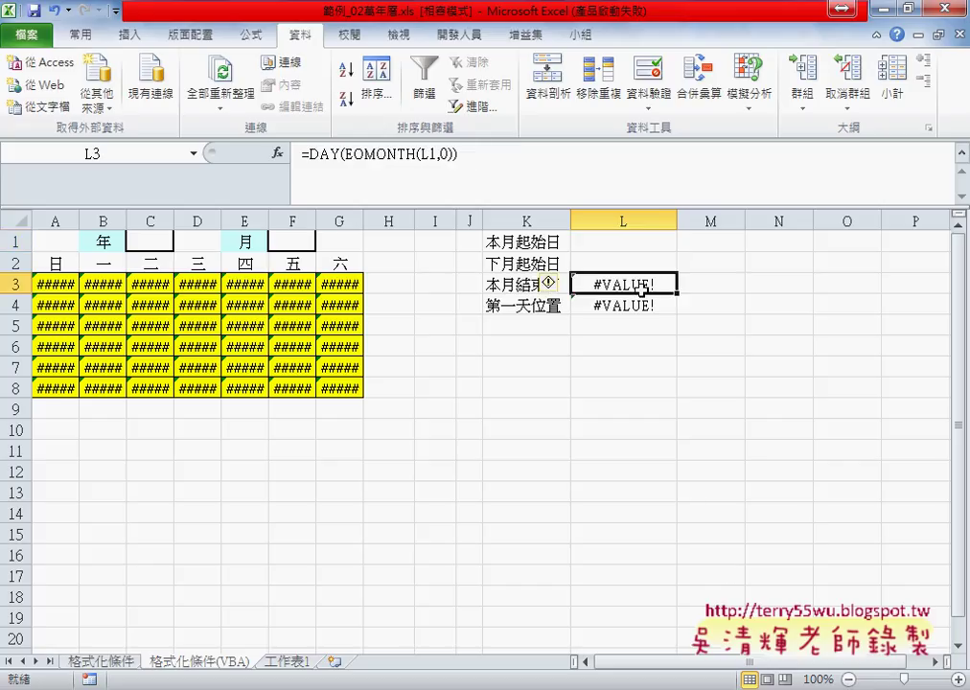
drag(308, 154, 458, 155)
right_click(439, 155)
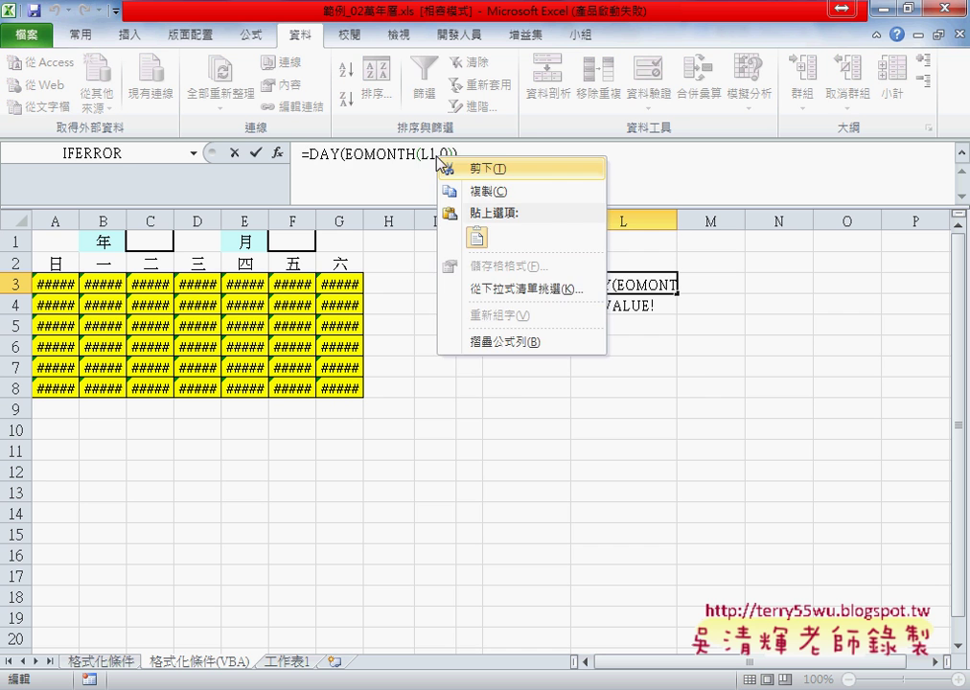
click(462, 167)
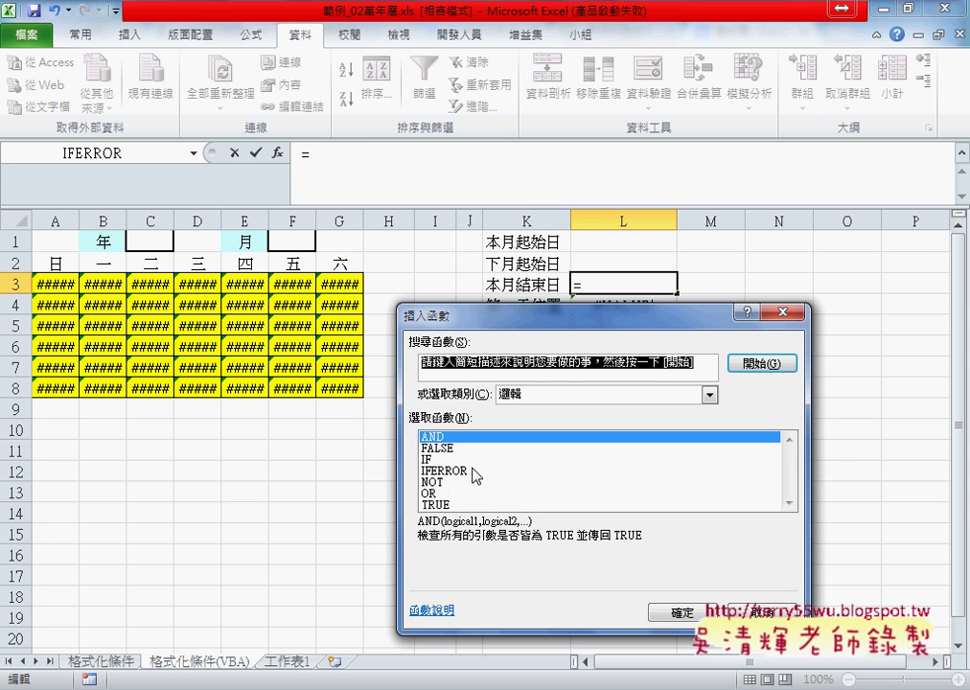
double_click(443, 471)
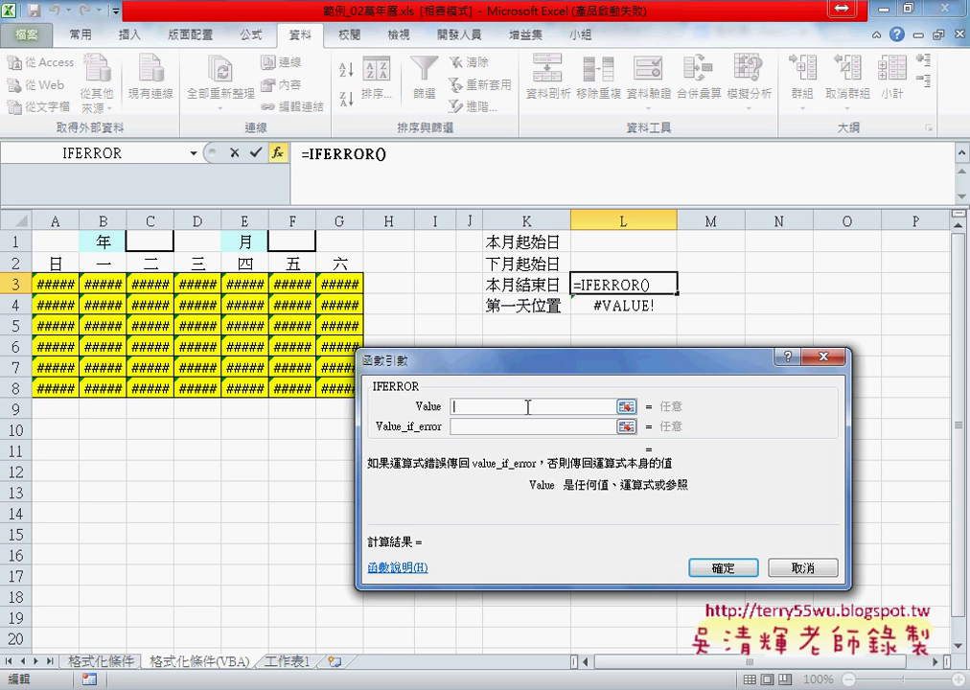
right_click(527, 406)
click(570, 463)
click(487, 427)
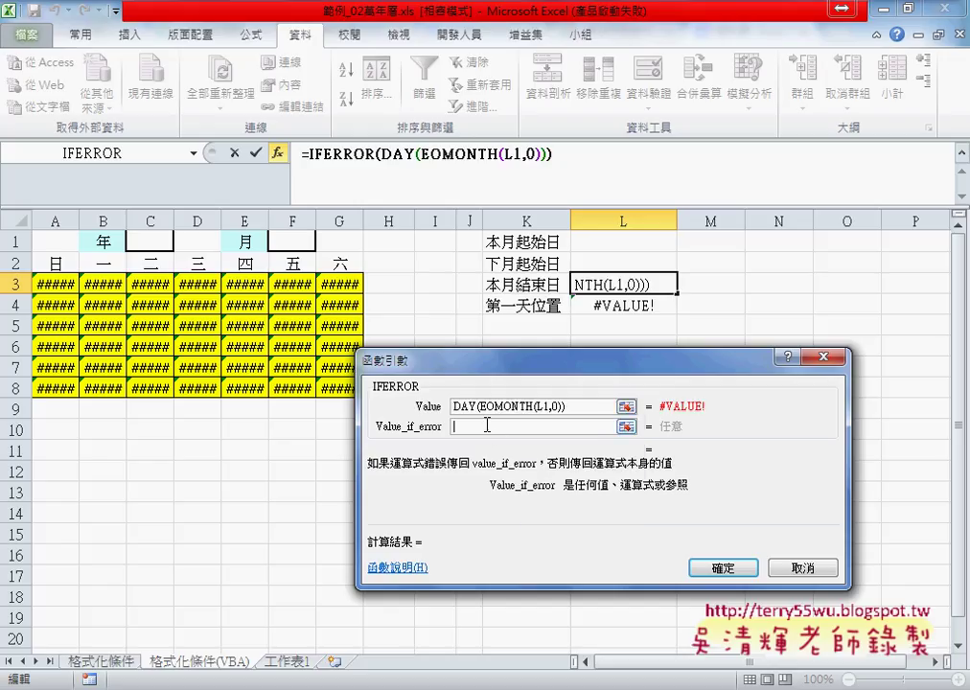
text("")
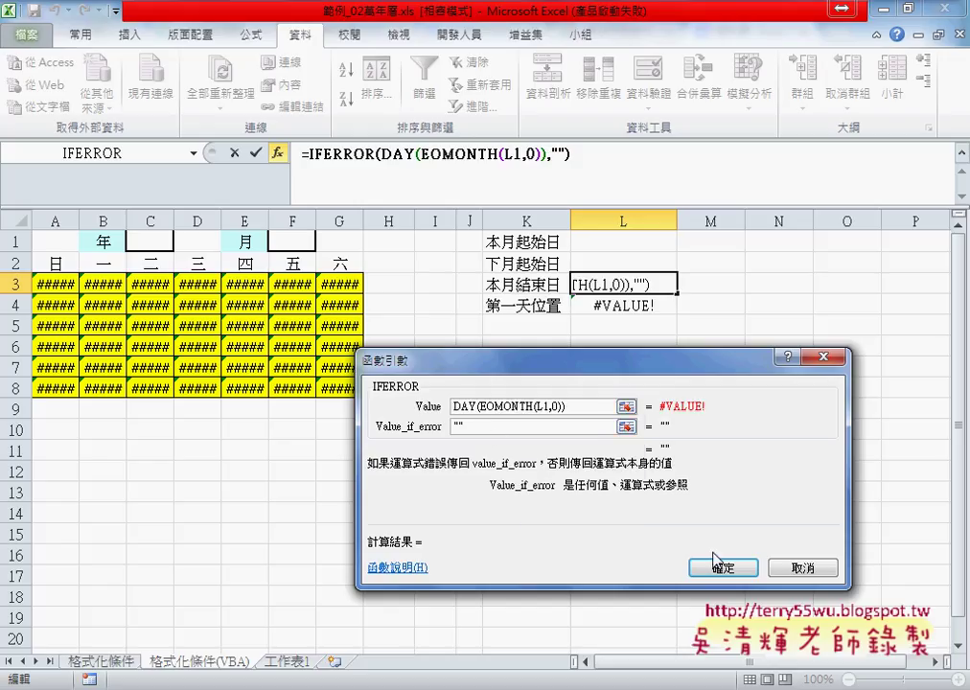
click(726, 567)
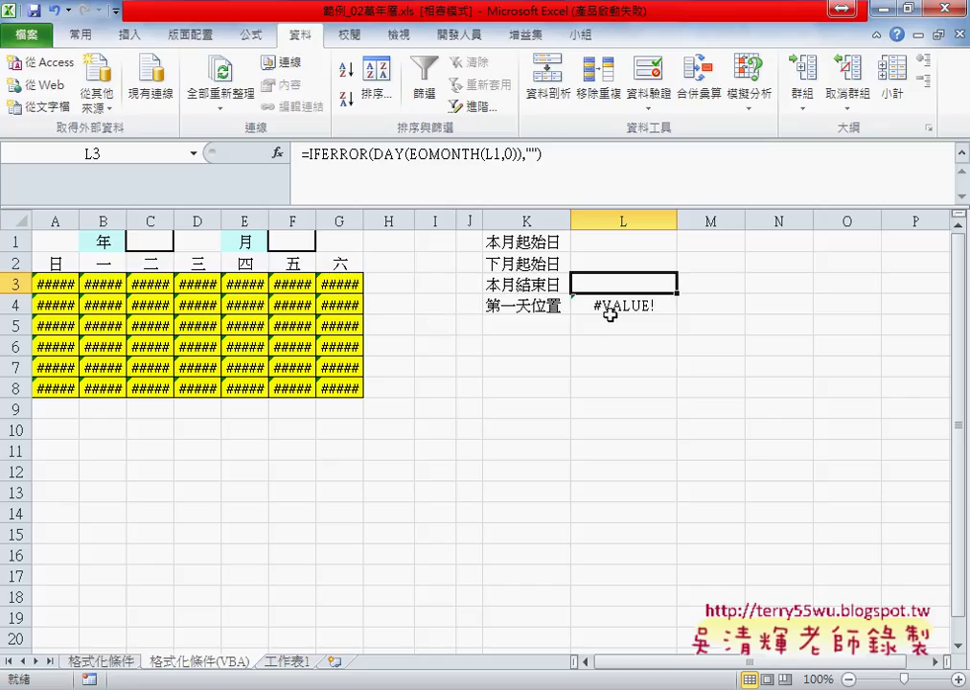
click(608, 306)
Step: Change L4 to =IFERROR(WEEKDAY(L1),"") so errors show as blank
click(330, 165)
drag(408, 155, 310, 154)
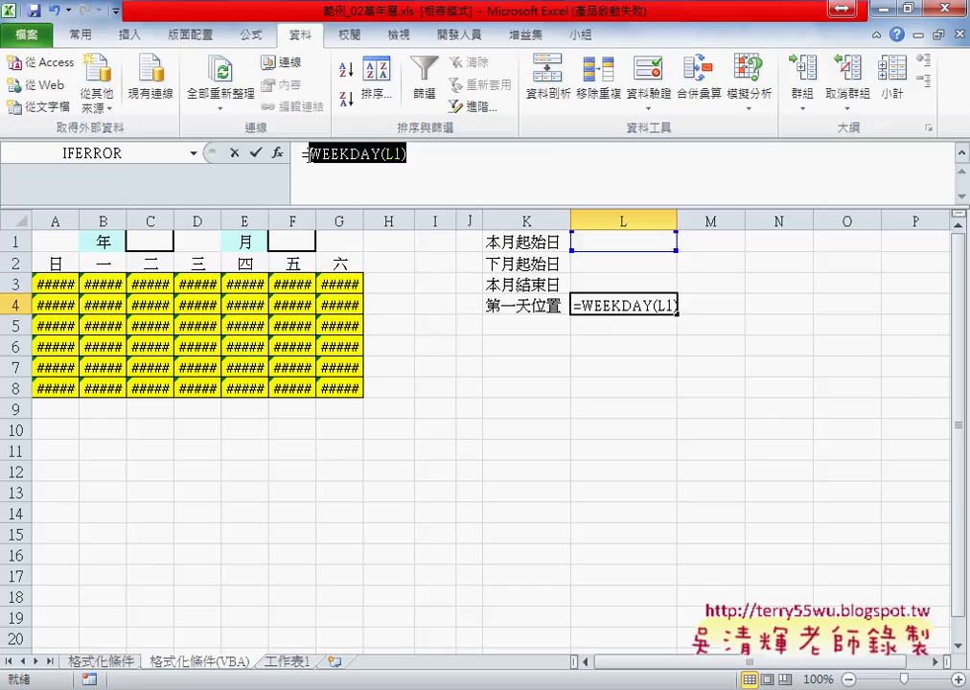
right_click(322, 153)
click(360, 165)
click(278, 154)
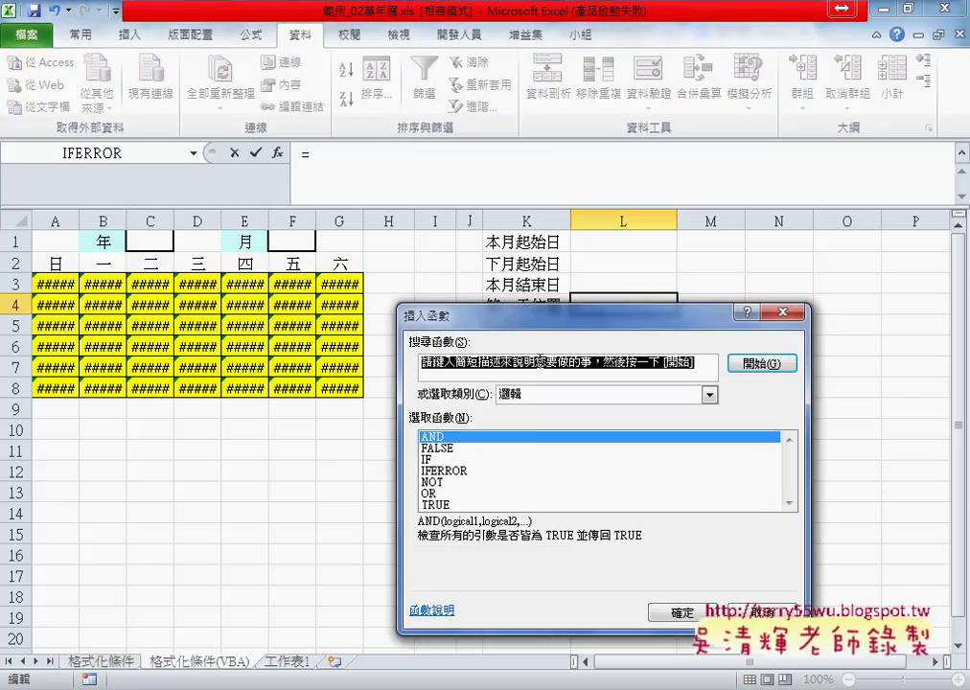
double_click(459, 471)
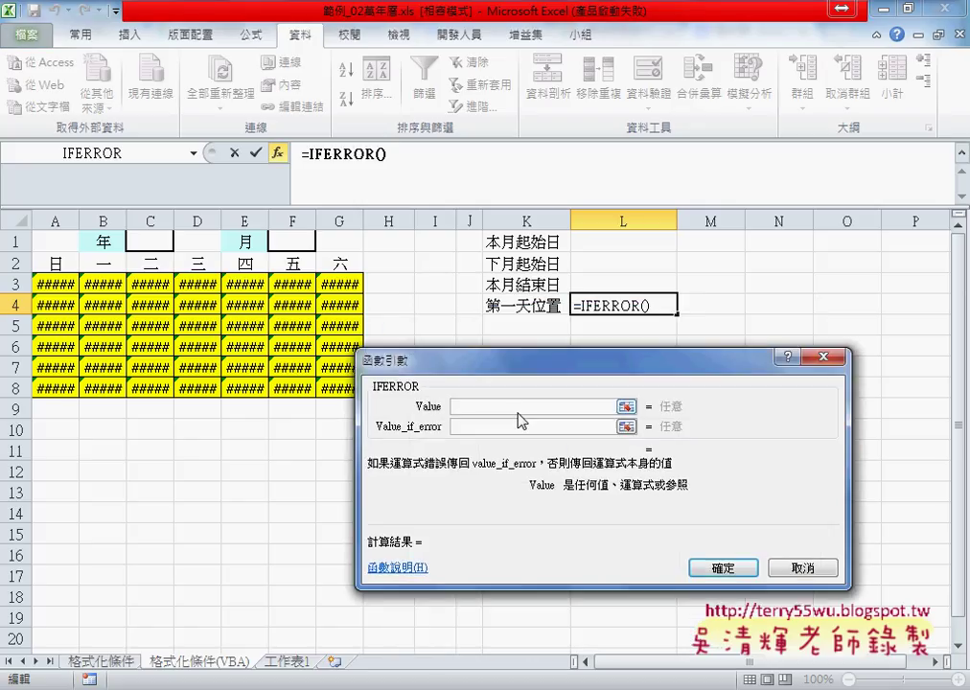
right_click(506, 405)
click(554, 525)
click(505, 427)
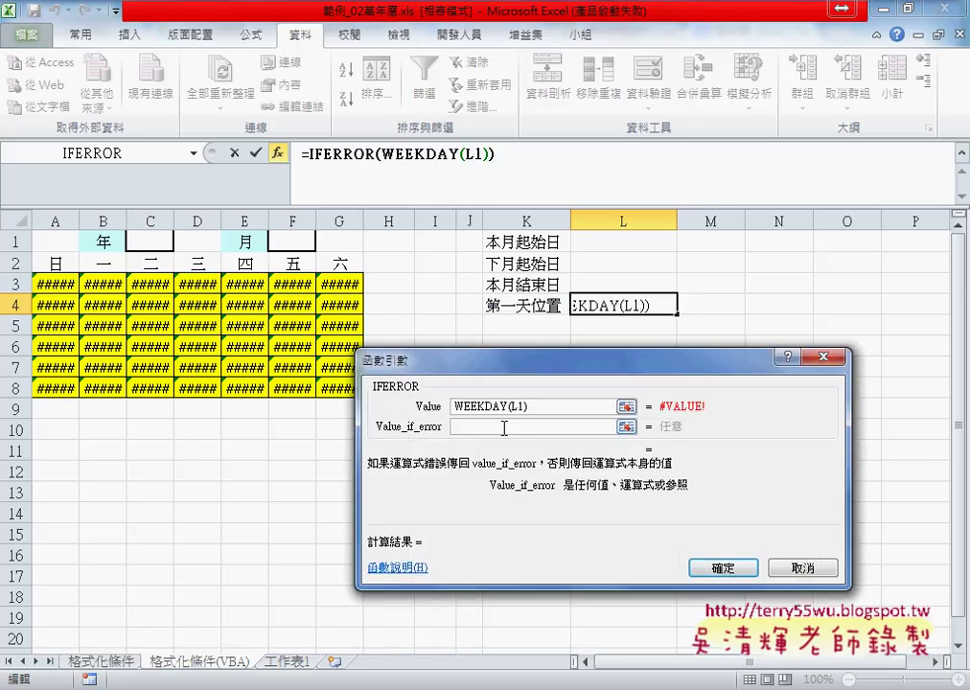
text("")
click(738, 572)
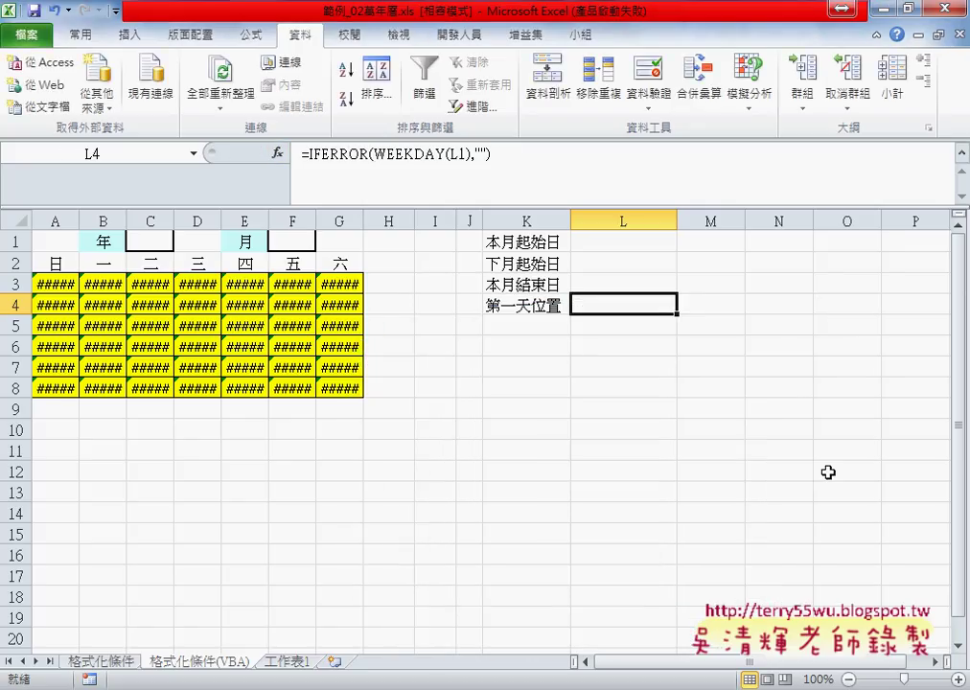
Step: Clear the ##### contents from the calendar grid A3:G8
click(828, 471)
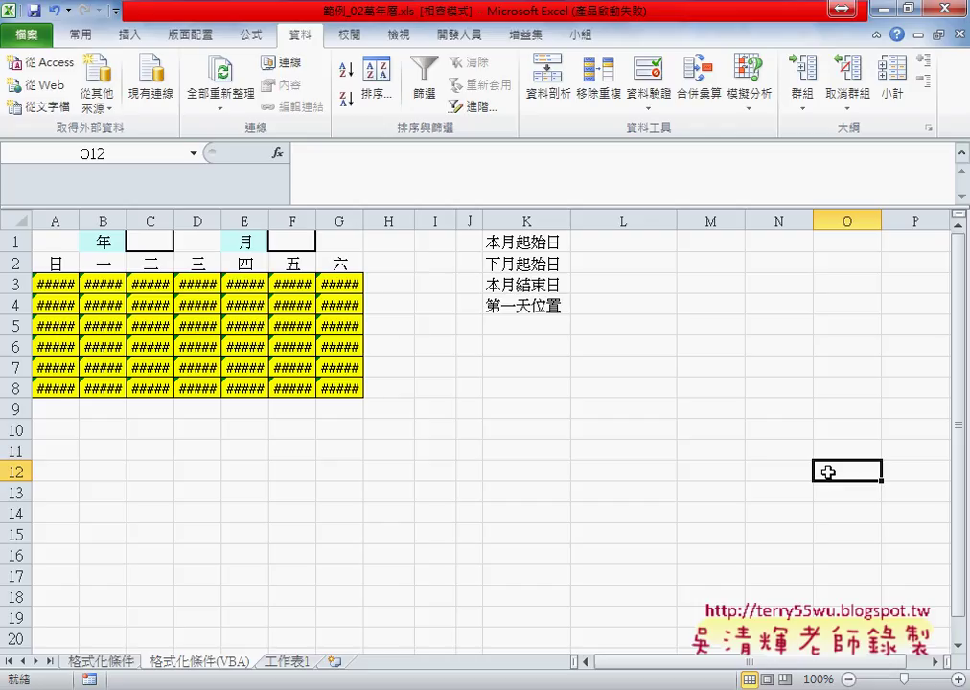
drag(57, 284, 334, 384)
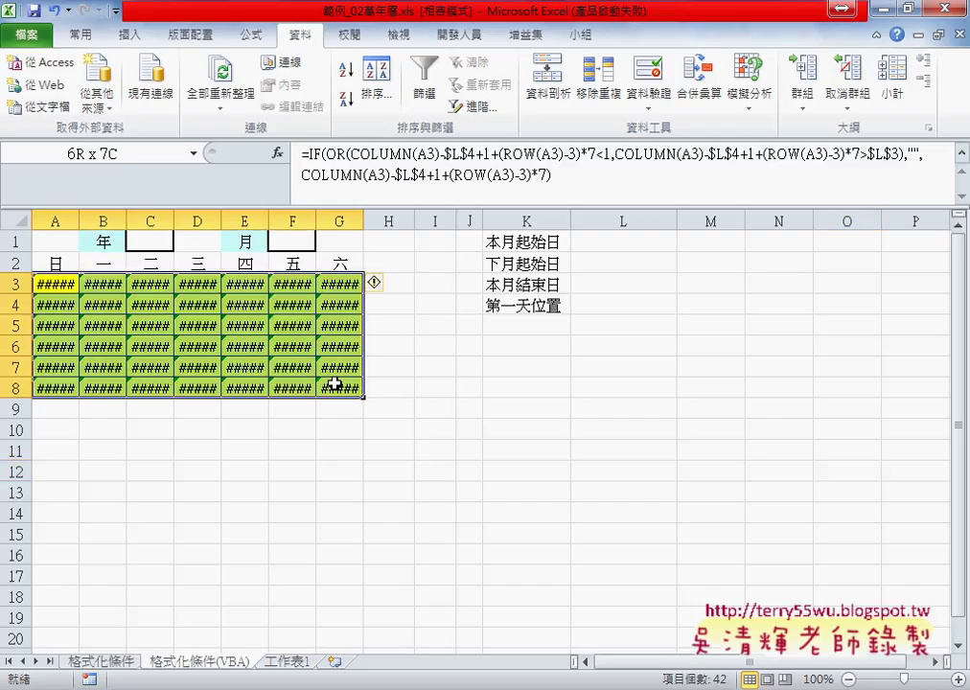
key(Delete)
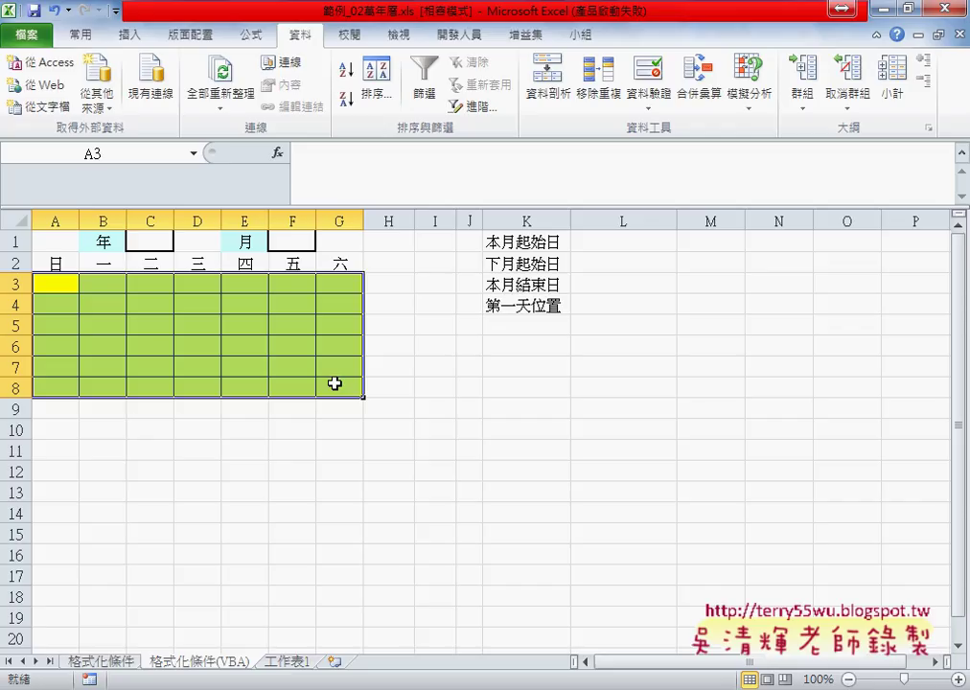
click(543, 431)
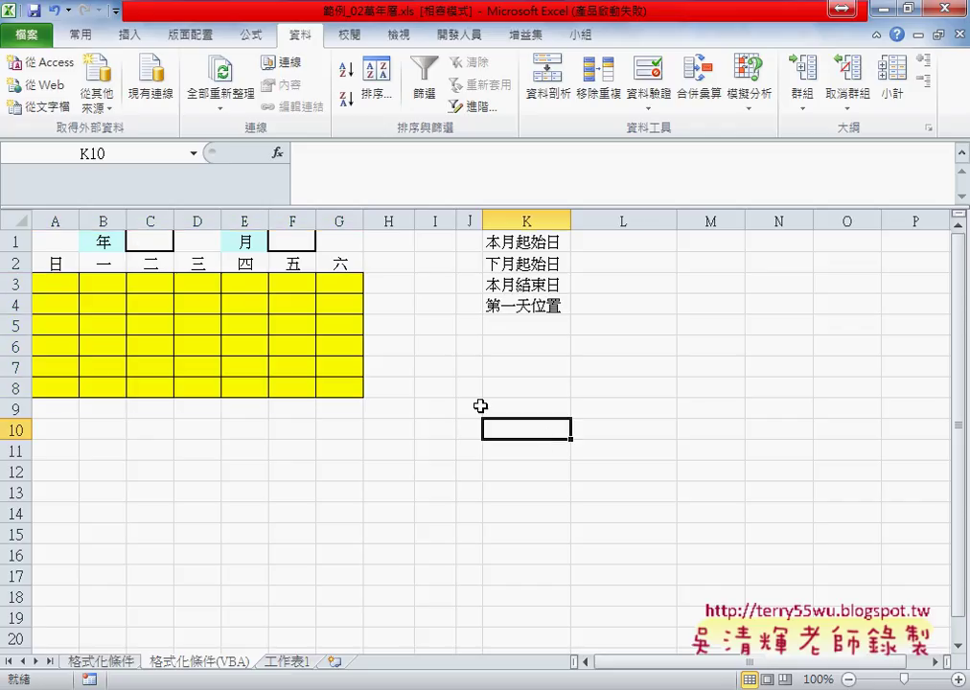
click(158, 242)
Step: Pick 2016 as the year in C1 and 5 as the month in F1
click(178, 245)
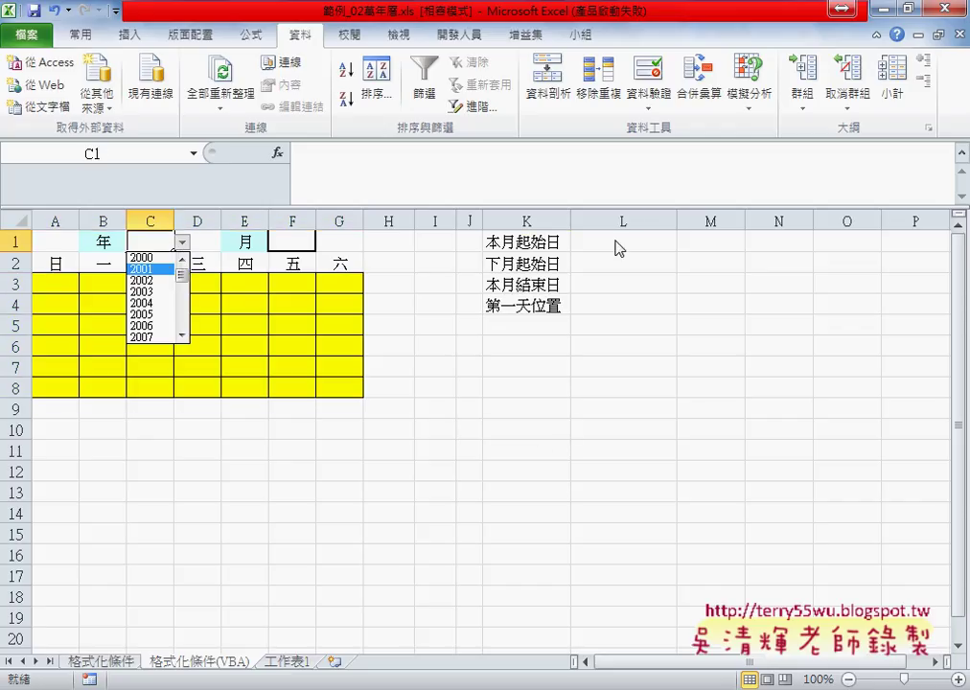
click(633, 241)
click(152, 242)
click(181, 242)
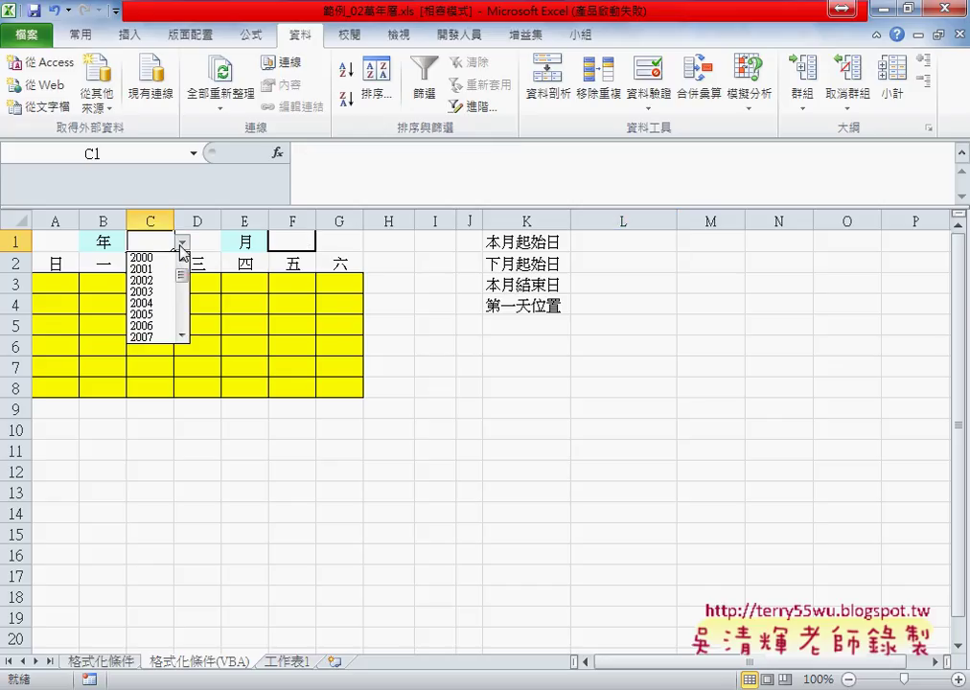
drag(181, 275, 182, 305)
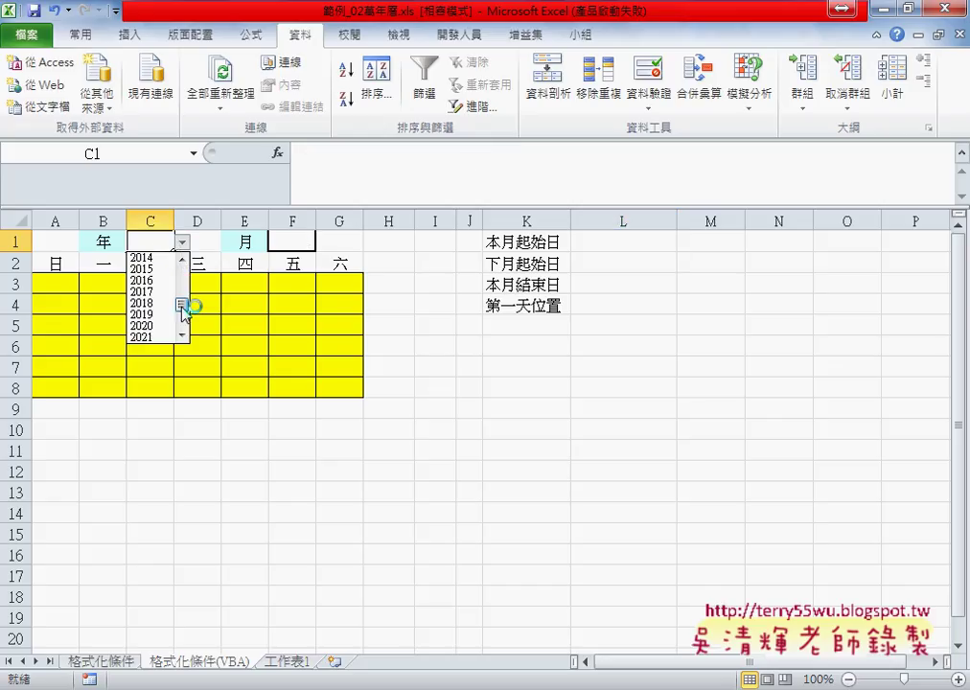
click(163, 280)
click(302, 241)
click(325, 243)
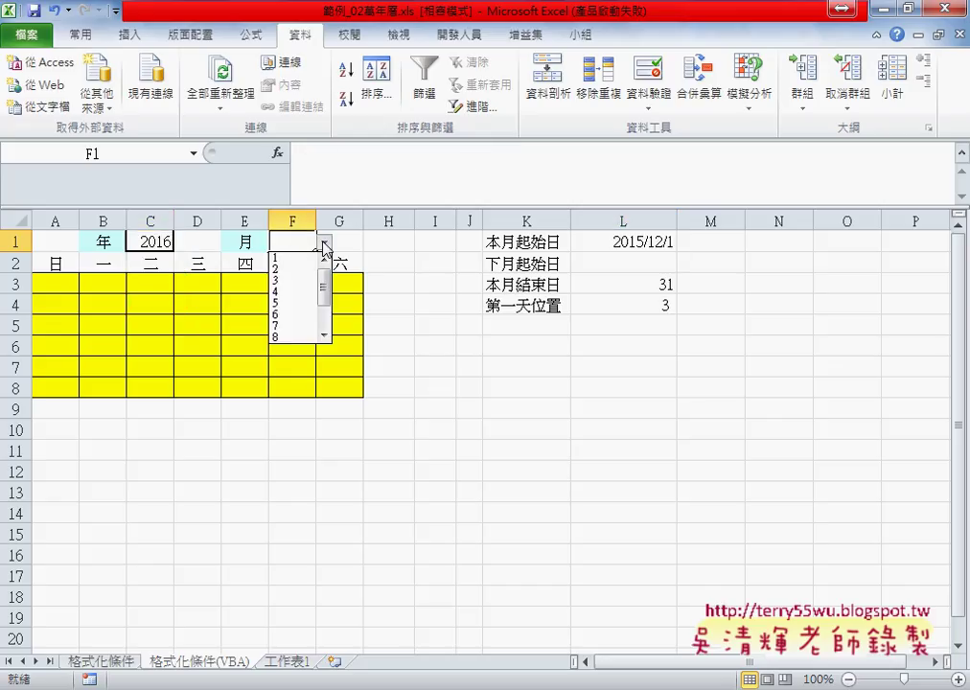
click(311, 304)
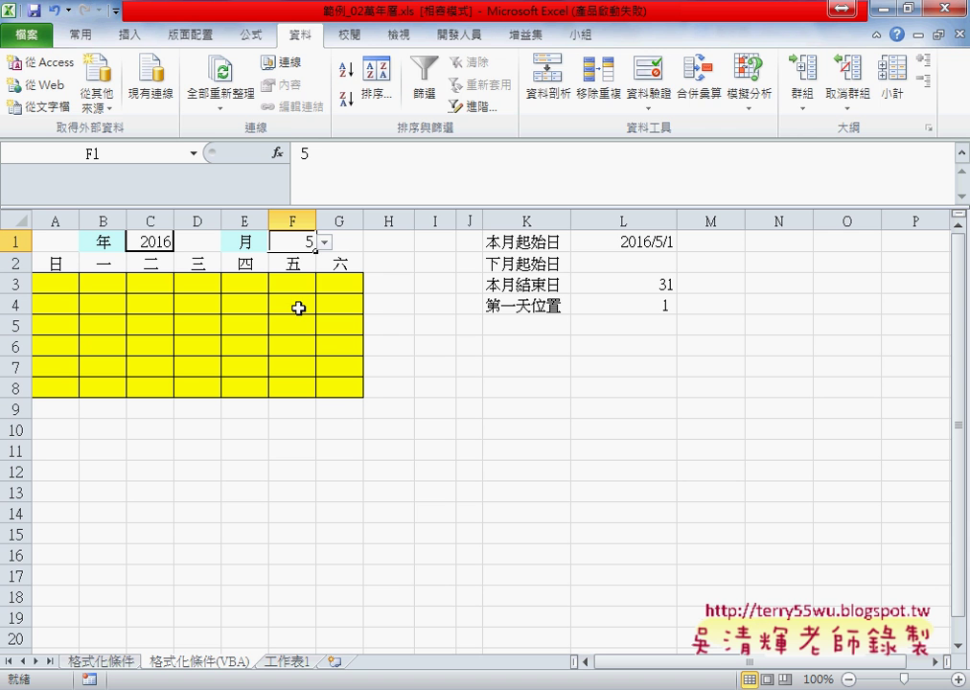
click(470, 35)
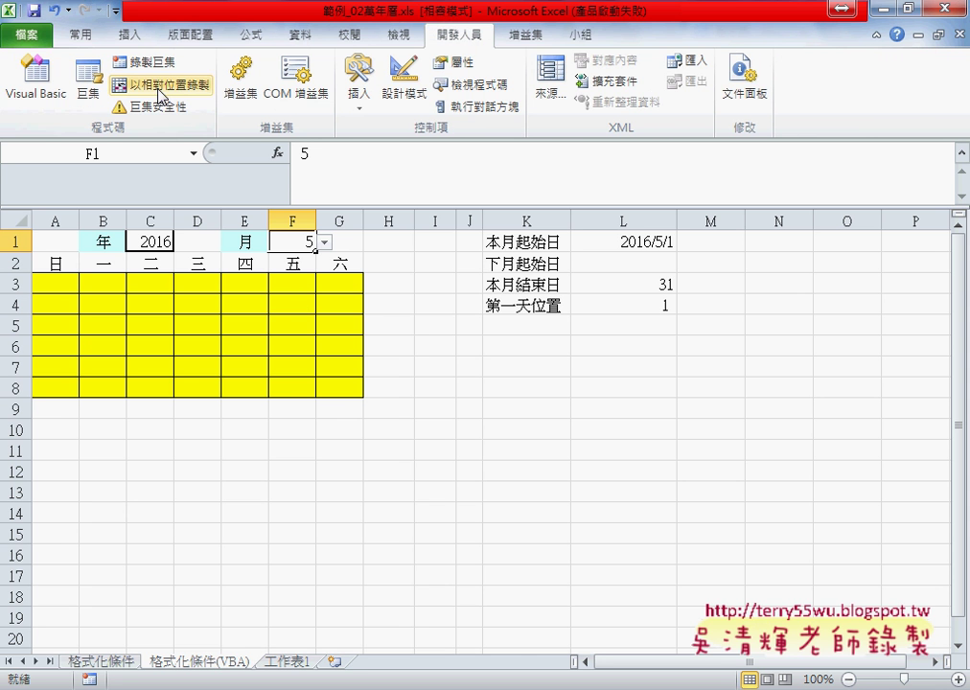
Step: Open the VBA editor on Module1 and resize it to sit beside the sheet
click(56, 107)
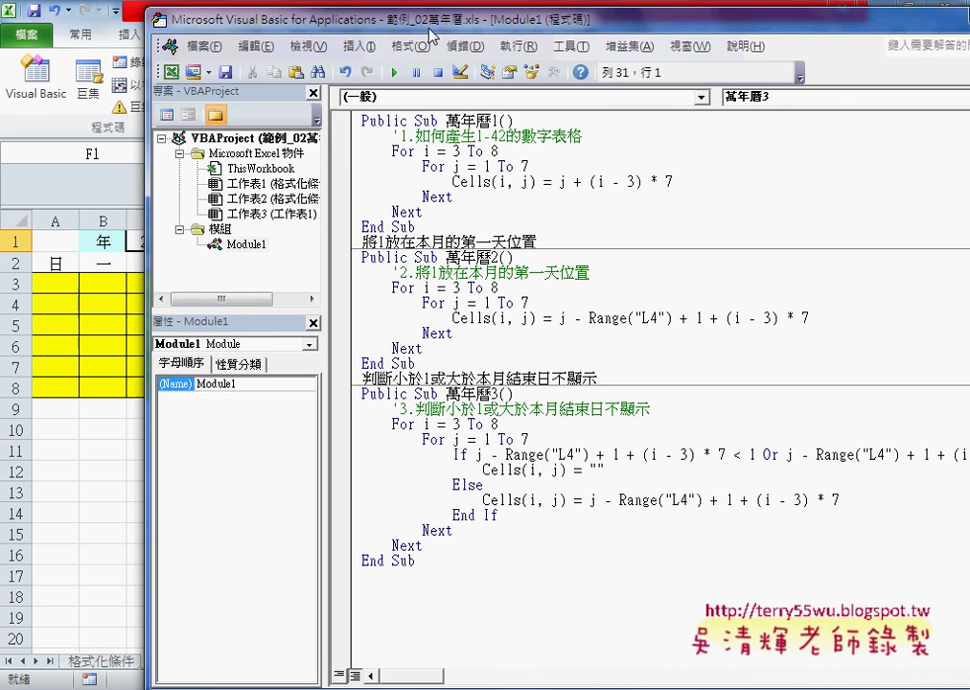
drag(319, 13, 394, 27)
drag(447, 144, 343, 144)
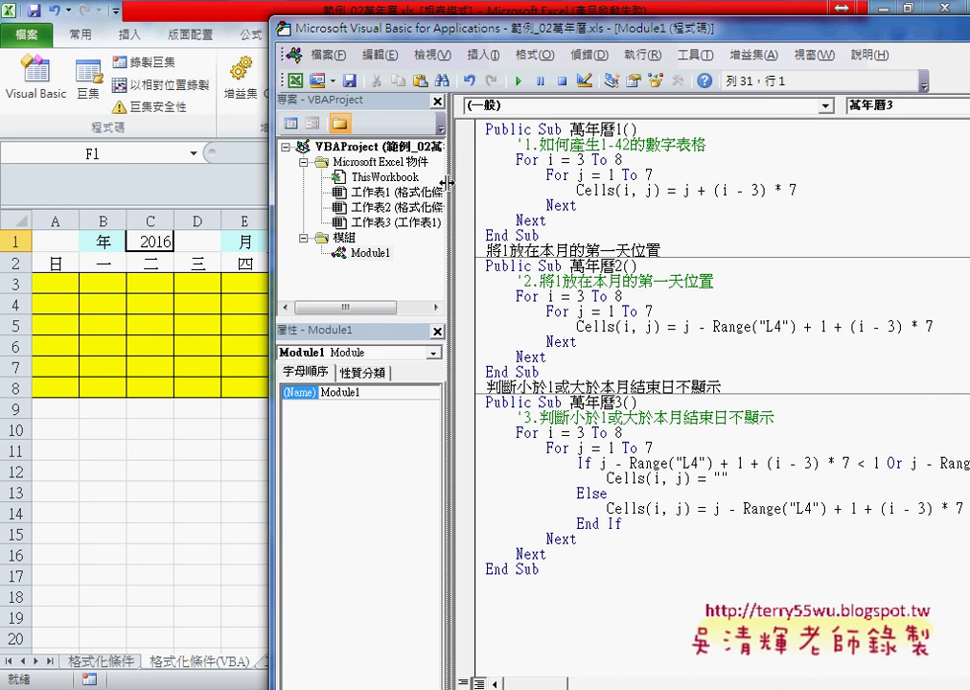
drag(439, 37, 621, 37)
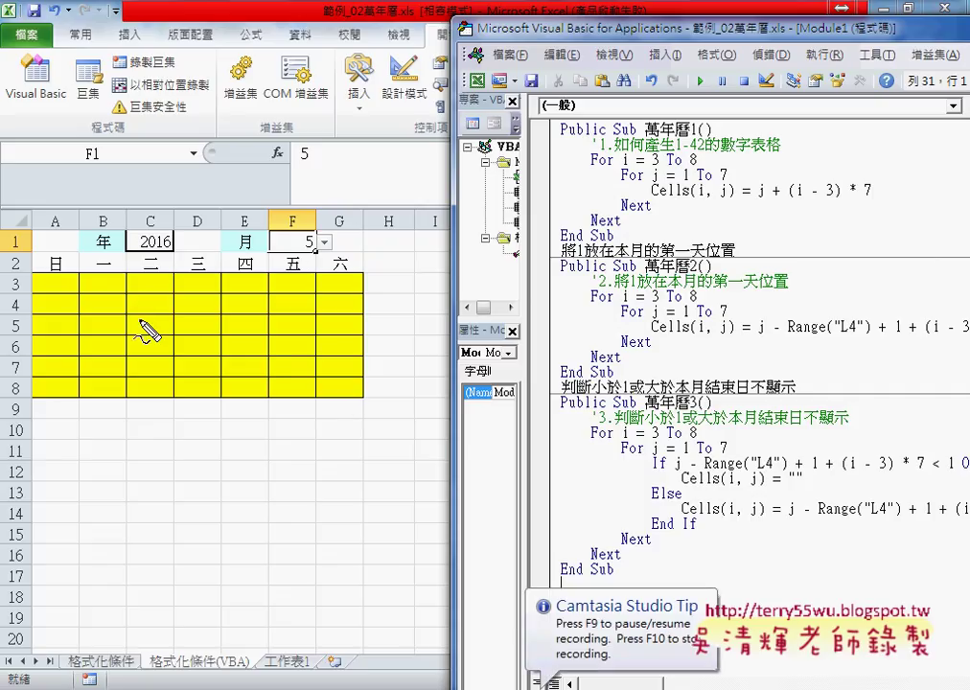
Step: Outline the calendar grid and the first macro's code in red for emphasis
mouse_move(29, 281)
mouse_down()
mouse_move(367, 283)
mouse_move(360, 395)
mouse_up()
drag(38, 402, 361, 405)
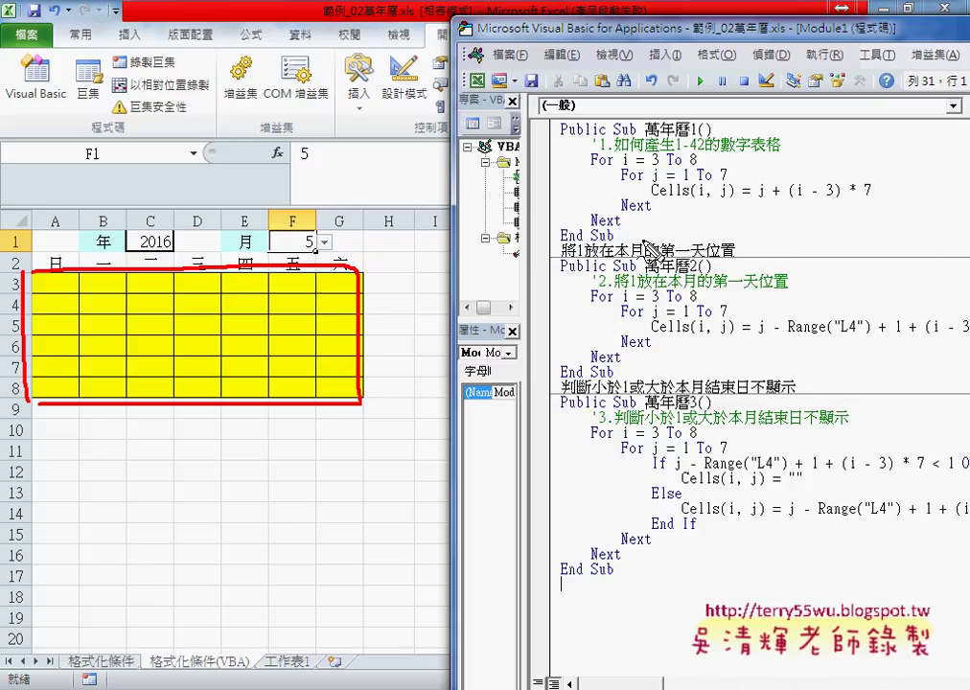
mouse_move(641, 240)
mouse_down()
mouse_move(570, 156)
mouse_move(832, 123)
mouse_move(853, 192)
mouse_move(645, 239)
mouse_up()
Step: Add apostrophes to comment out the description lines above 萬年曆2 and 萬年曆3
key(Escape)
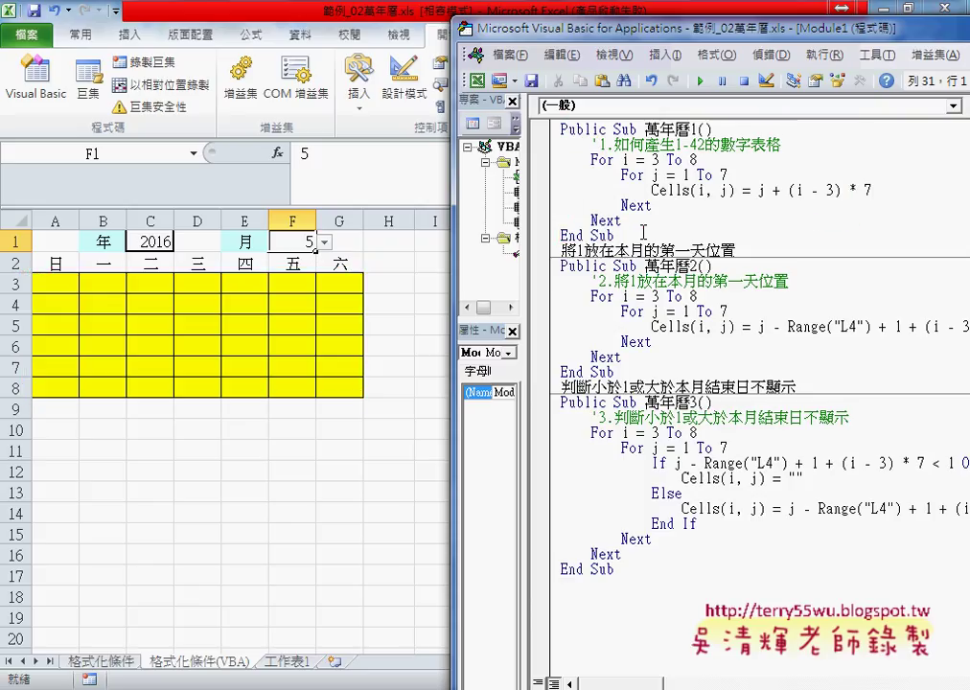
click(561, 250)
text(')
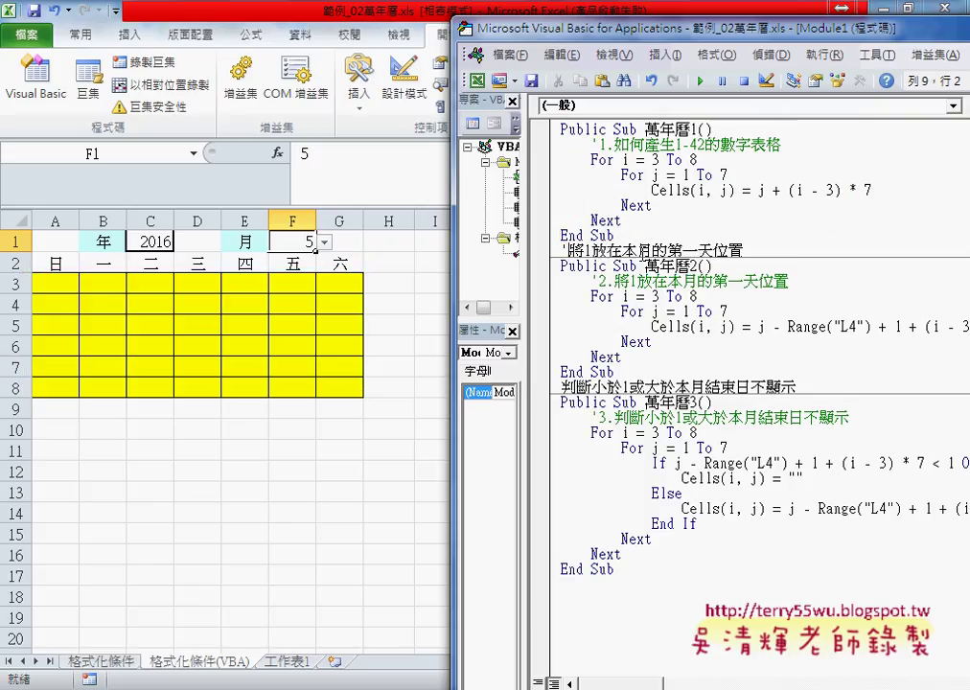
key(Down)
key(Down)
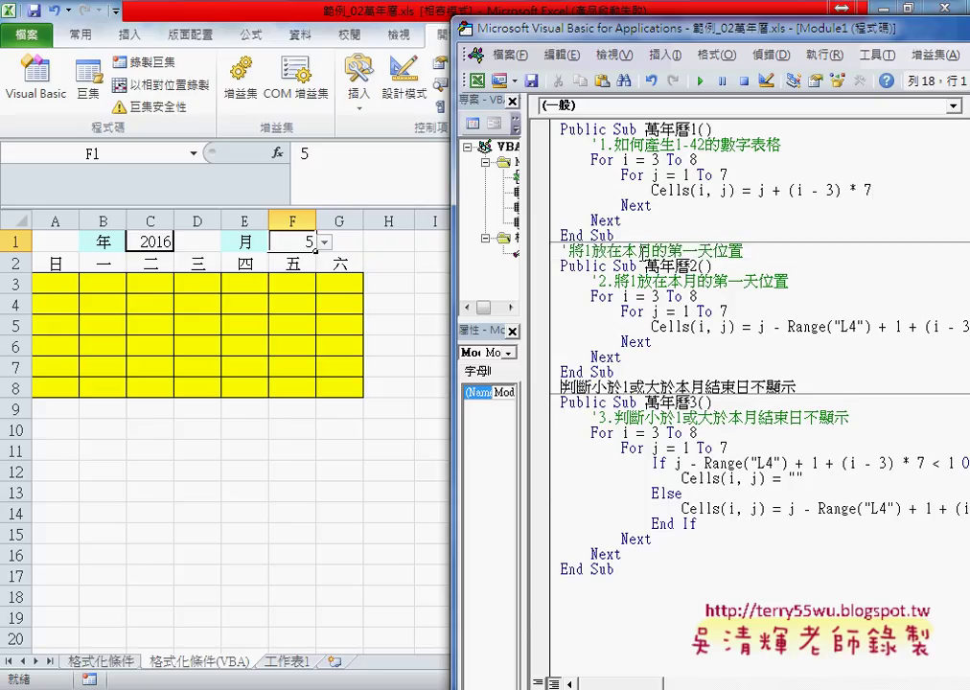
text(')
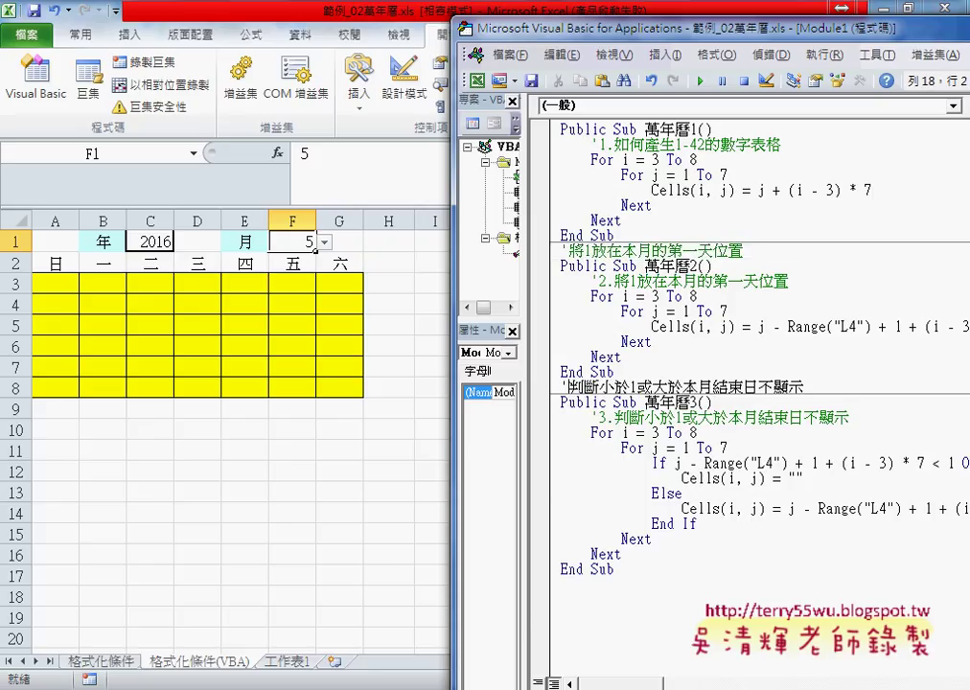
click(728, 172)
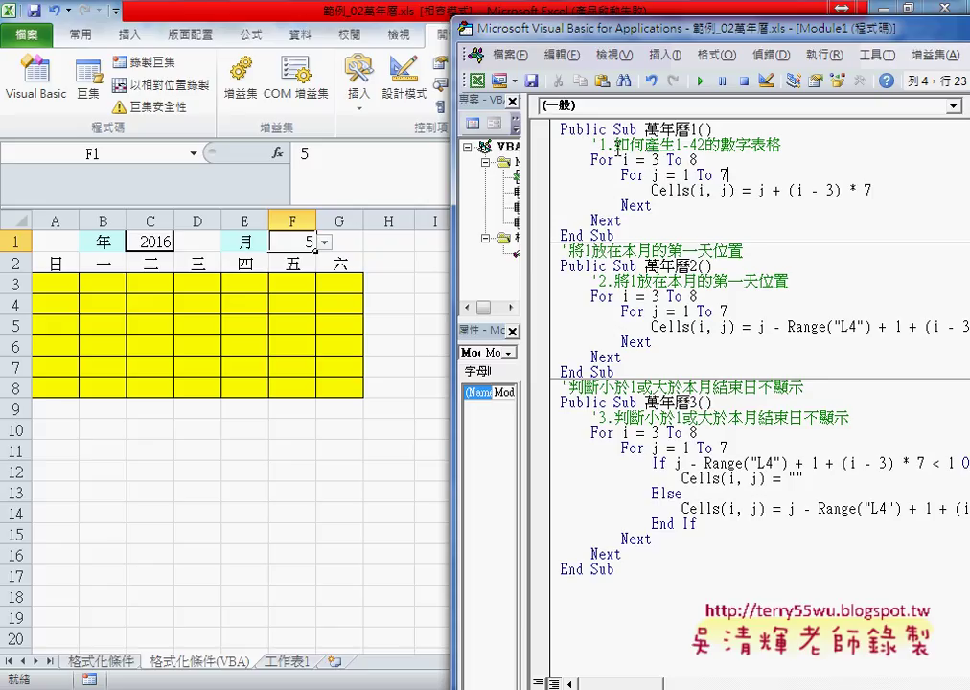
drag(614, 144, 792, 146)
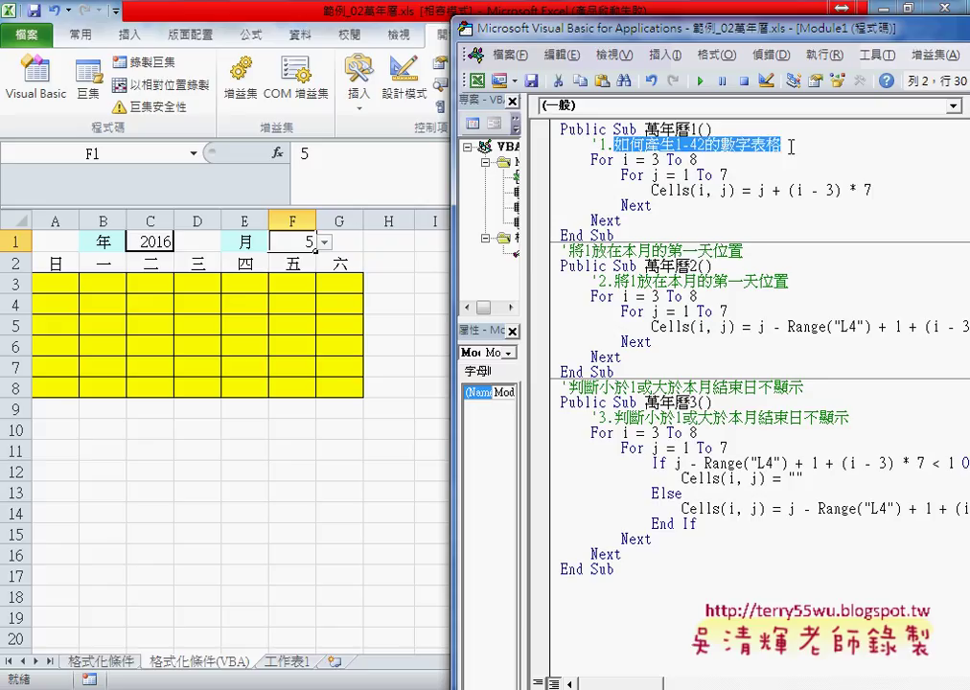
Step: Run macro 萬年曆1 so A3:G8 fills with the numbers 1 through 42
click(705, 87)
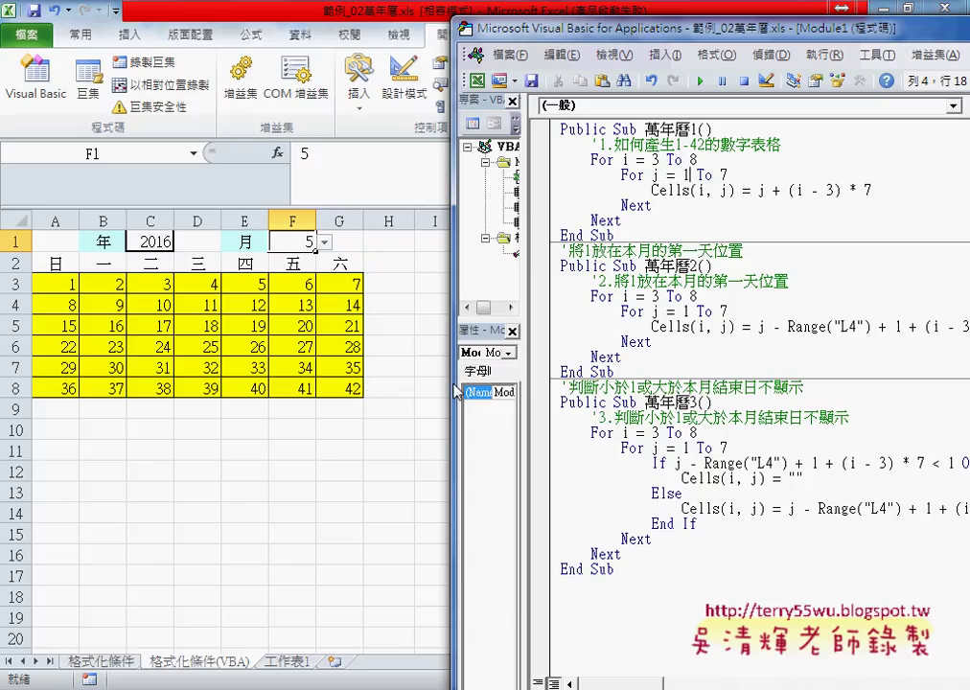
drag(632, 220, 558, 159)
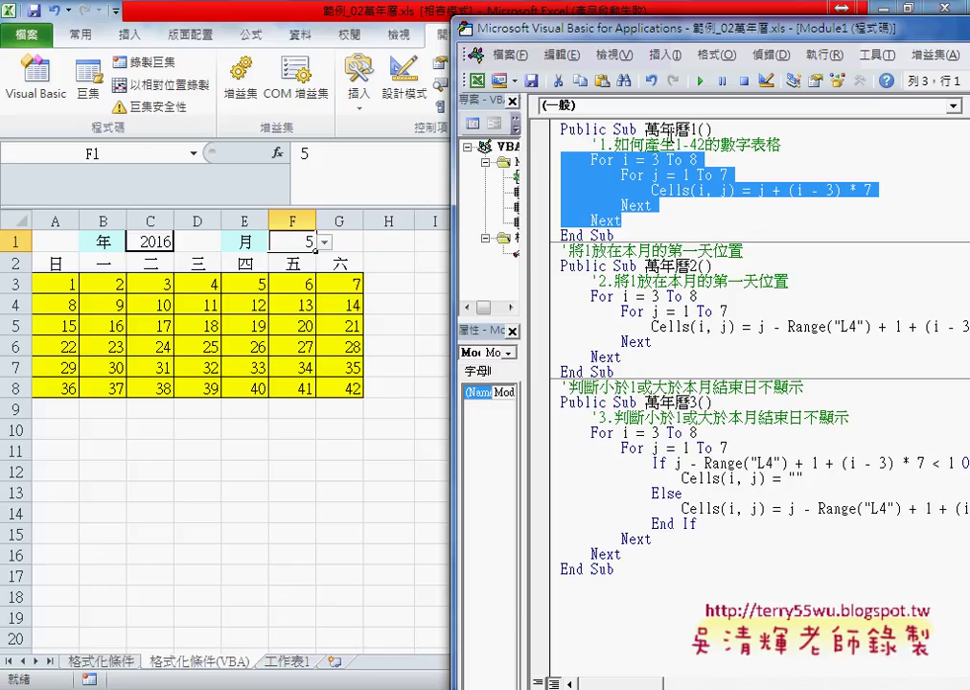
drag(643, 128, 703, 128)
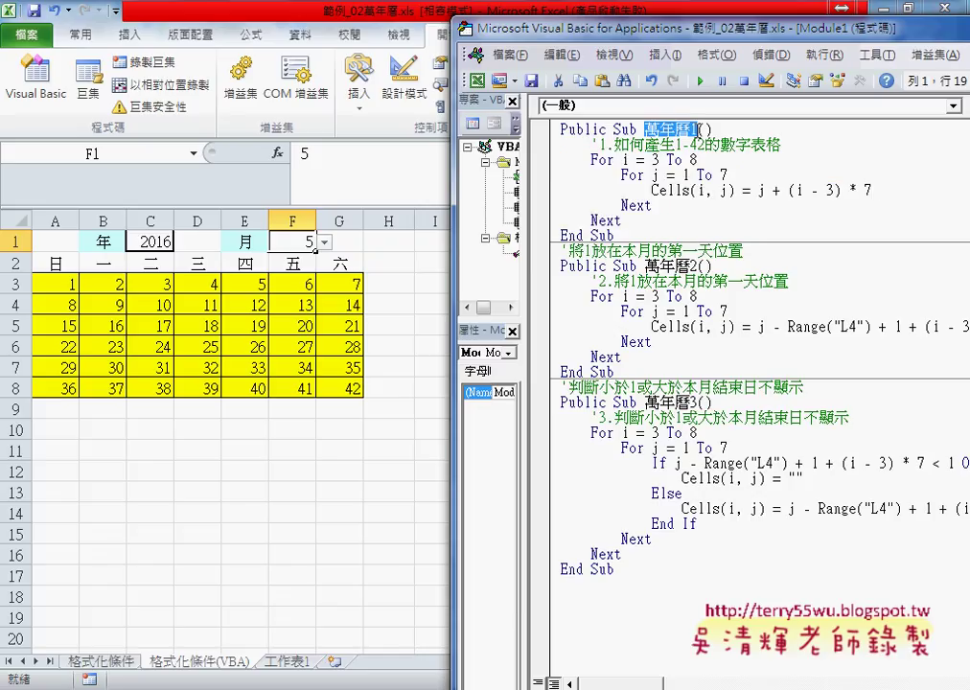
click(666, 54)
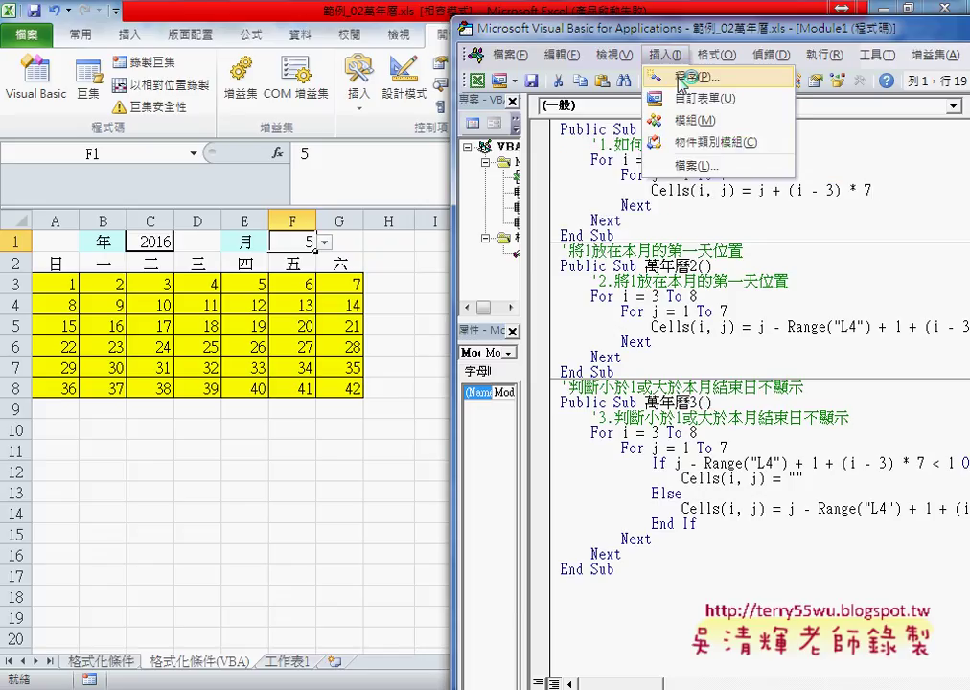
click(682, 77)
drag(527, 153, 772, 206)
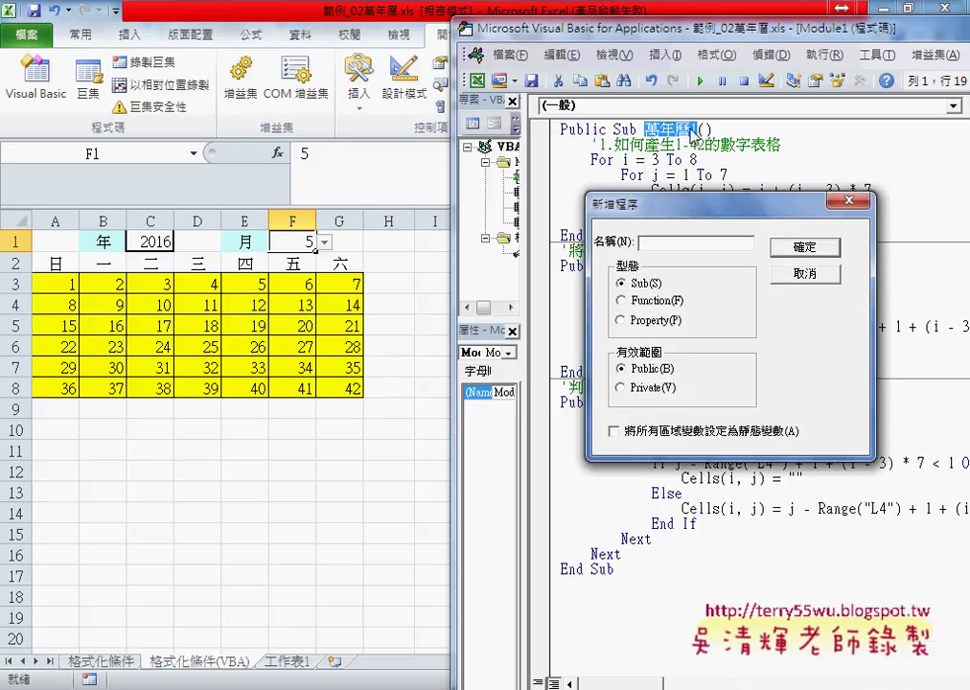
click(850, 201)
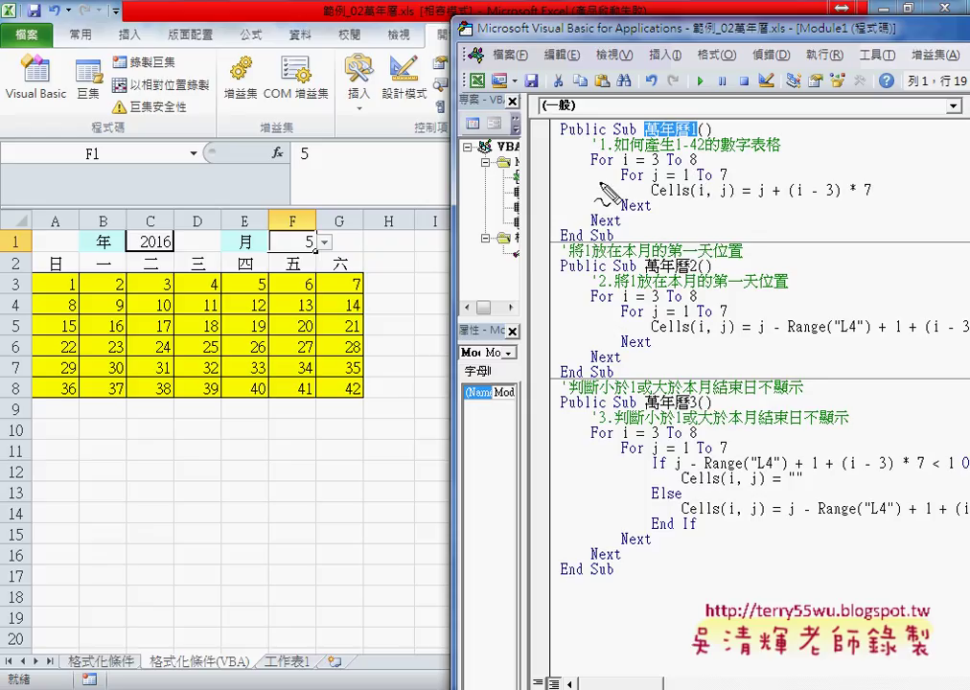
drag(565, 180, 599, 200)
drag(596, 179, 566, 201)
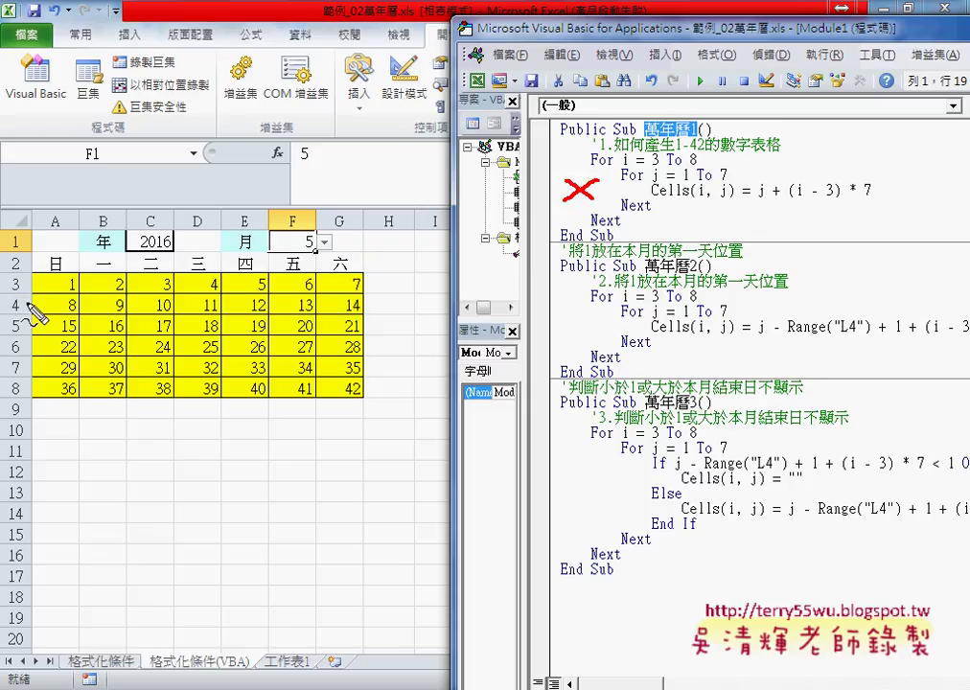
drag(34, 274, 34, 391)
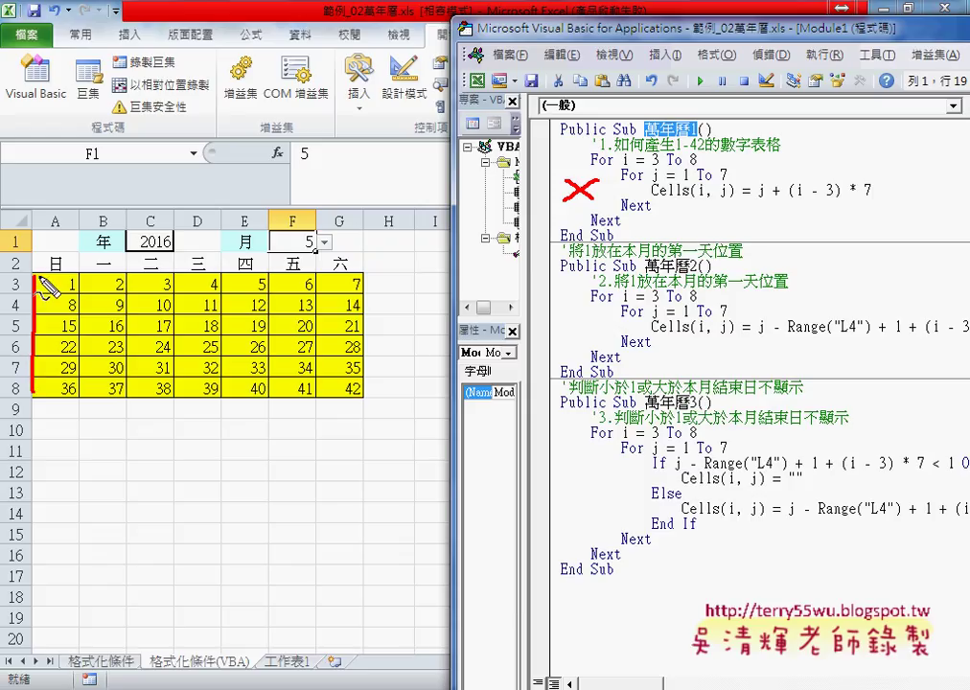
mouse_move(34, 277)
mouse_down()
mouse_move(367, 320)
mouse_move(367, 393)
mouse_up()
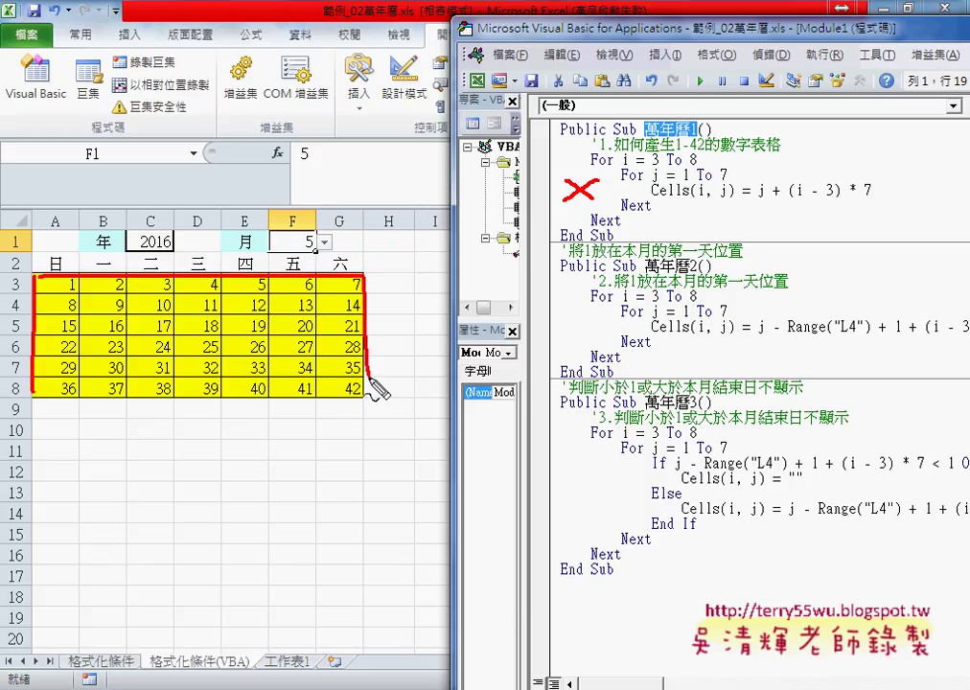
drag(39, 398, 366, 401)
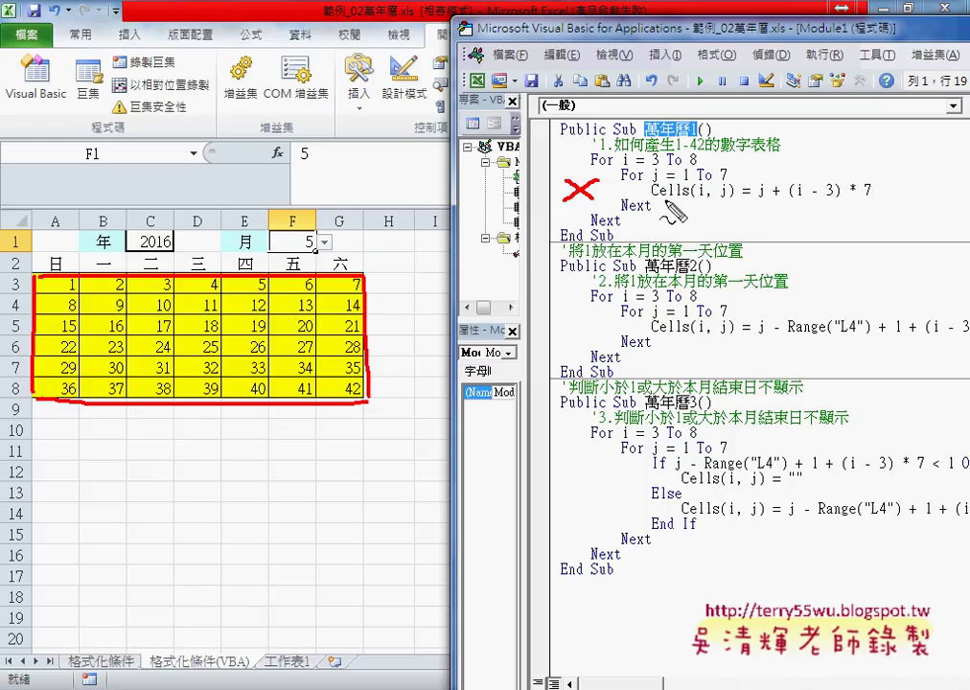
drag(659, 197, 734, 197)
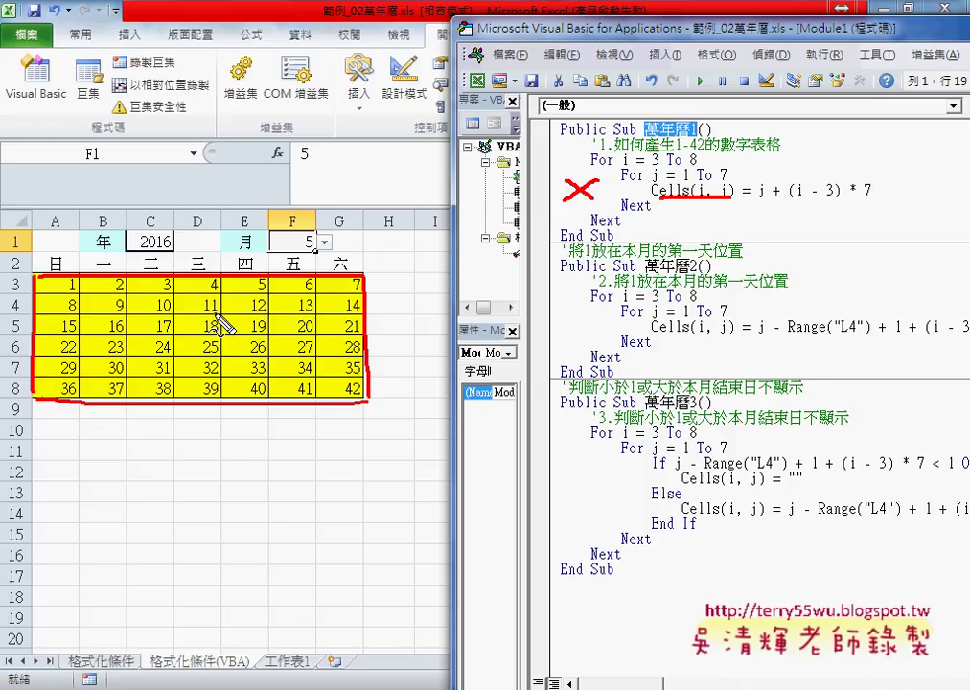
drag(23, 274, 21, 299)
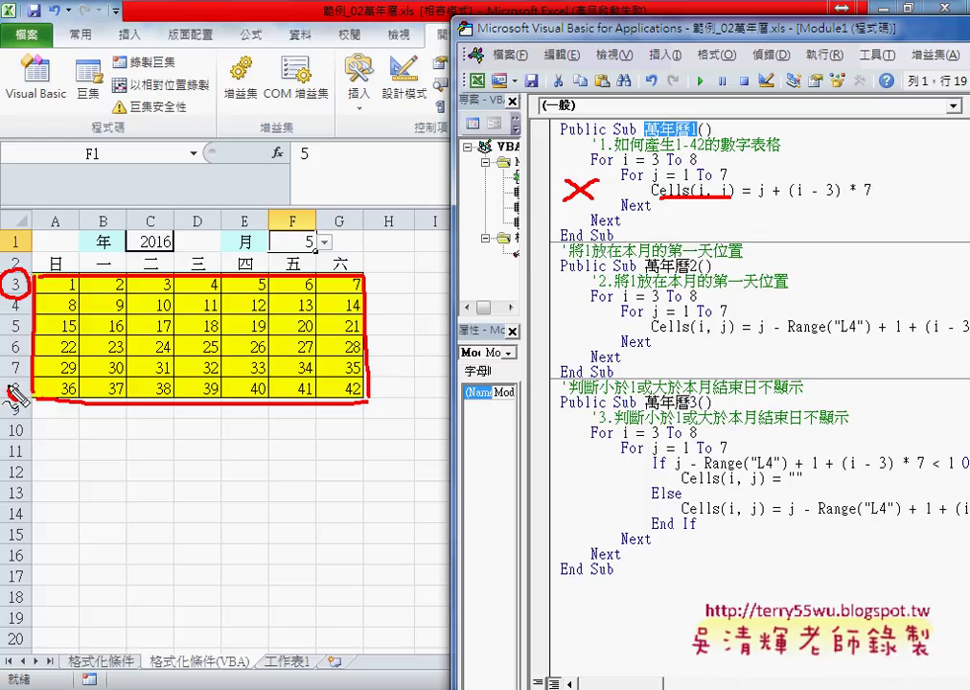
drag(29, 376, 21, 400)
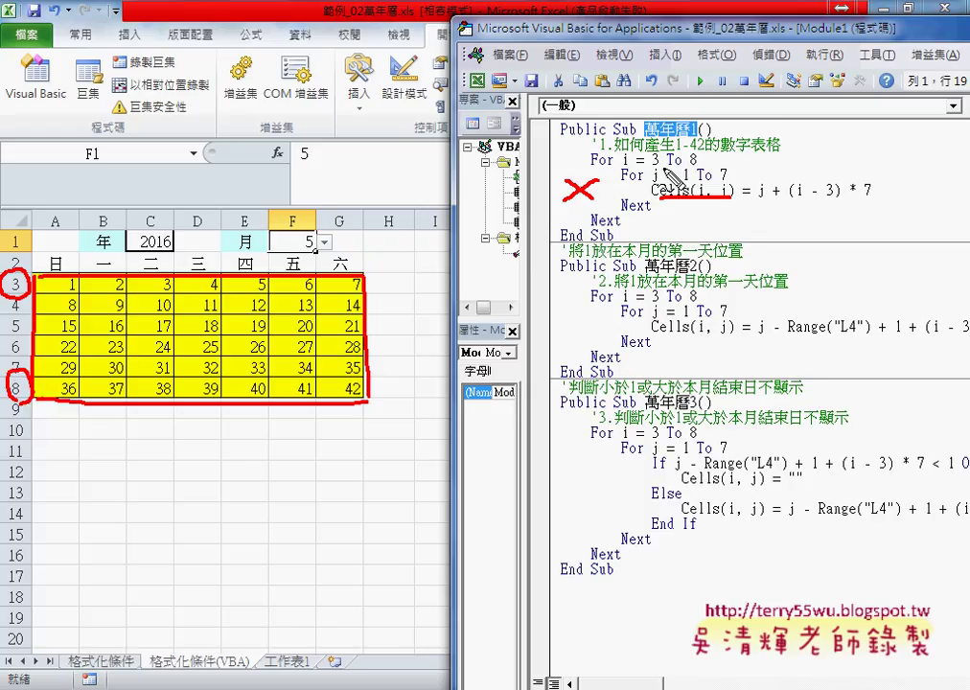
drag(592, 167, 697, 165)
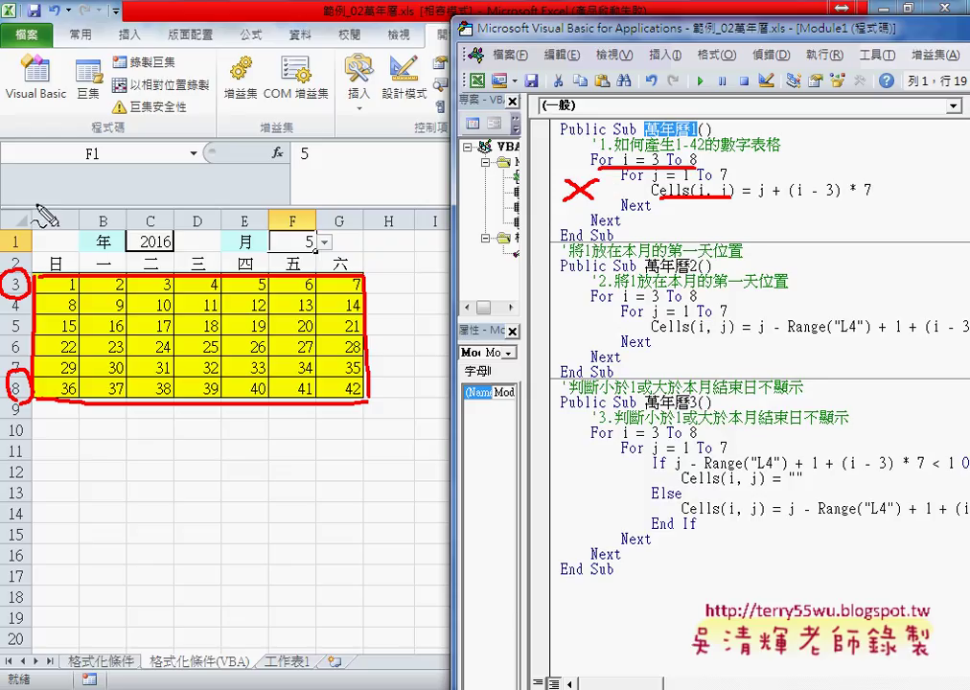
drag(60, 230, 61, 234)
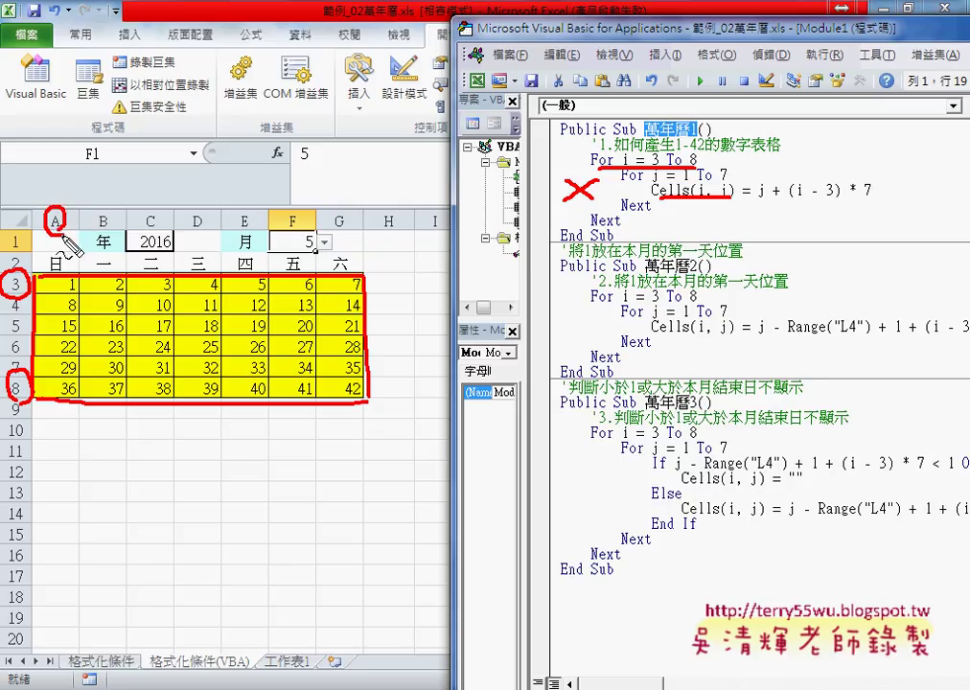
drag(54, 197, 54, 166)
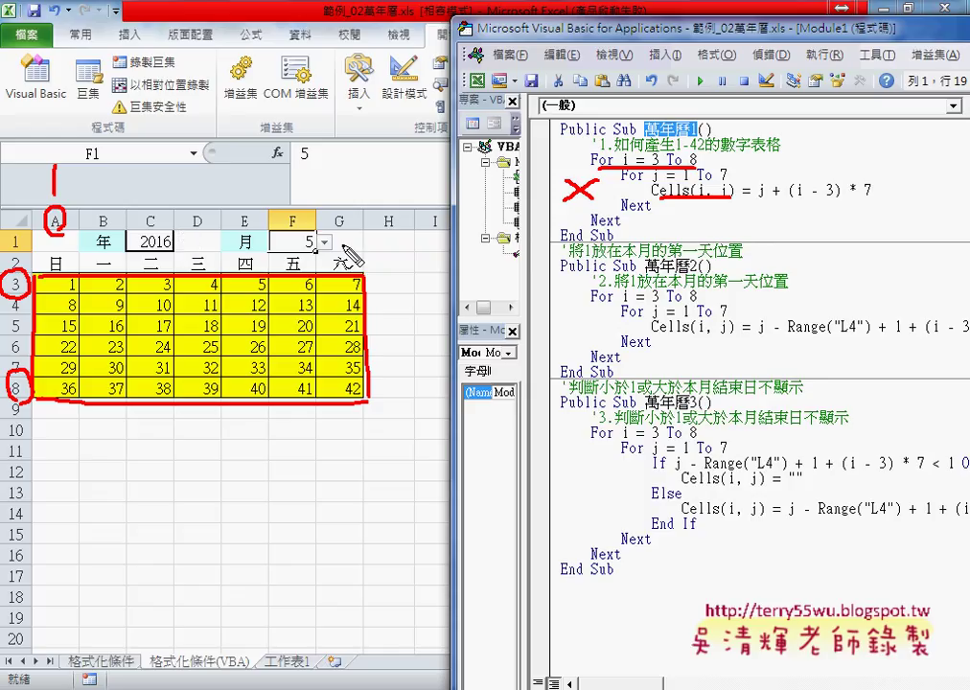
mouse_move(356, 215)
mouse_down()
mouse_move(347, 170)
mouse_move(338, 211)
mouse_up()
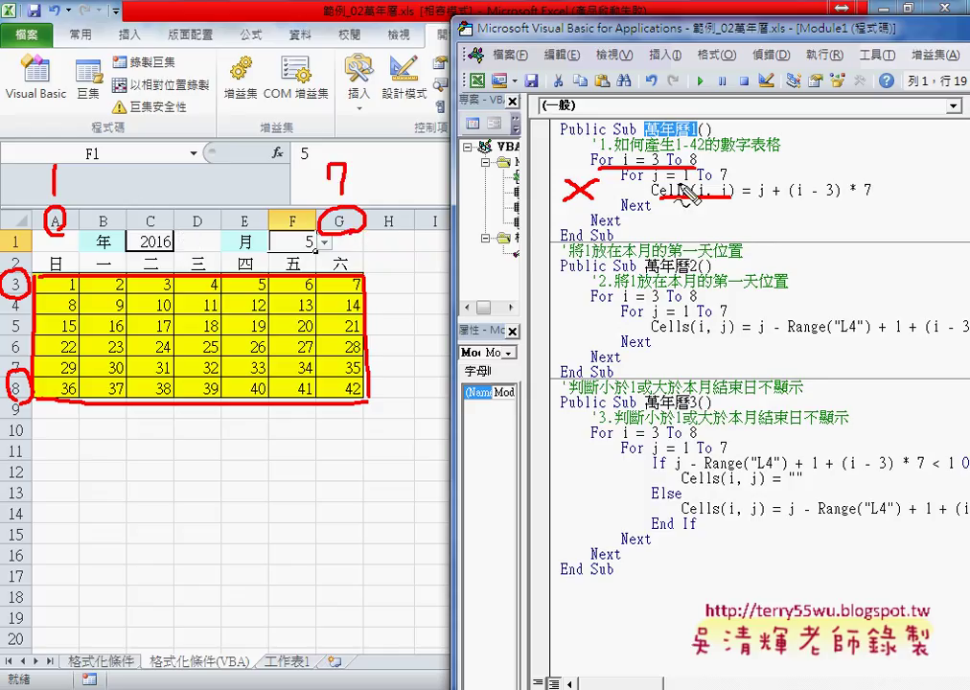
drag(684, 181, 728, 179)
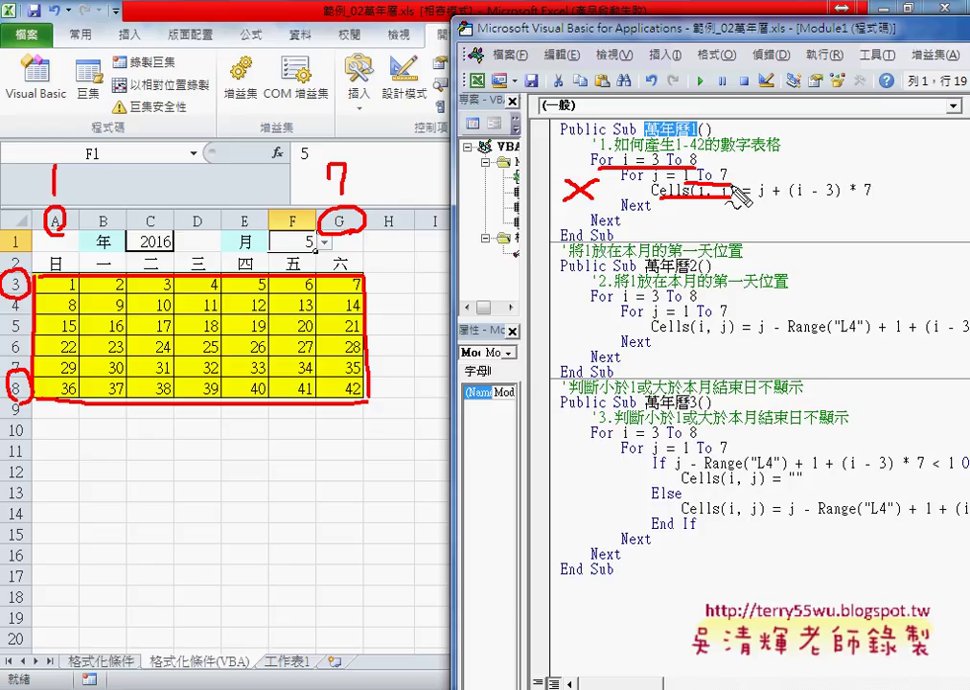
mouse_move(38, 282)
mouse_down()
mouse_move(75, 279)
mouse_move(57, 292)
mouse_up()
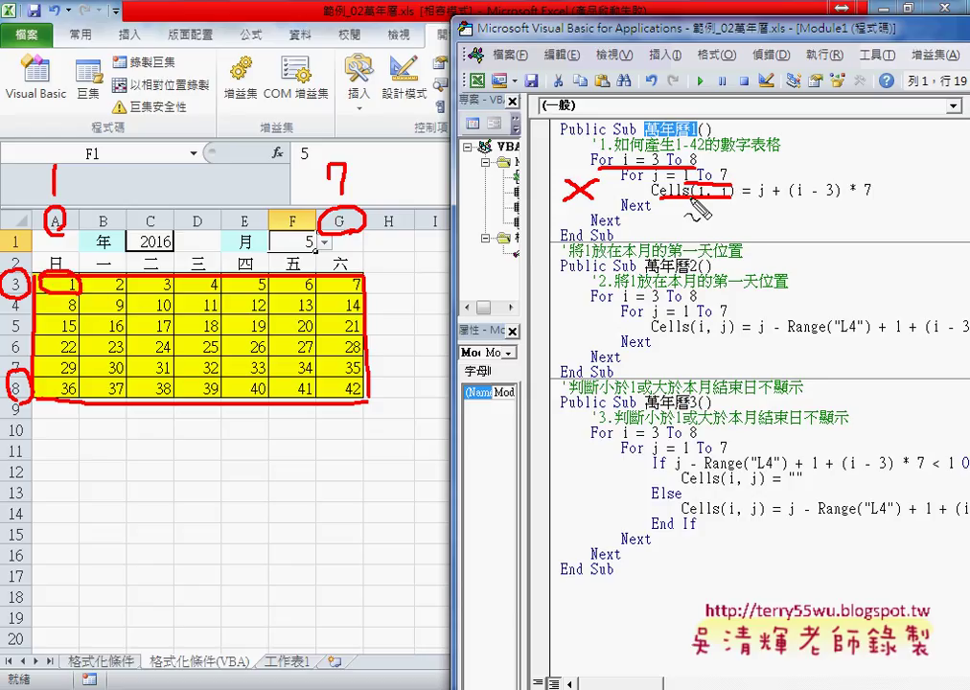
Step: Highlight Cells(i, j), the starting values 3 and 1, and the range 1 To 7 in 萬年曆1
key(Escape)
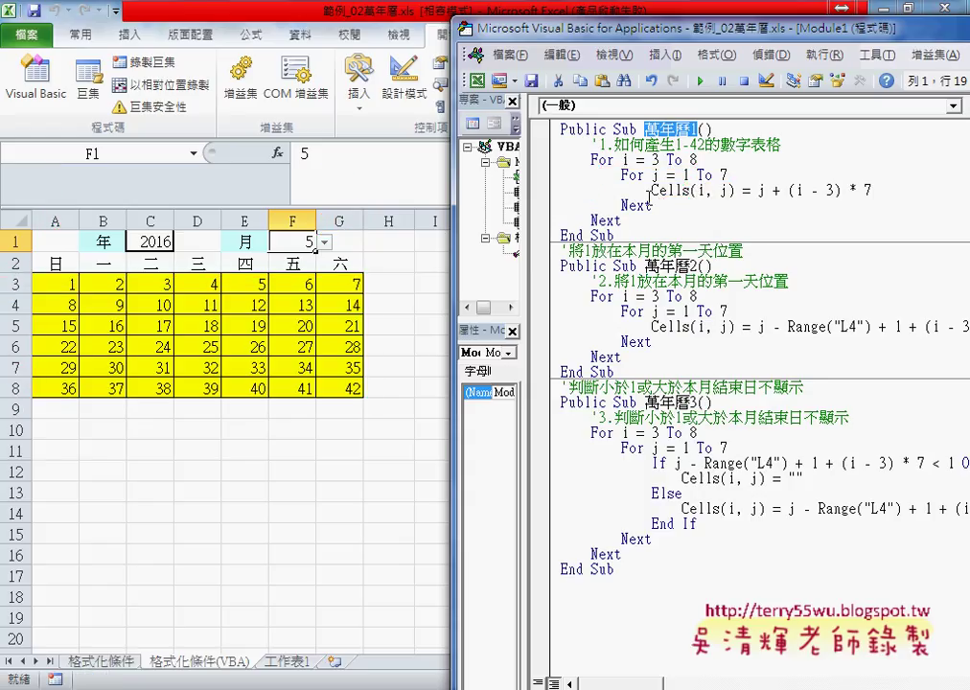
drag(651, 189, 736, 191)
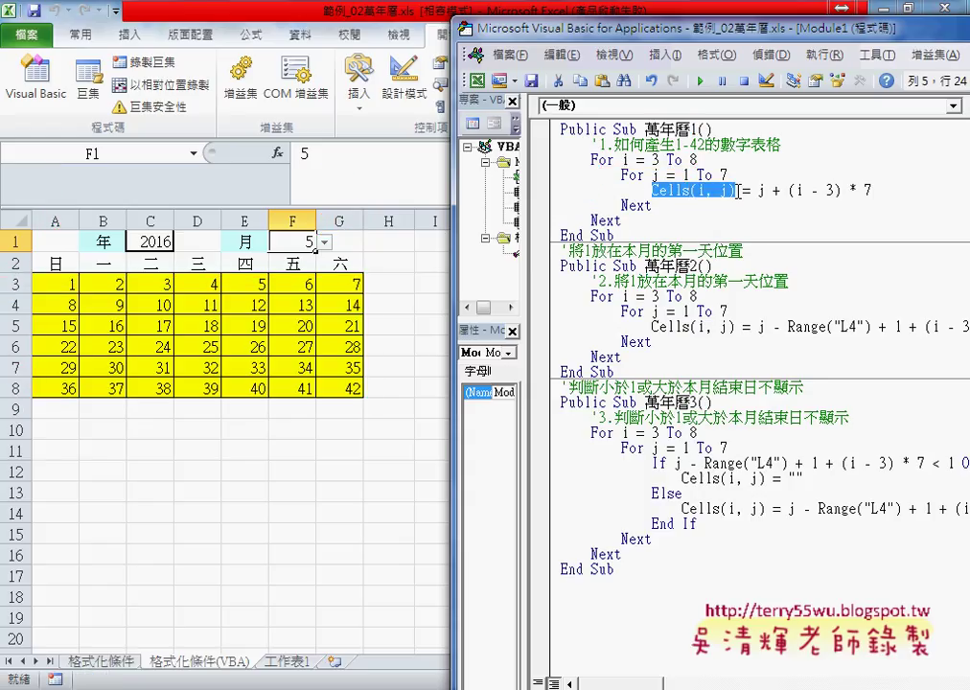
double_click(656, 160)
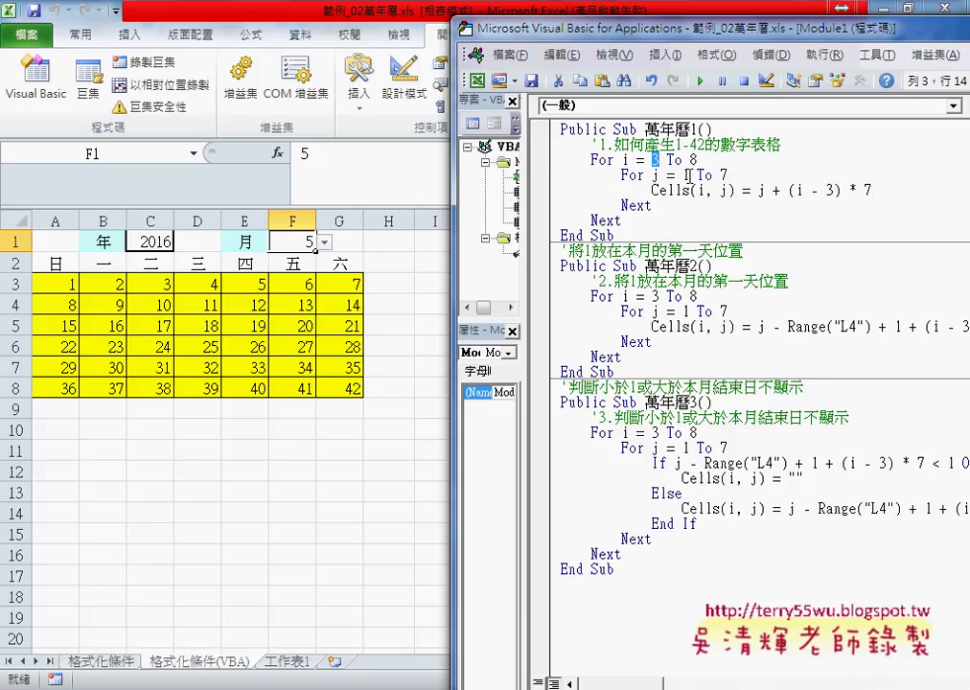
double_click(684, 176)
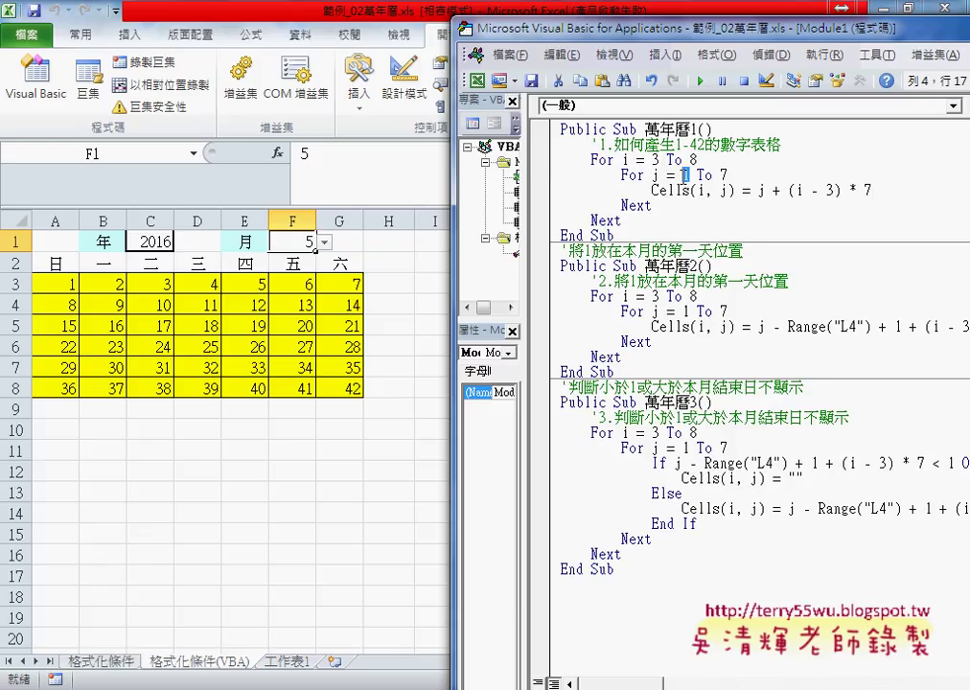
double_click(701, 190)
double_click(726, 190)
drag(683, 176, 728, 175)
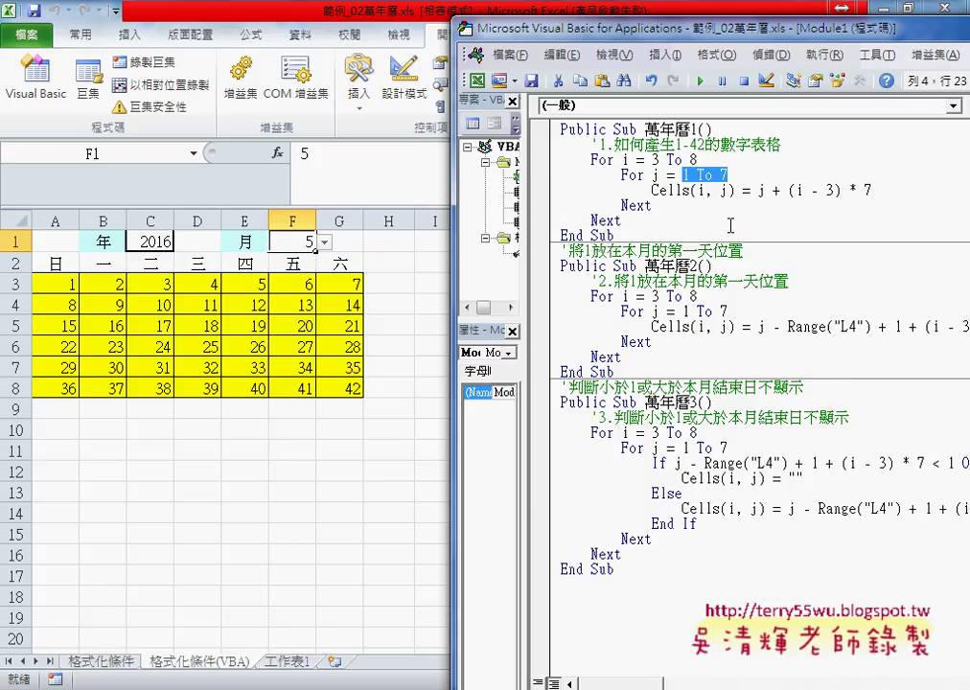
Step: Walk through the assigned value j + (i - 3) * 7, then select the grid A3:G8
double_click(763, 191)
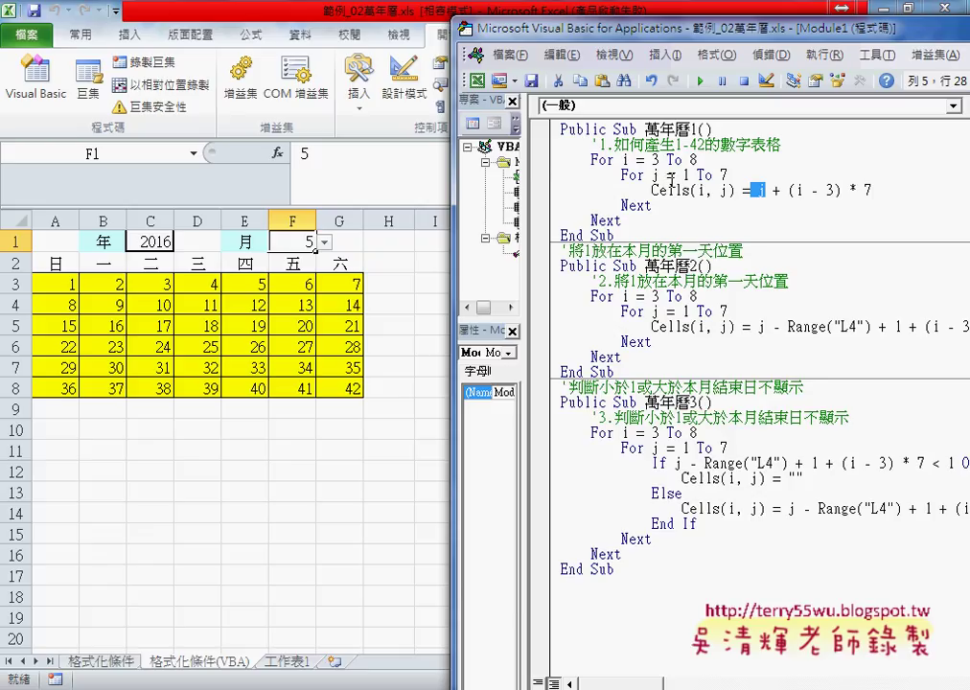
double_click(803, 191)
double_click(764, 191)
text(j)
mouse_move(789, 191)
mouse_down()
mouse_move(840, 191)
mouse_move(759, 191)
mouse_up()
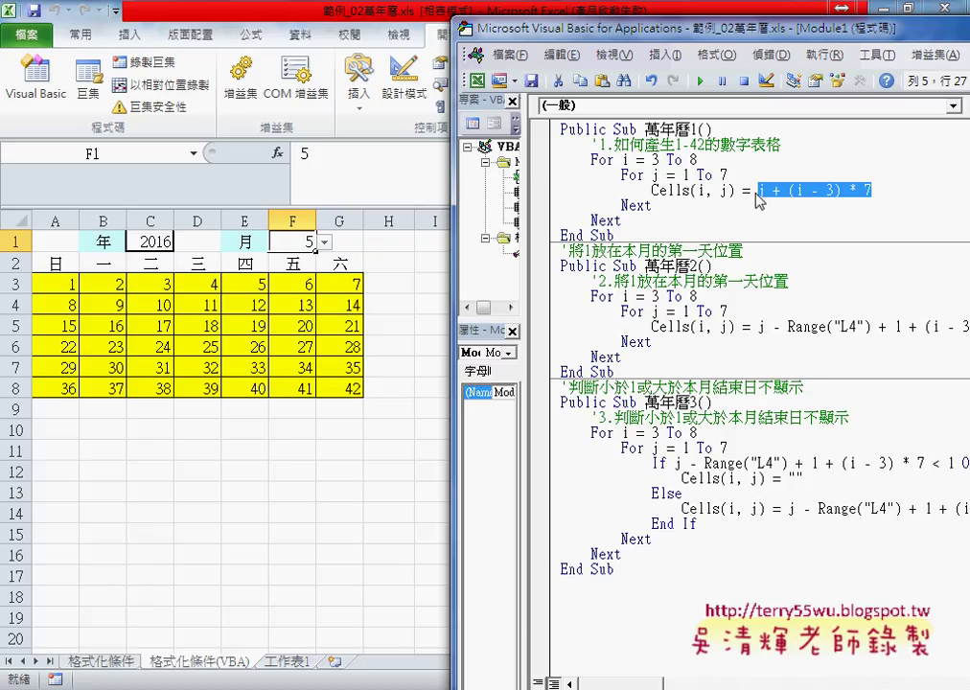
drag(735, 190, 652, 189)
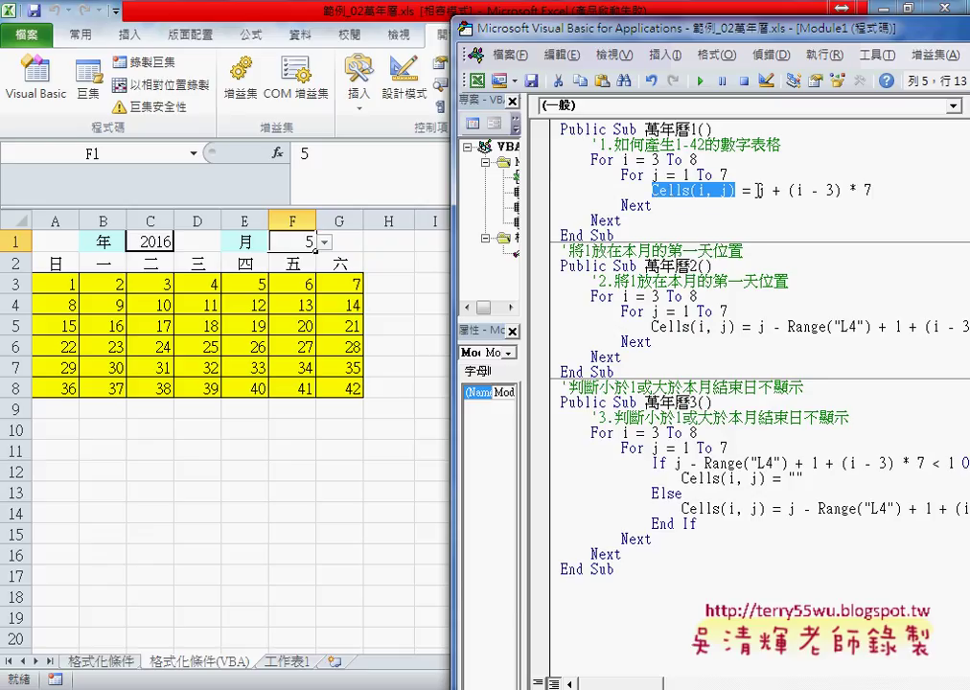
drag(758, 190, 873, 190)
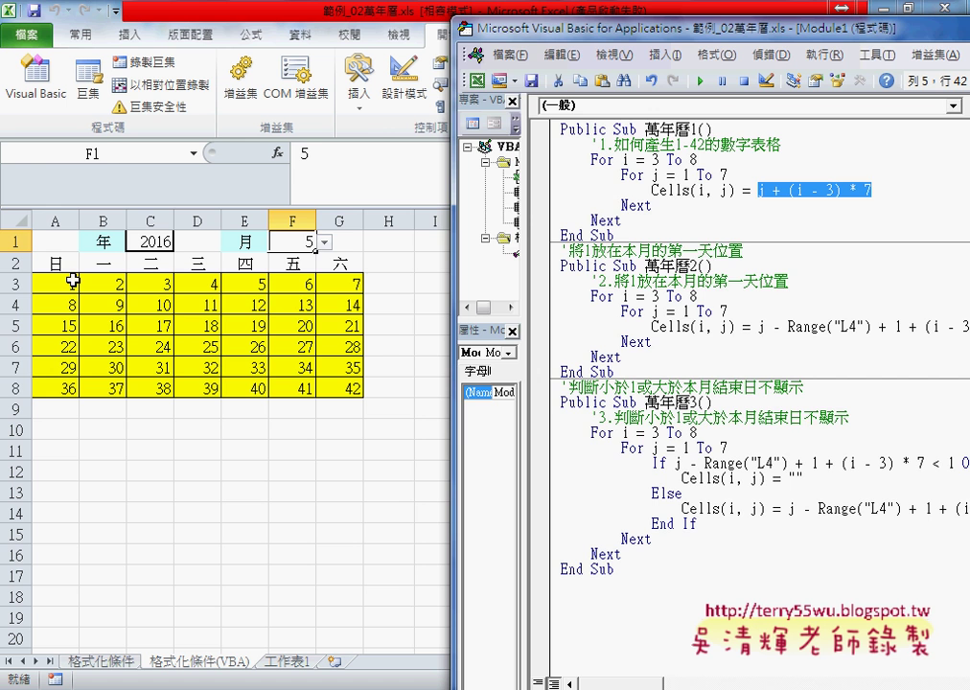
mouse_move(73, 281)
mouse_down()
mouse_move(282, 317)
mouse_move(337, 386)
mouse_up()
Step: Clear A3:G8, then rerun 萬年曆1 from the VBA editor to refill it with 1–42
key(Delete)
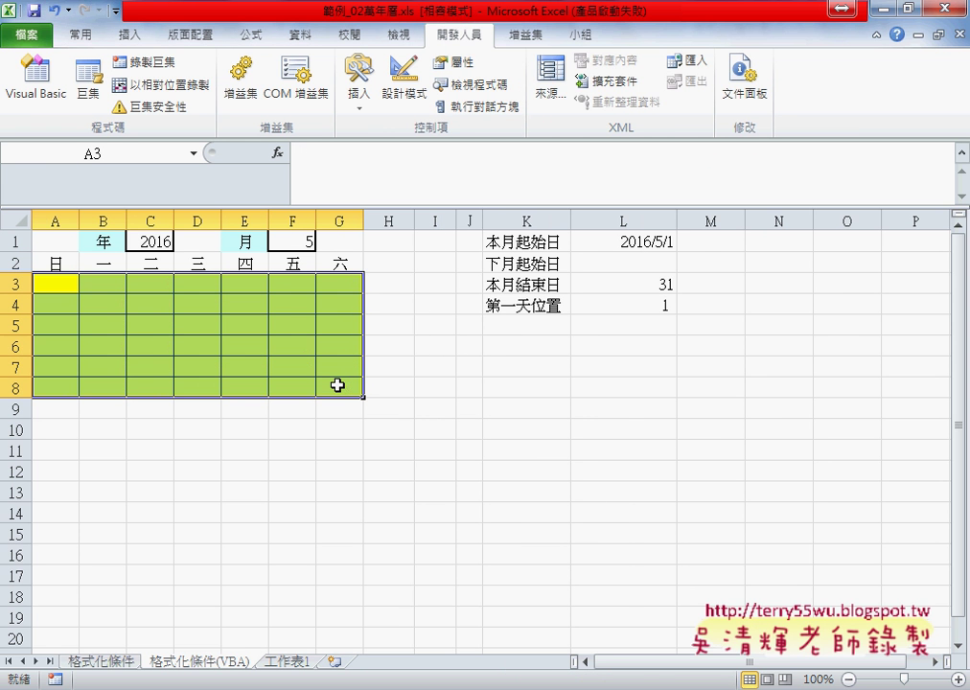
key(alt+F11)
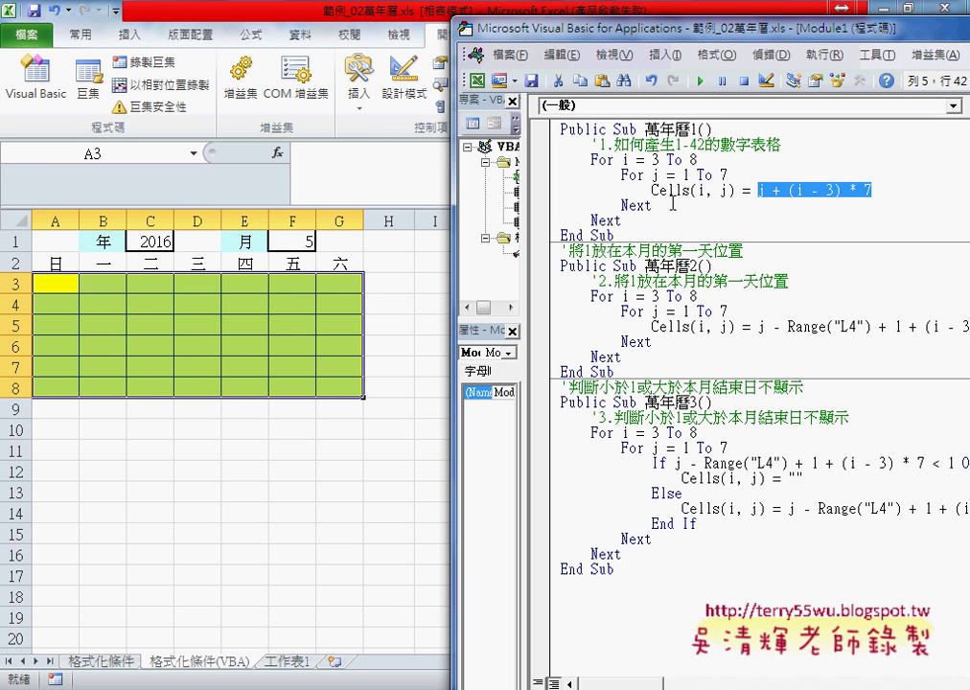
click(704, 85)
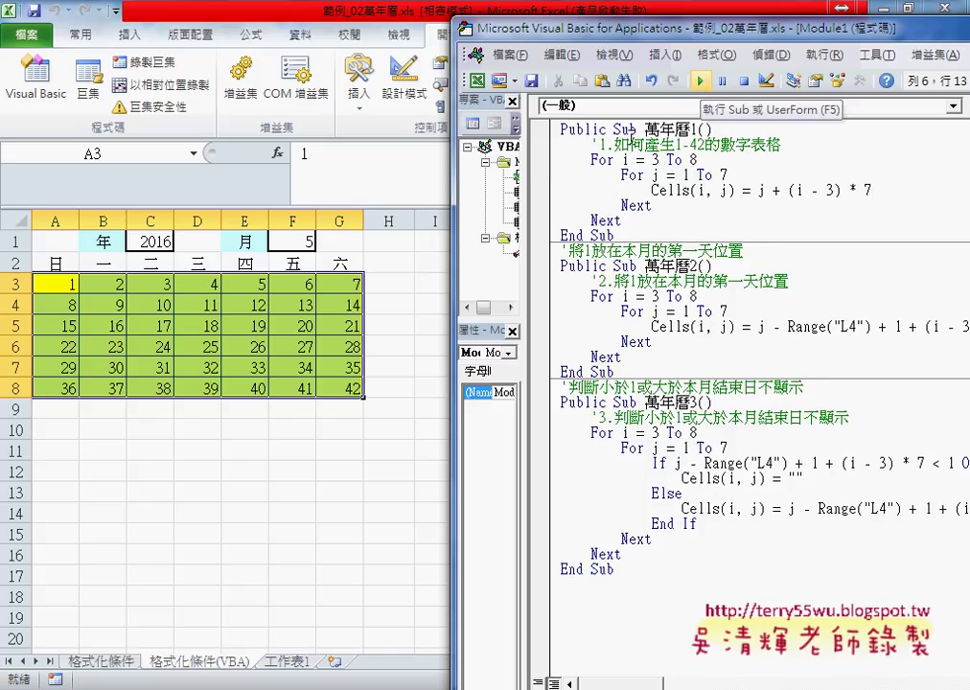
drag(451, 275, 703, 271)
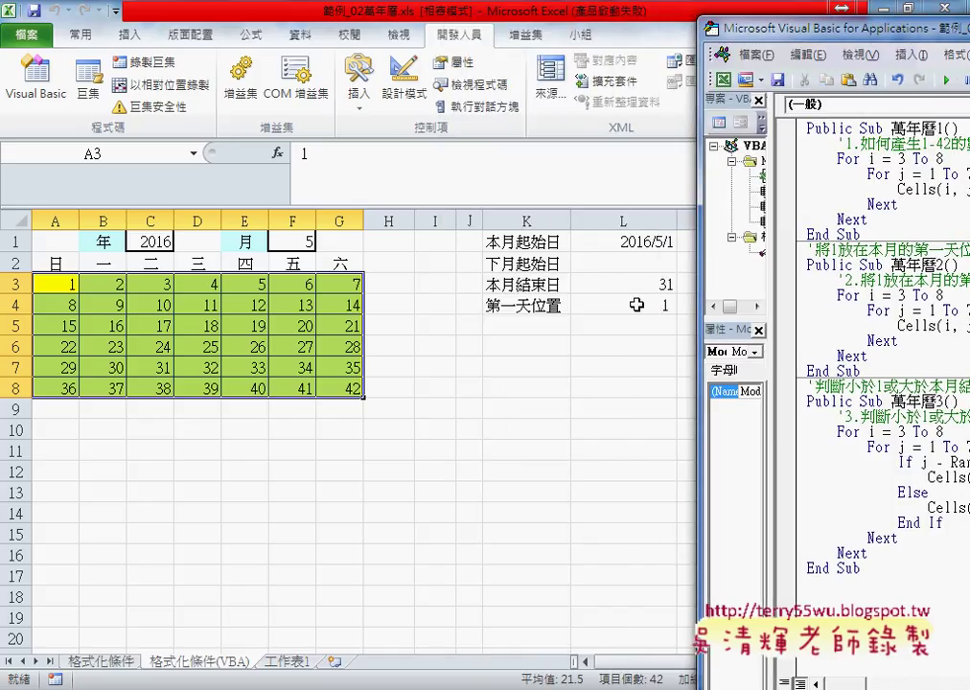
drag(696, 284, 434, 287)
drag(534, 235, 532, 131)
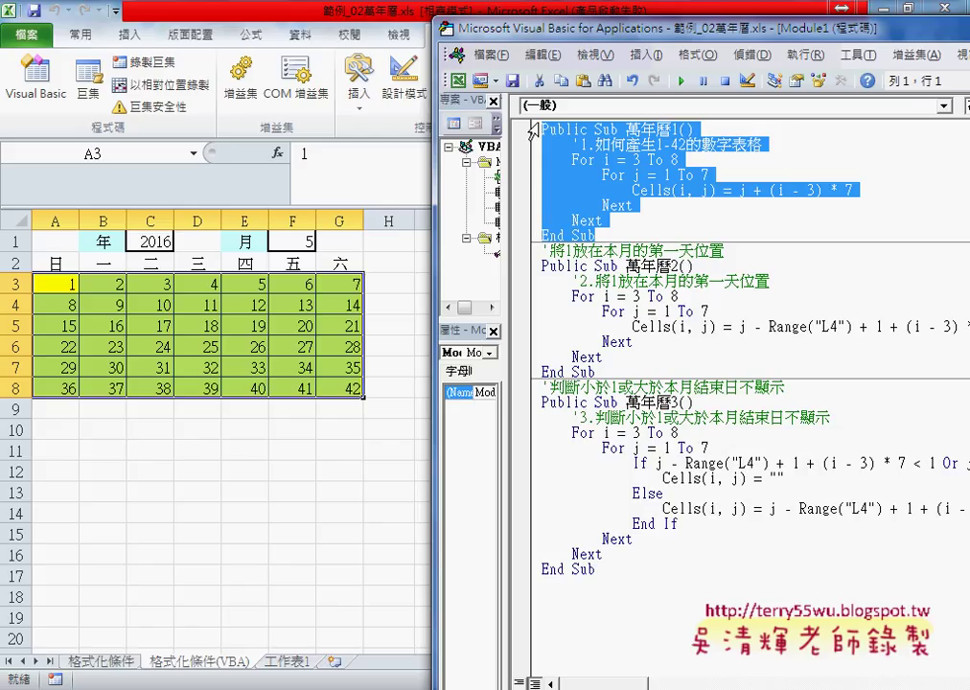
Step: Move the VBA editor aside and drop down the month list on cell F1
click(649, 312)
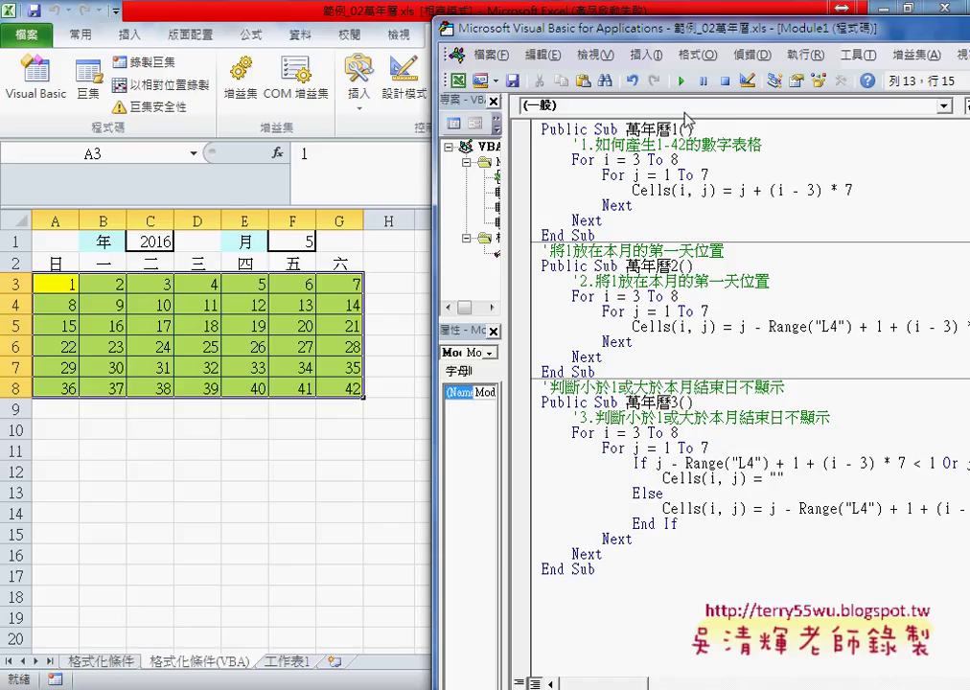
click(683, 312)
mouse_move(747, 28)
mouse_down()
mouse_move(743, 381)
mouse_move(707, 21)
mouse_up()
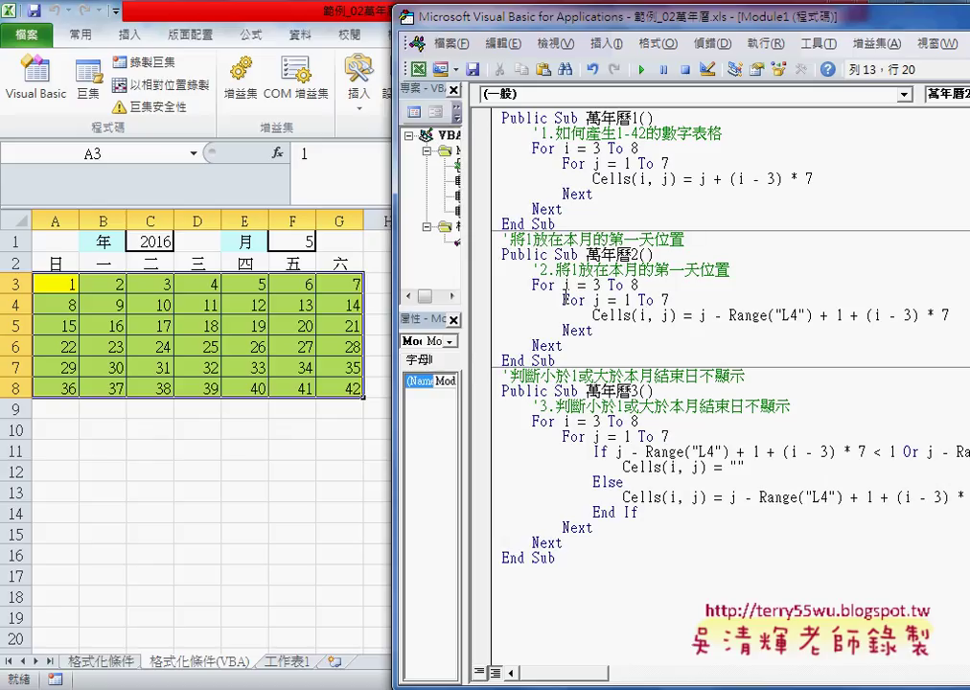
click(305, 240)
click(326, 243)
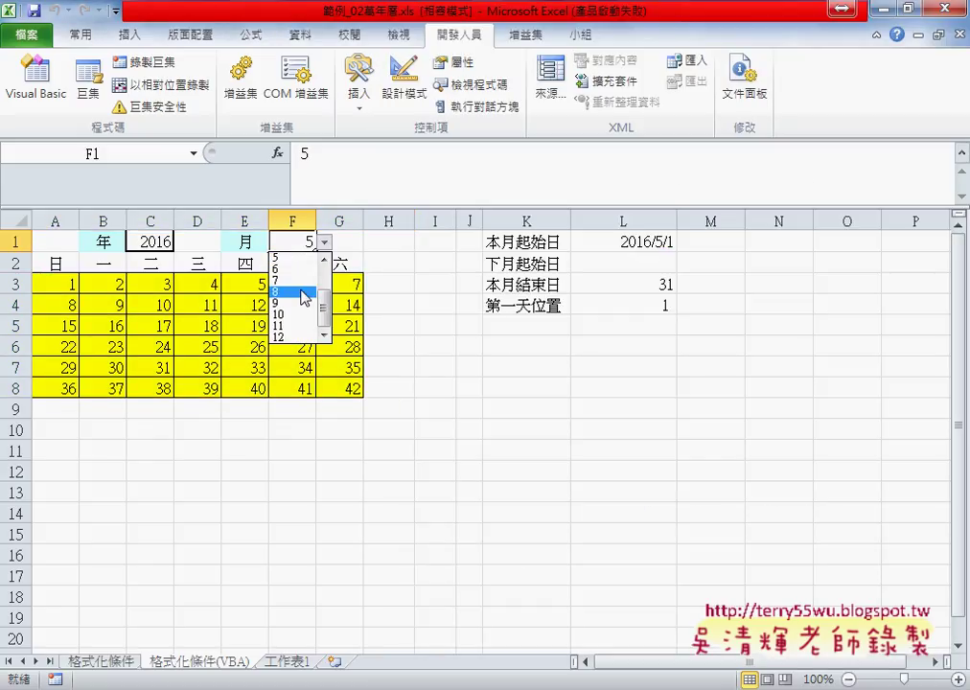
Step: Set the month to 11, then run 萬年曆2 and 萬年曆3
click(303, 325)
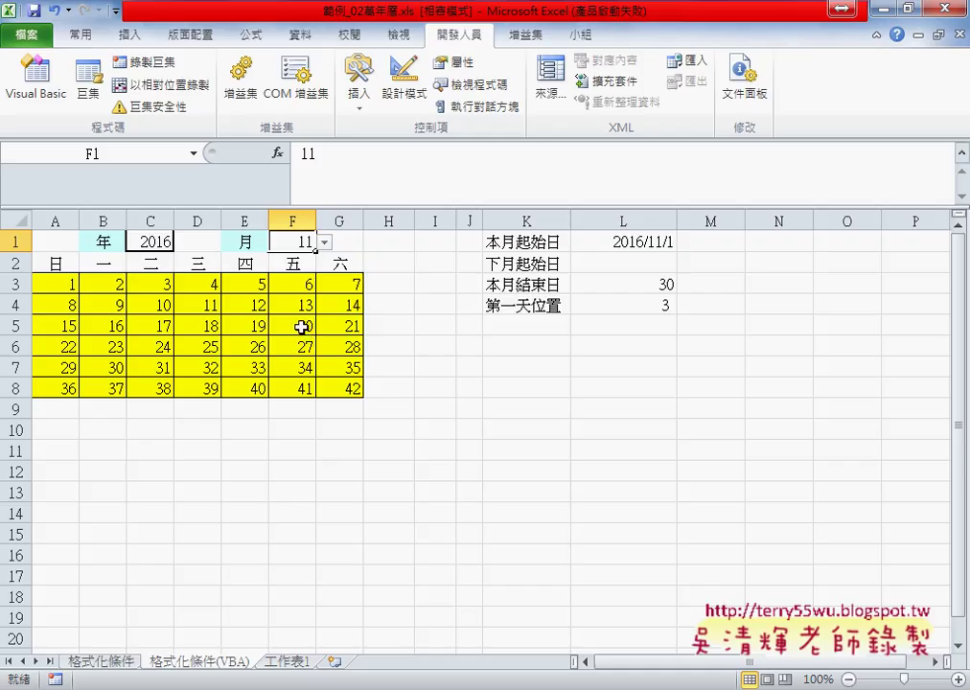
key(alt+F11)
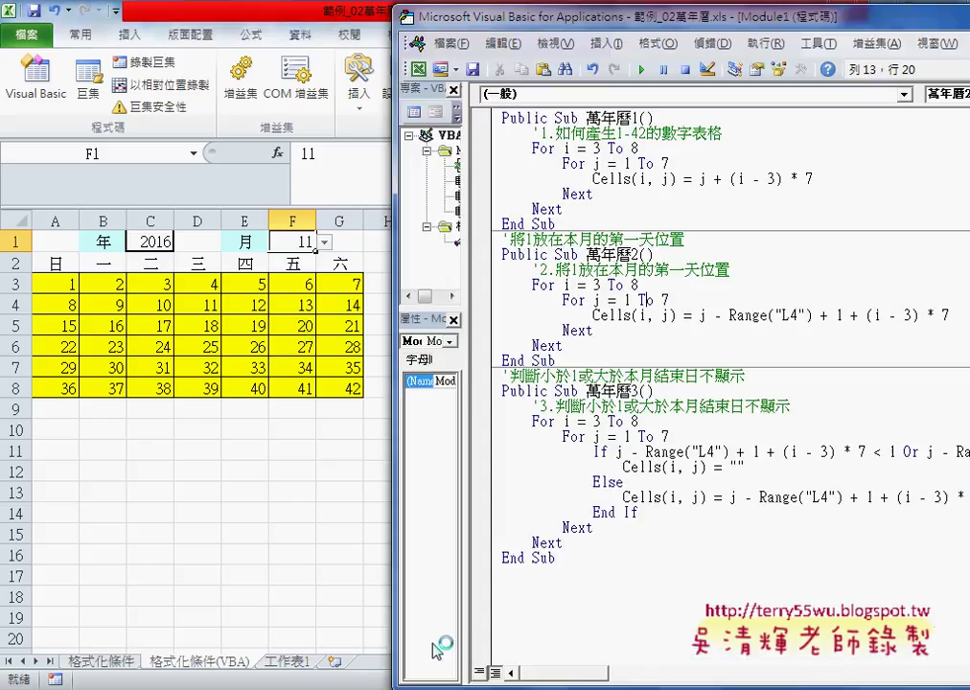
click(662, 300)
click(641, 70)
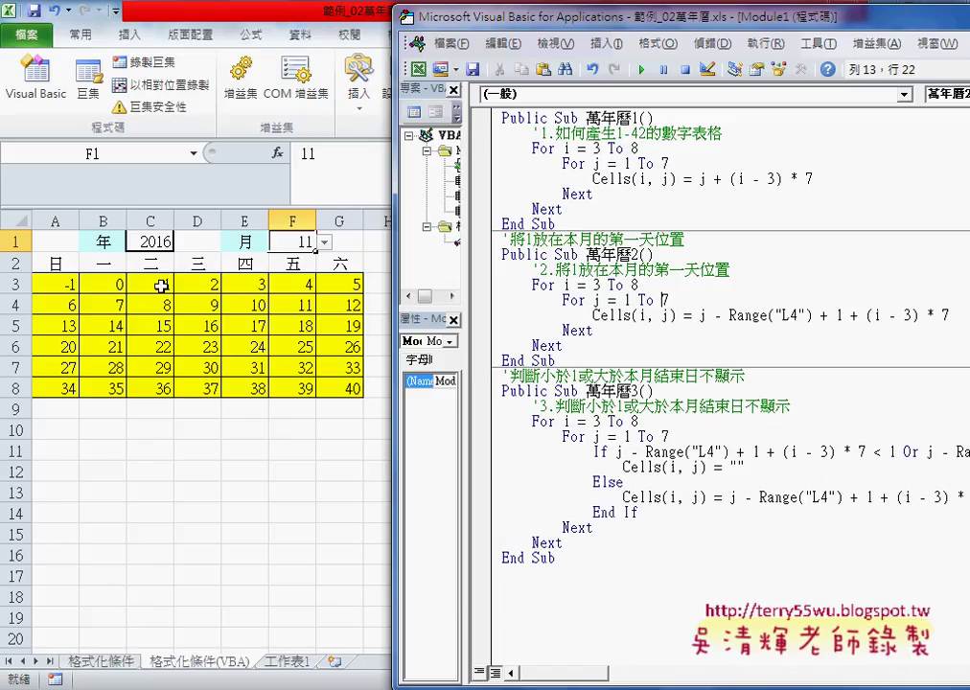
click(661, 489)
click(642, 70)
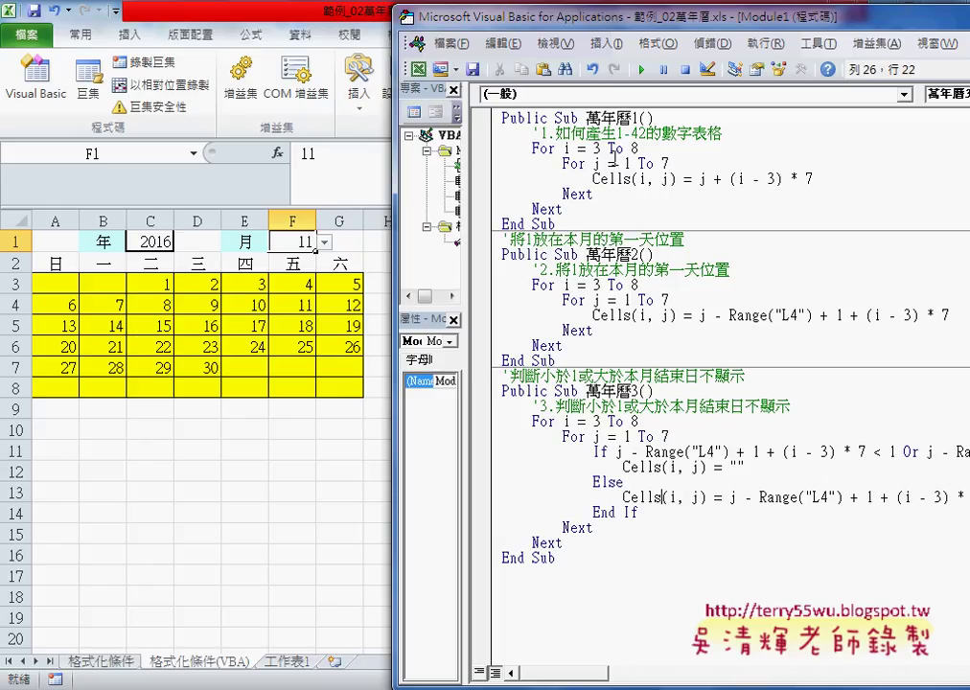
Step: Rerun 萬年曆1, 萬年曆2 and 萬年曆3 in order so the grid shows November 2016, days 1–30
click(624, 164)
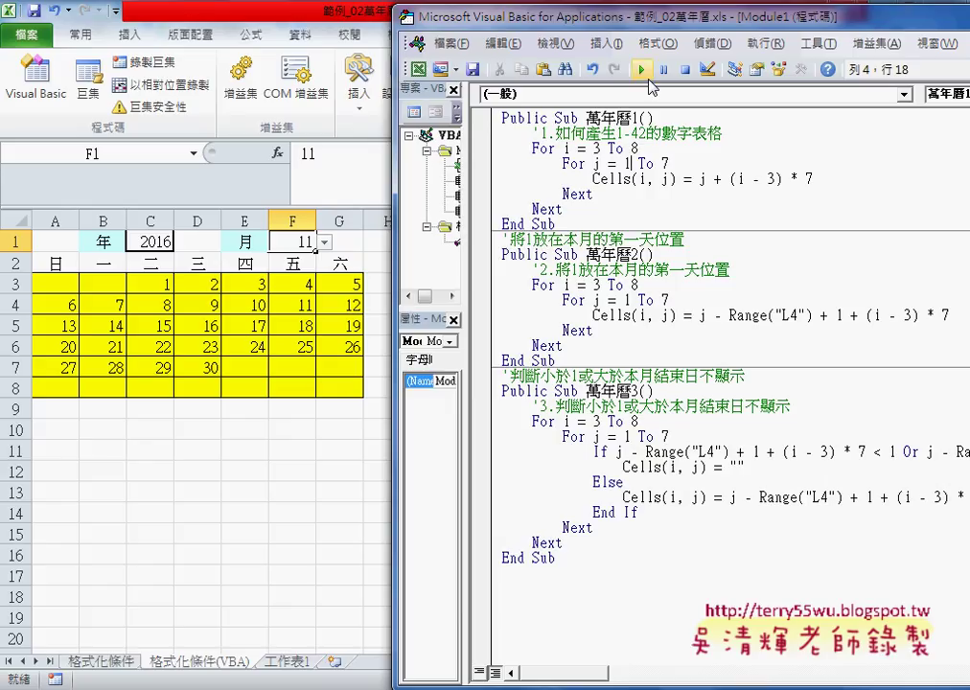
click(643, 70)
click(733, 300)
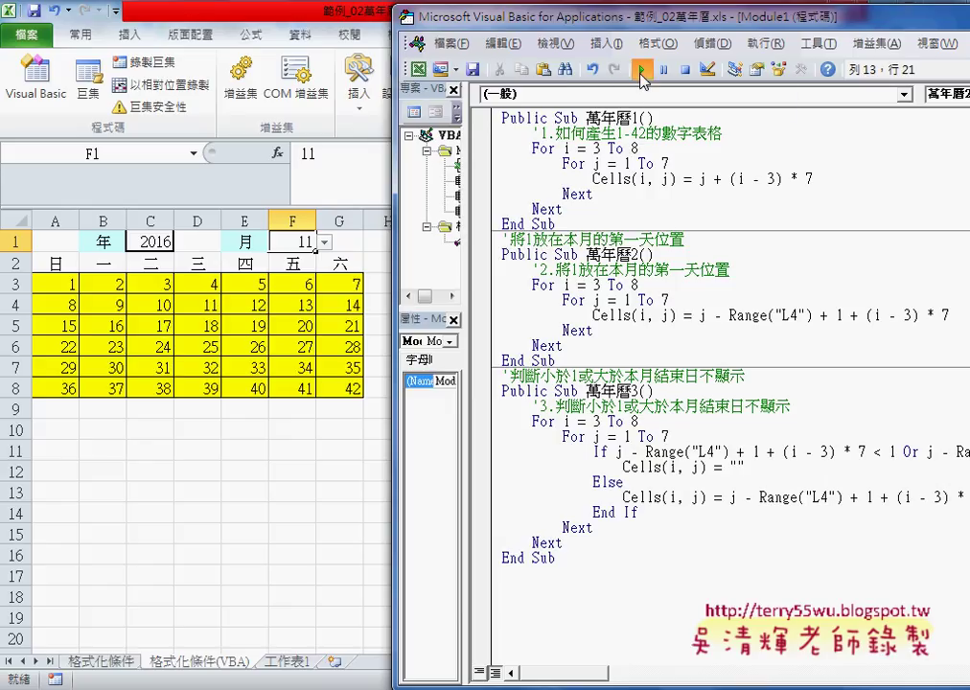
click(643, 69)
click(667, 467)
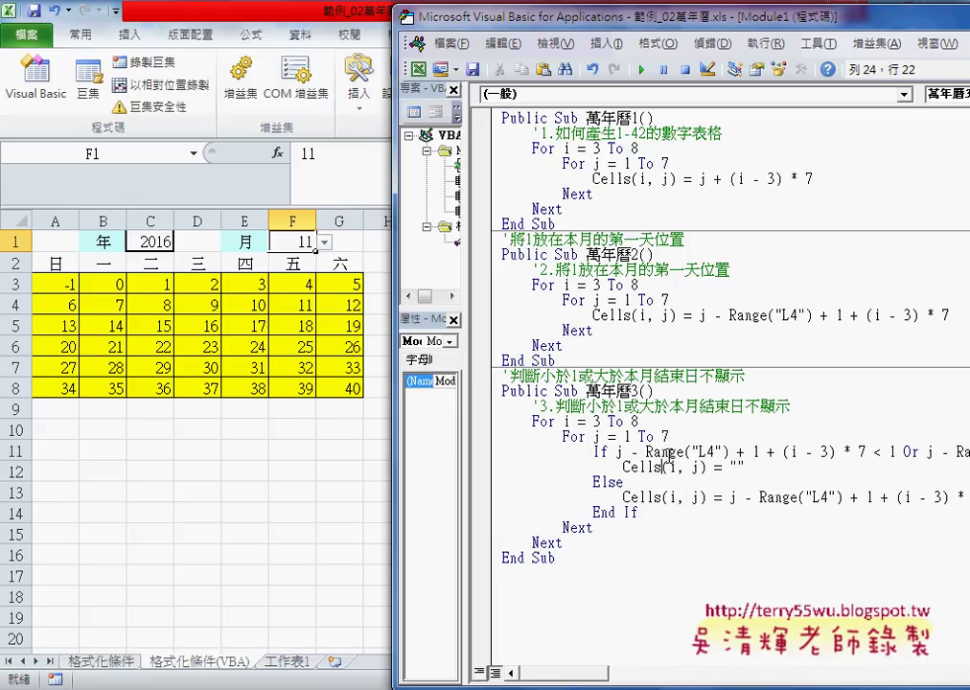
key(F5)
click(678, 300)
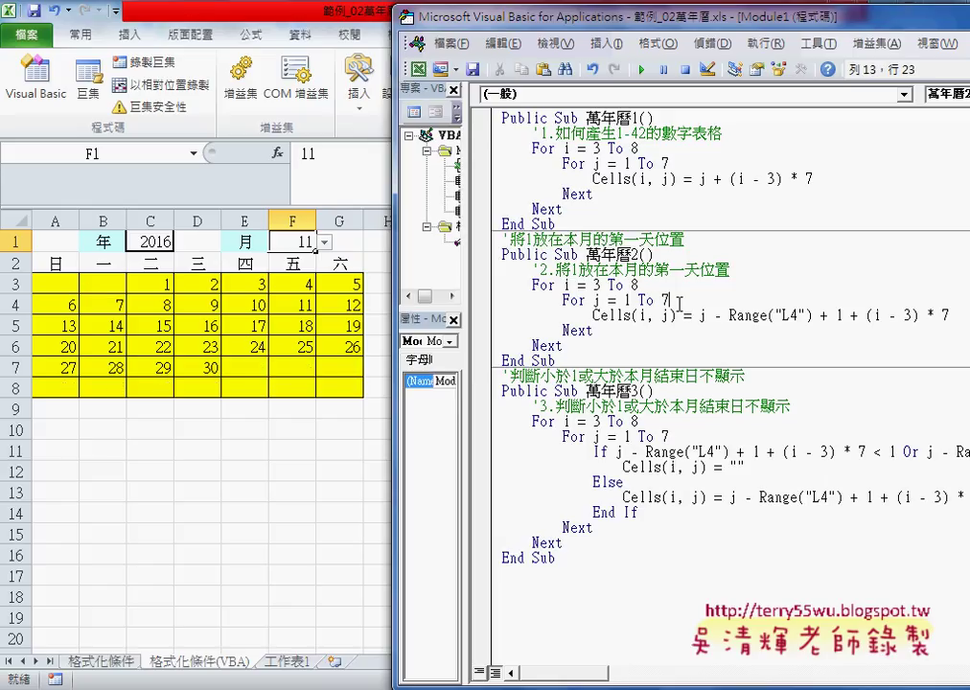
click(683, 419)
drag(556, 223, 492, 114)
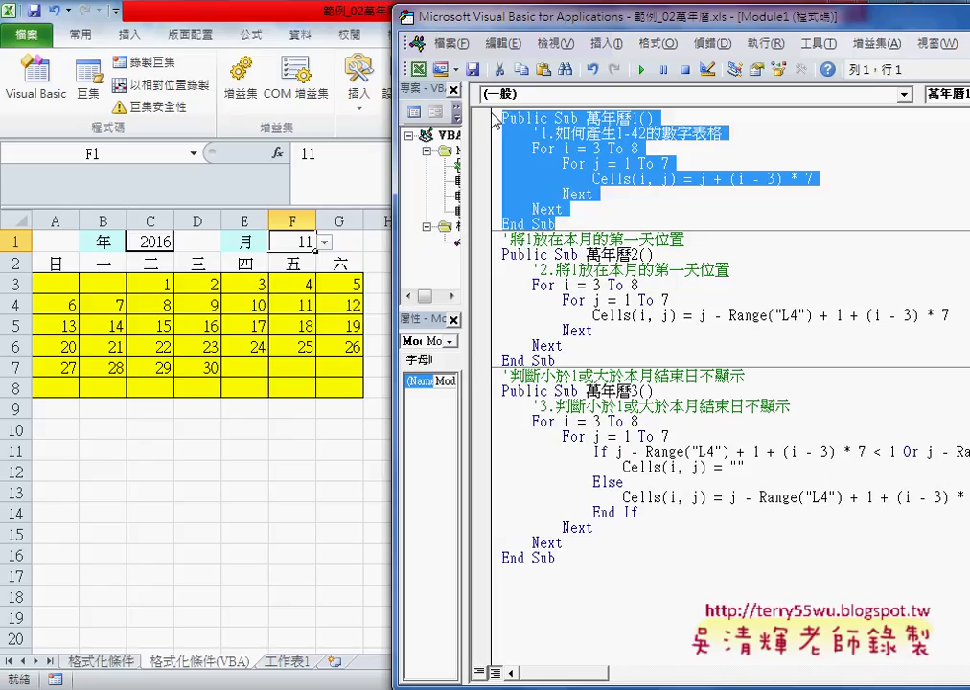